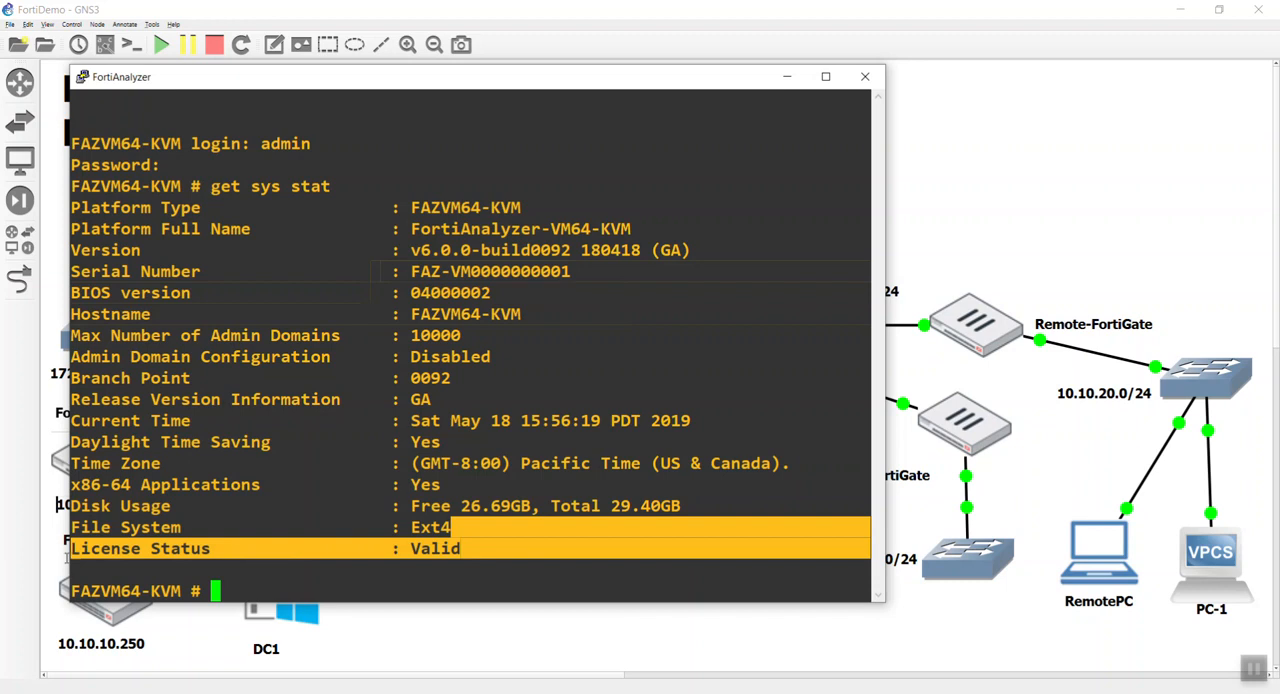
Enter the FortiAnalyzer's system interface configuration with "config sys int" and show the current interface settings.
{"action": "left_click", "coordinate": [211, 535]}
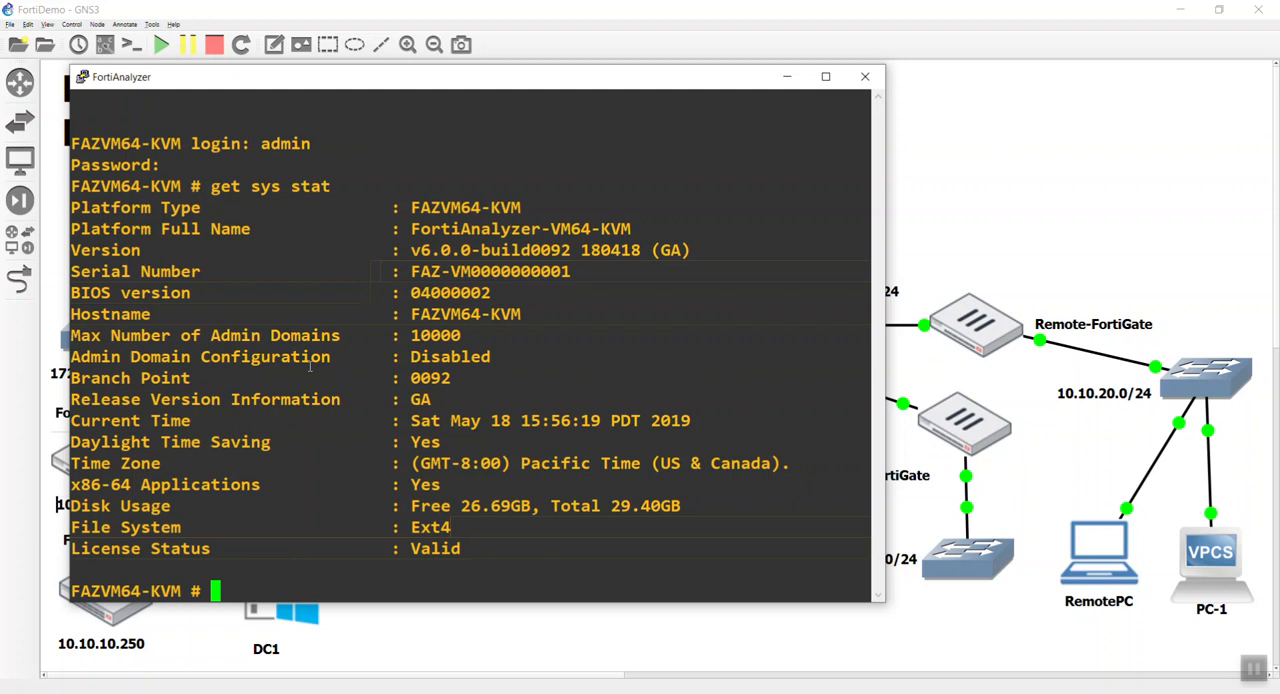
{"action": "type", "text": "config sys int"}
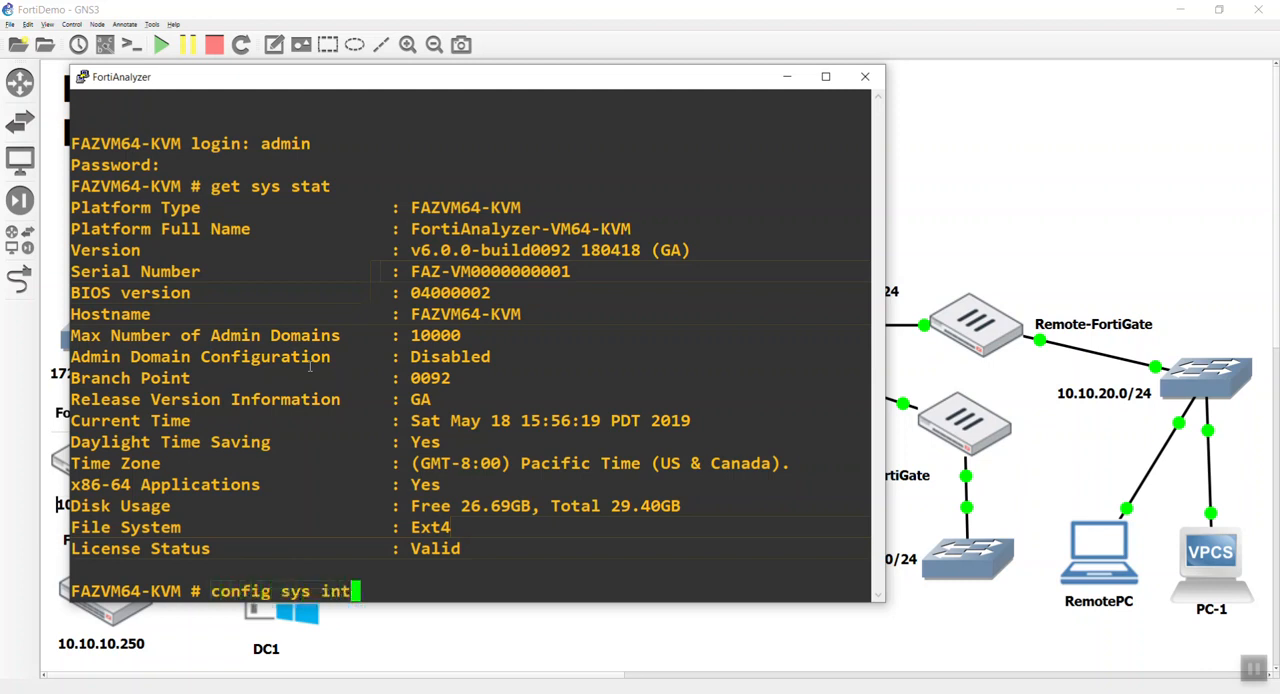
{"action": "key", "text": "Return"}
{"action": "type", "text": "show"}
{"action": "key", "text": "Return"}
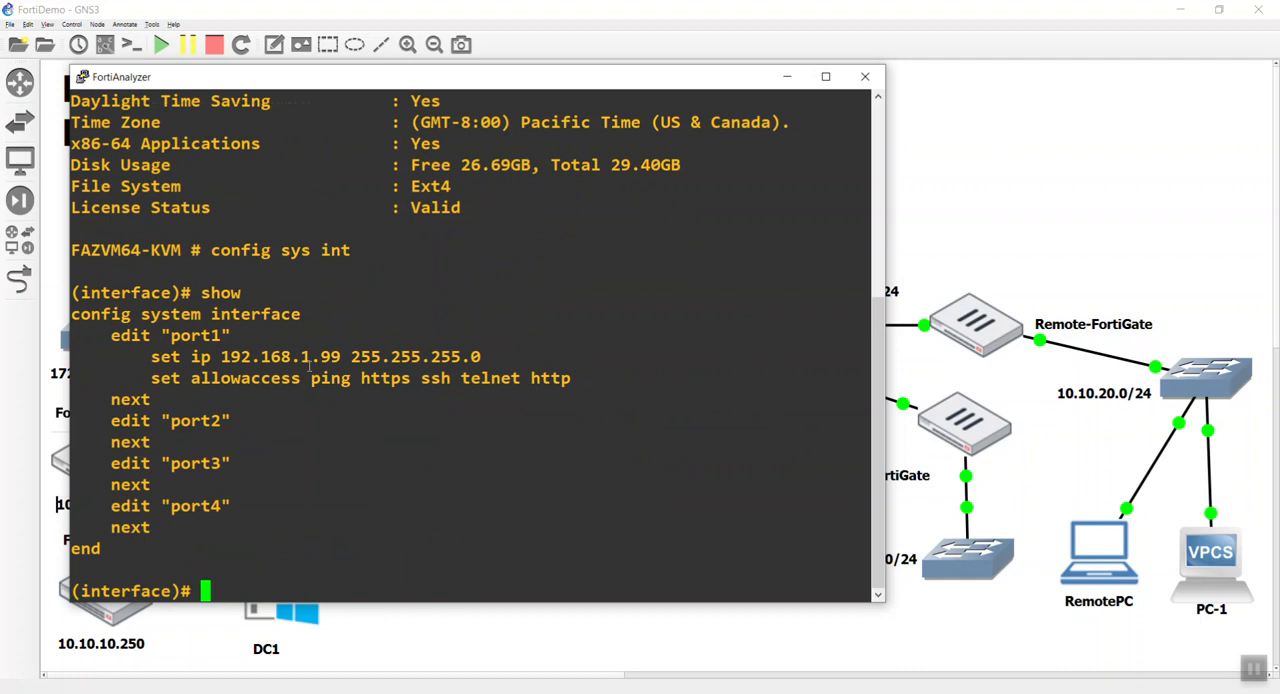
Assign 10.10.10.240/24 to port1, end the interface configuration and close the FortiAnalyzer console.
{"action": "type", "text": "edit port1"}
{"action": "key", "text": "Return"}
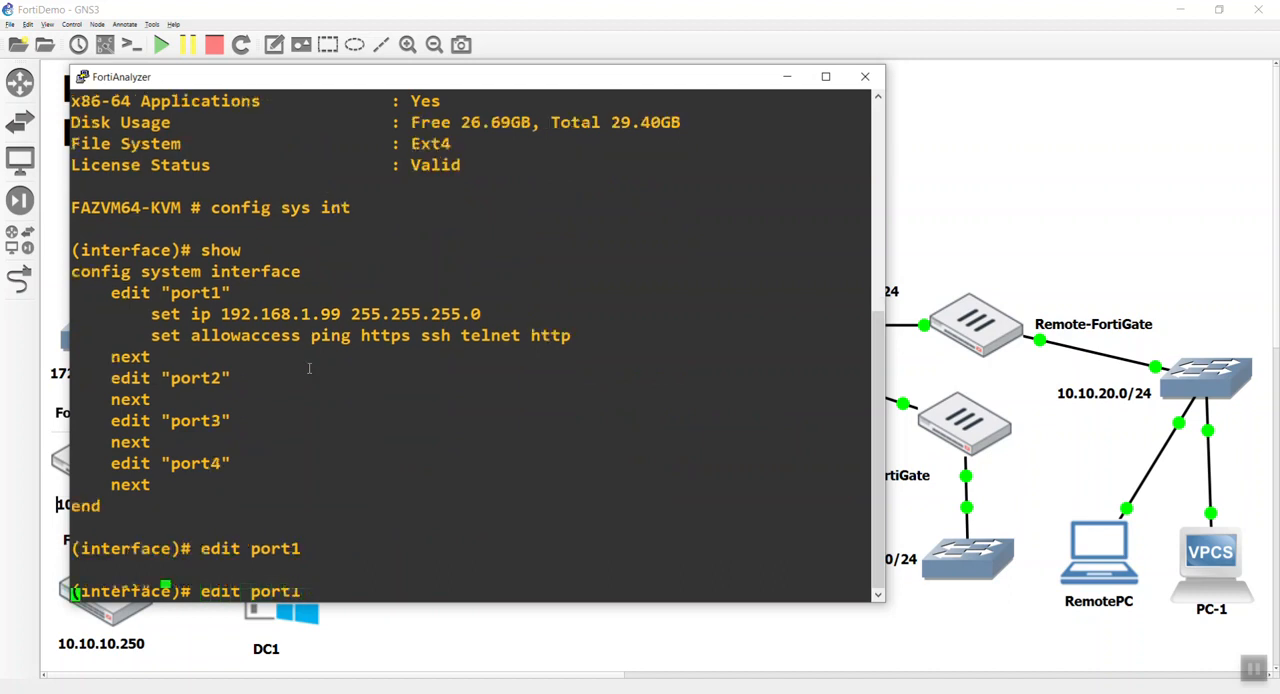
{"action": "type", "text": "set ip 10.10.10"}
{"action": "type", "text": ".25"}
{"action": "type", "text": "0"}
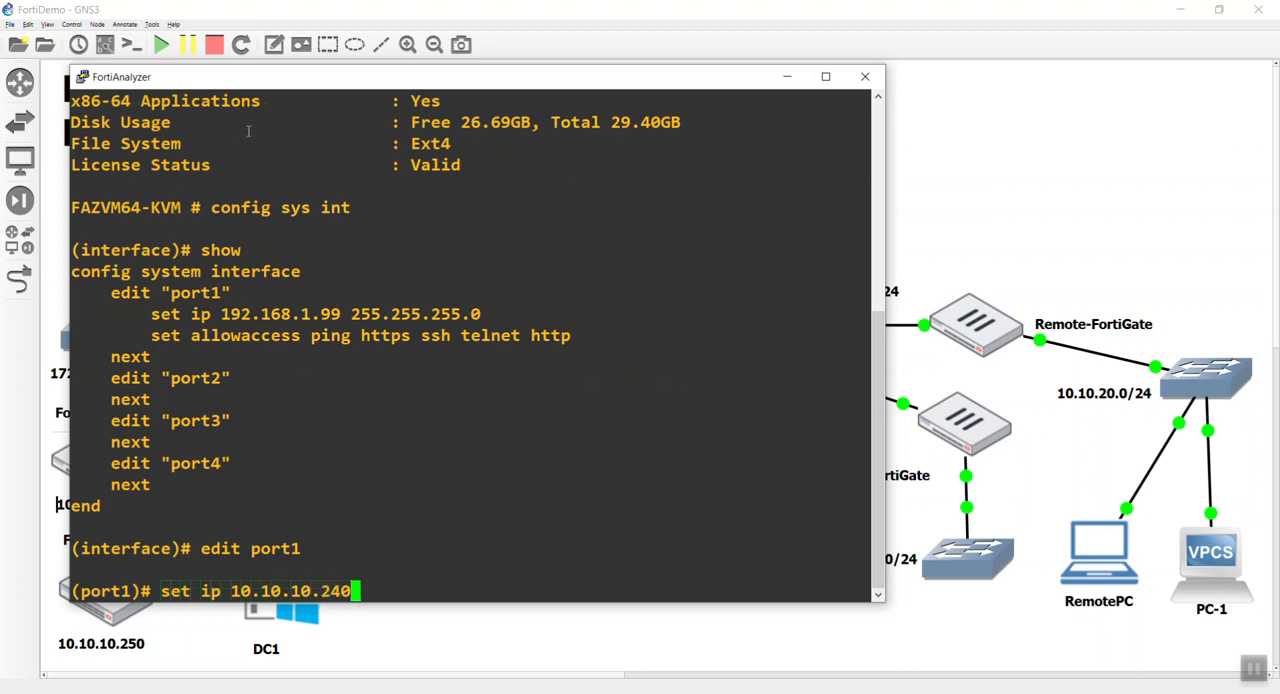
{"action": "left_click_drag", "start_coordinate": [280, 85], "coordinate": [437, 72]}
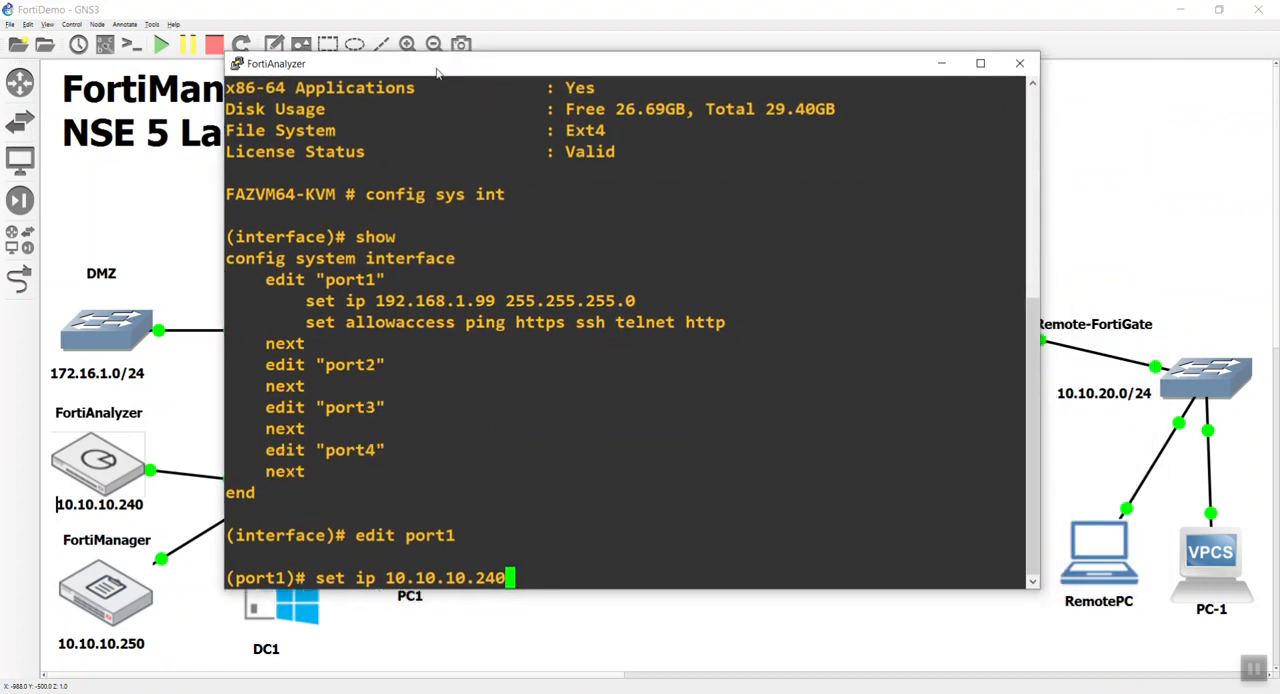
{"action": "type", "text": "/24"}
{"action": "key", "text": "Return"}
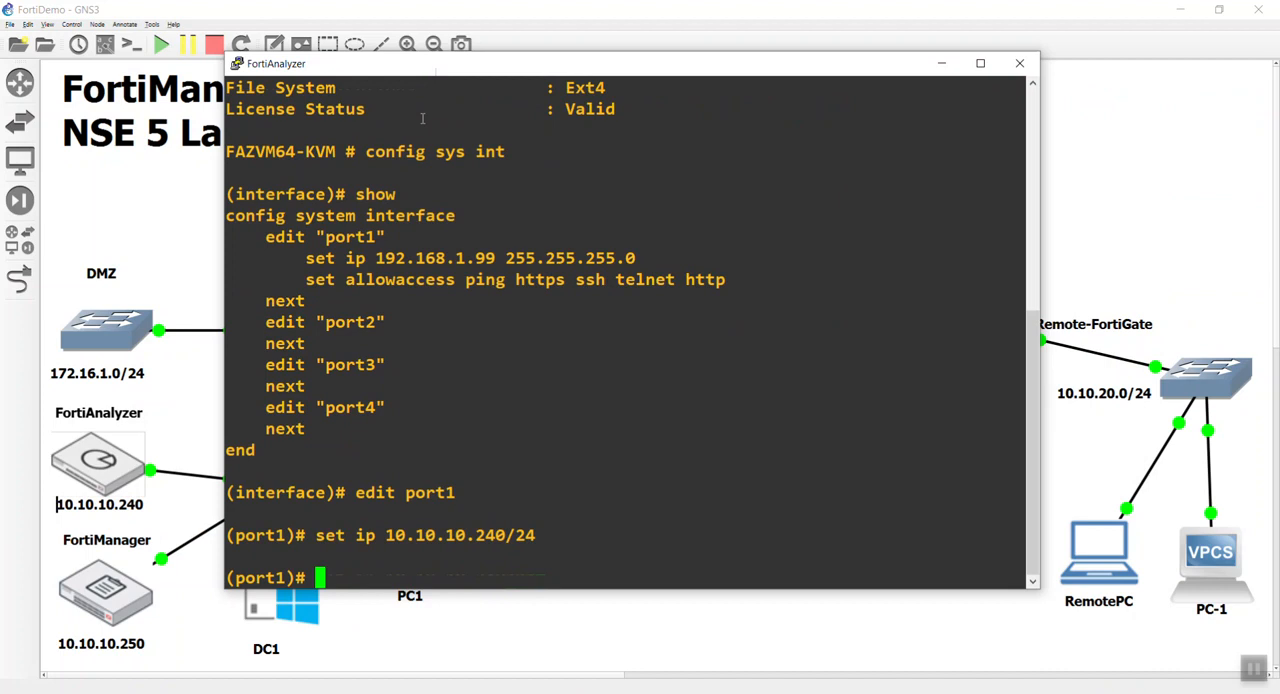
{"action": "type", "text": "end"}
{"action": "key", "text": "Return"}
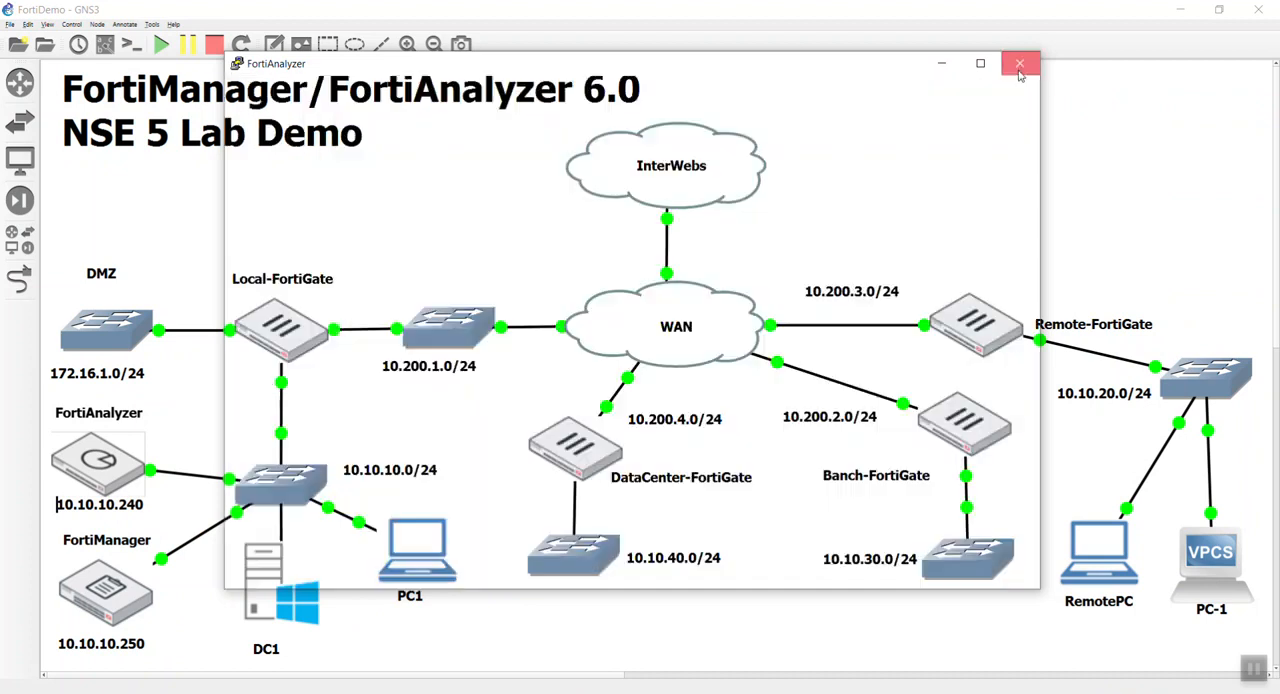
{"action": "left_click", "coordinate": [1019, 63]}
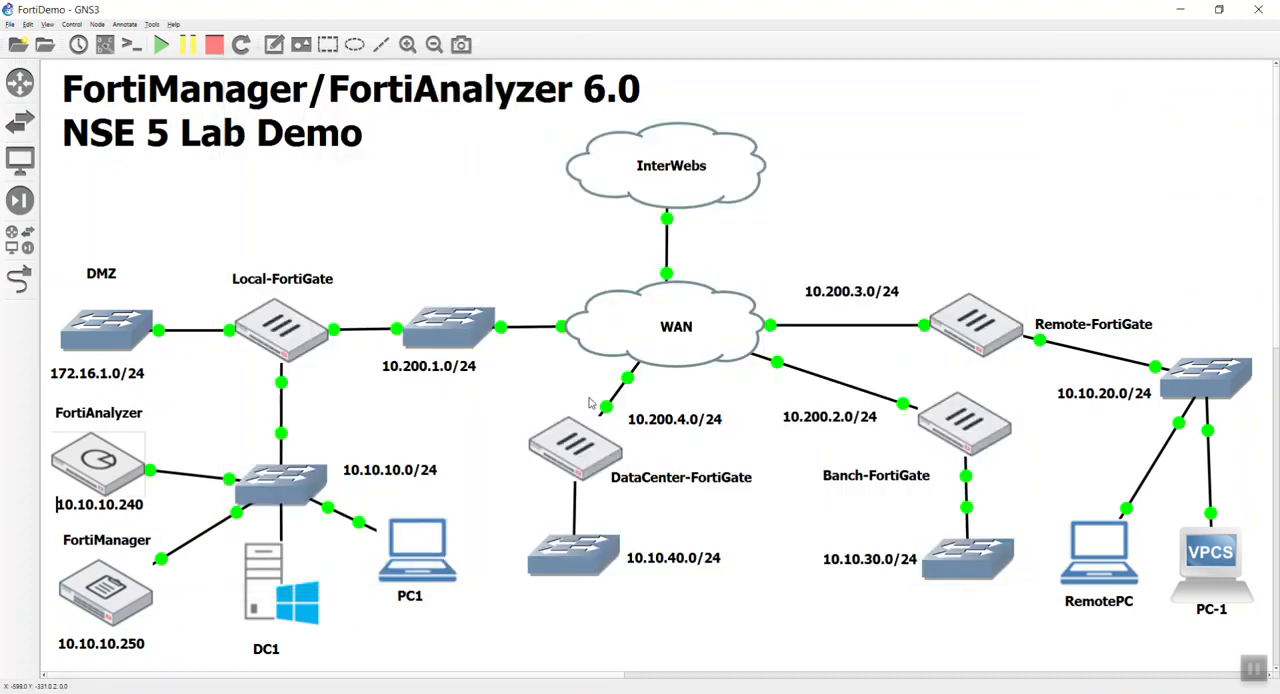
{"action": "double_click", "coordinate": [400, 557]}
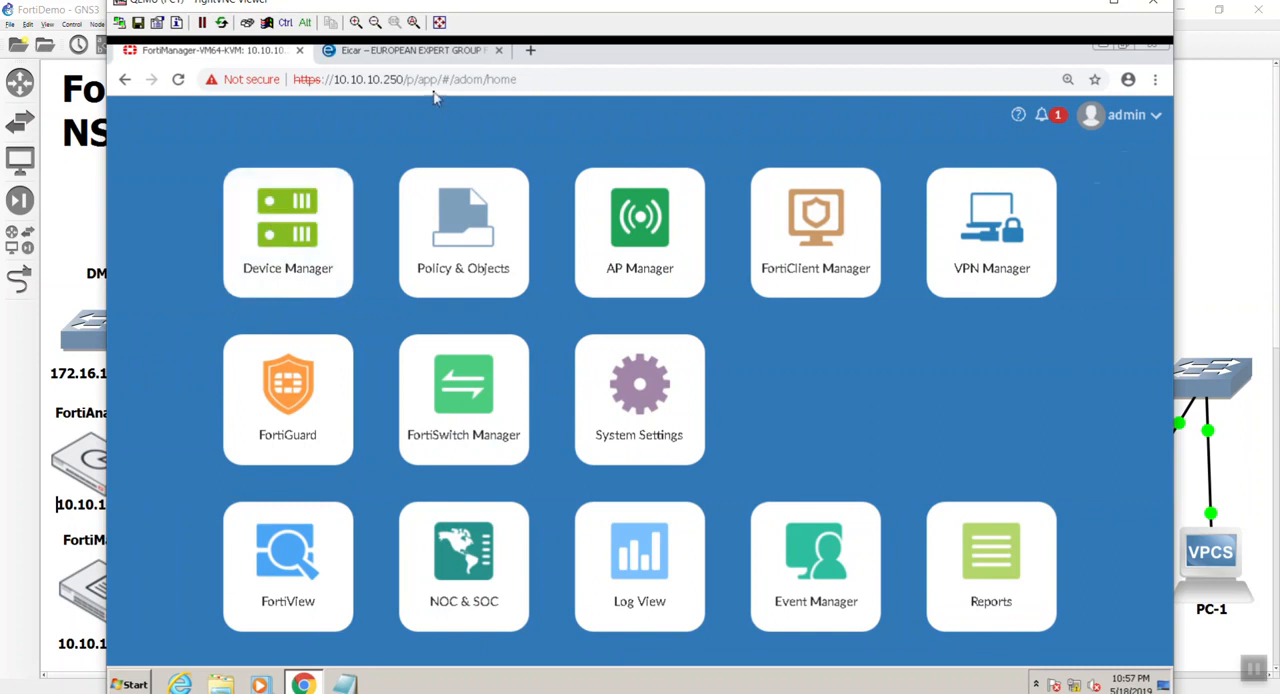
{"action": "left_click_drag", "start_coordinate": [624, 77], "coordinate": [425, 85]}
{"action": "key", "text": "BackSpace"}
{"action": "key", "text": "BackSpace"}
{"action": "key", "text": "BackSpace"}
{"action": "key", "text": "BackSpace"}
{"action": "key", "text": "BackSpace"}
{"action": "key", "text": "BackSpace"}
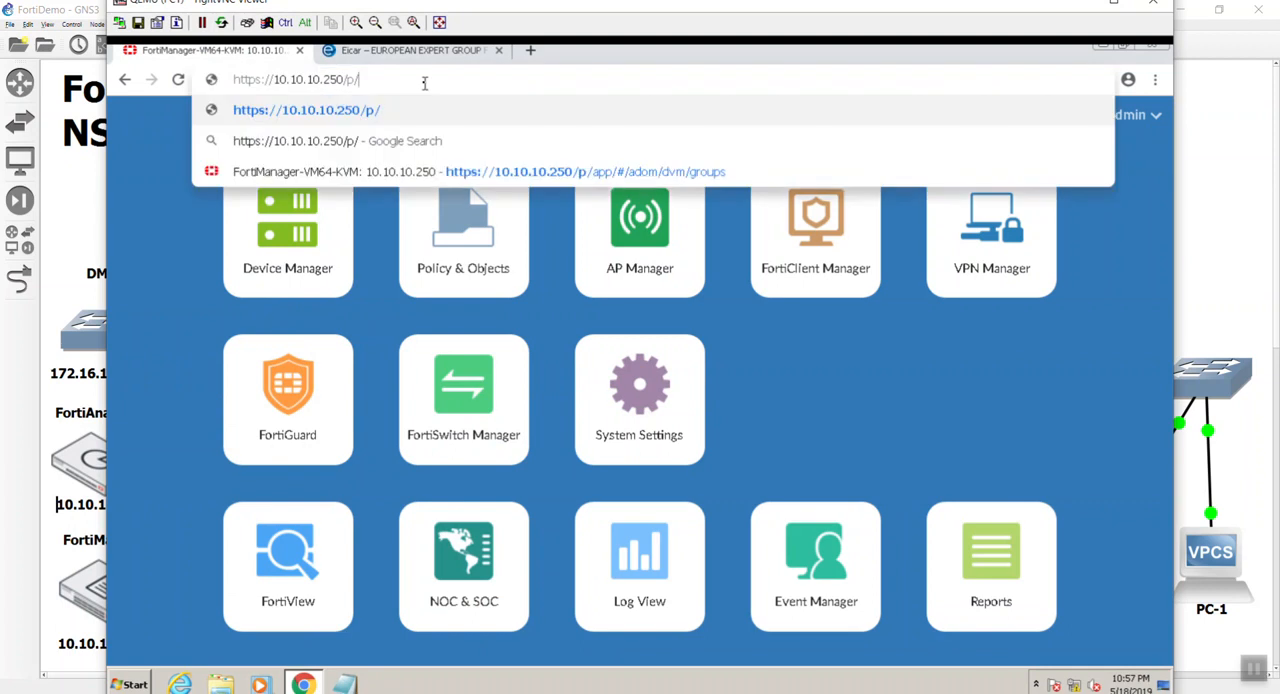
{"action": "key", "text": "BackSpace"}
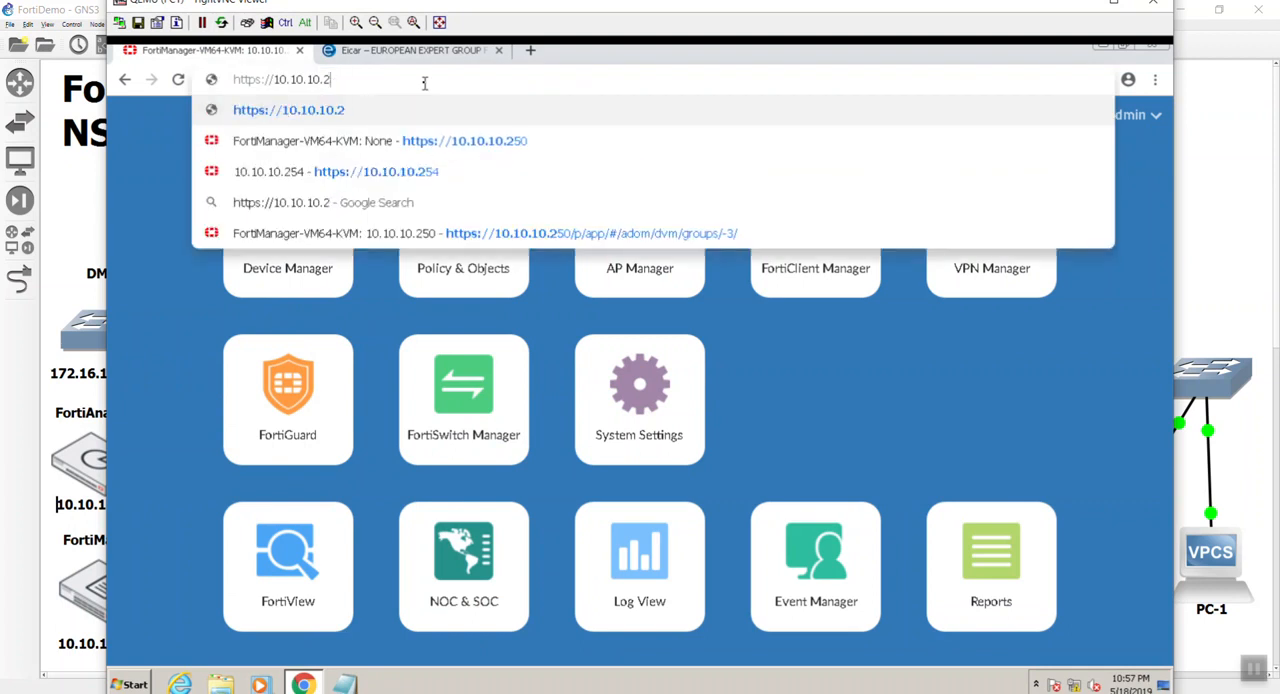
{"action": "type", "text": "40"}
{"action": "key", "text": "Return"}
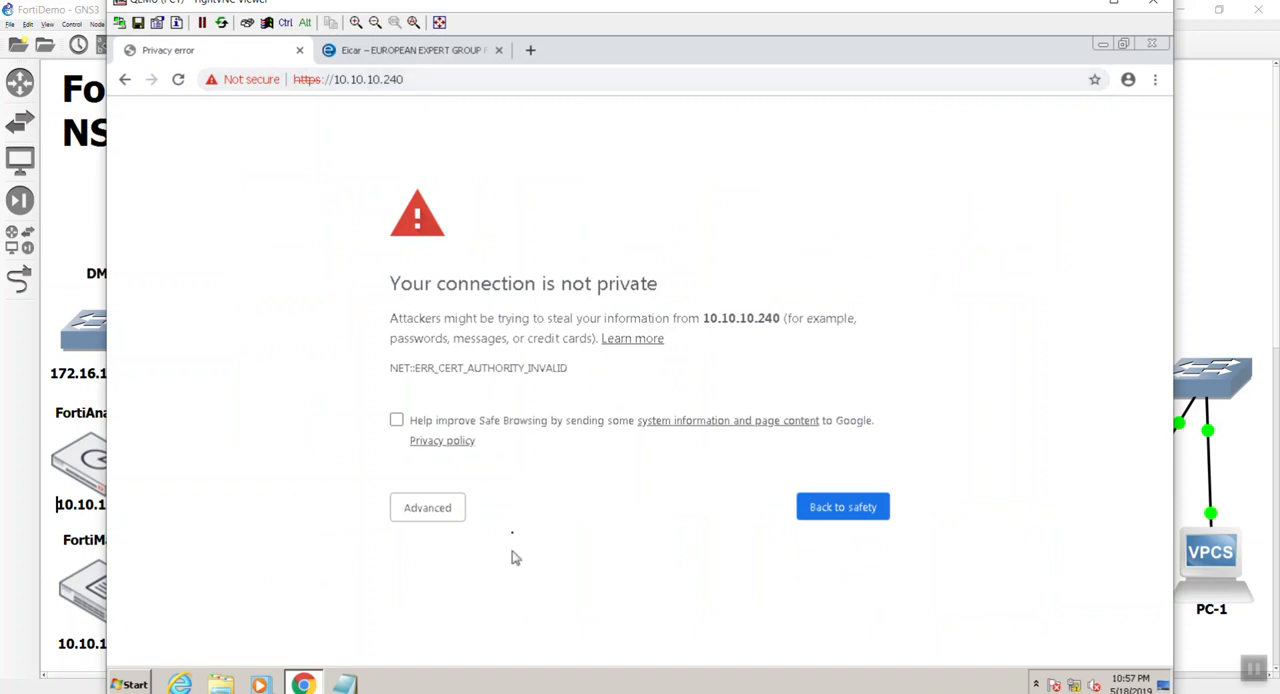
{"action": "left_click", "coordinate": [448, 508]}
{"action": "left_click", "coordinate": [502, 637]}
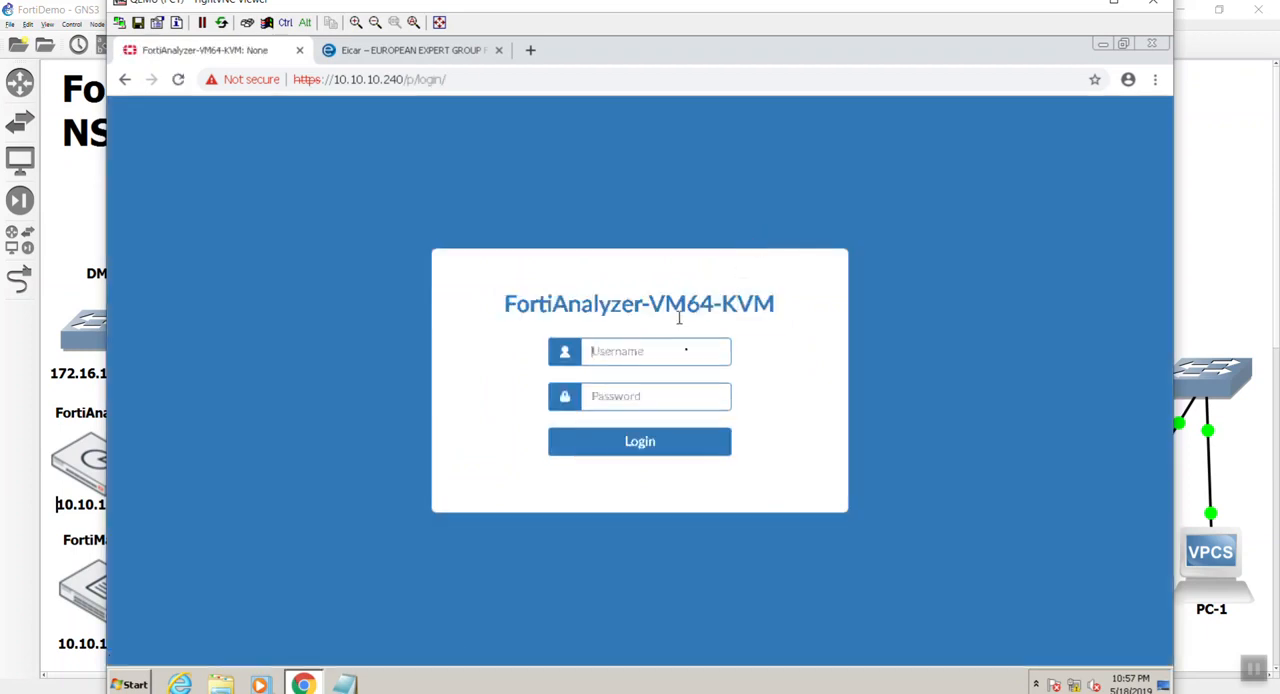
Log in to FortiAnalyzer as admin and replace the default account password by entering and confirming a new password.
{"action": "type", "text": "admin"}
{"action": "key", "text": "Return"}
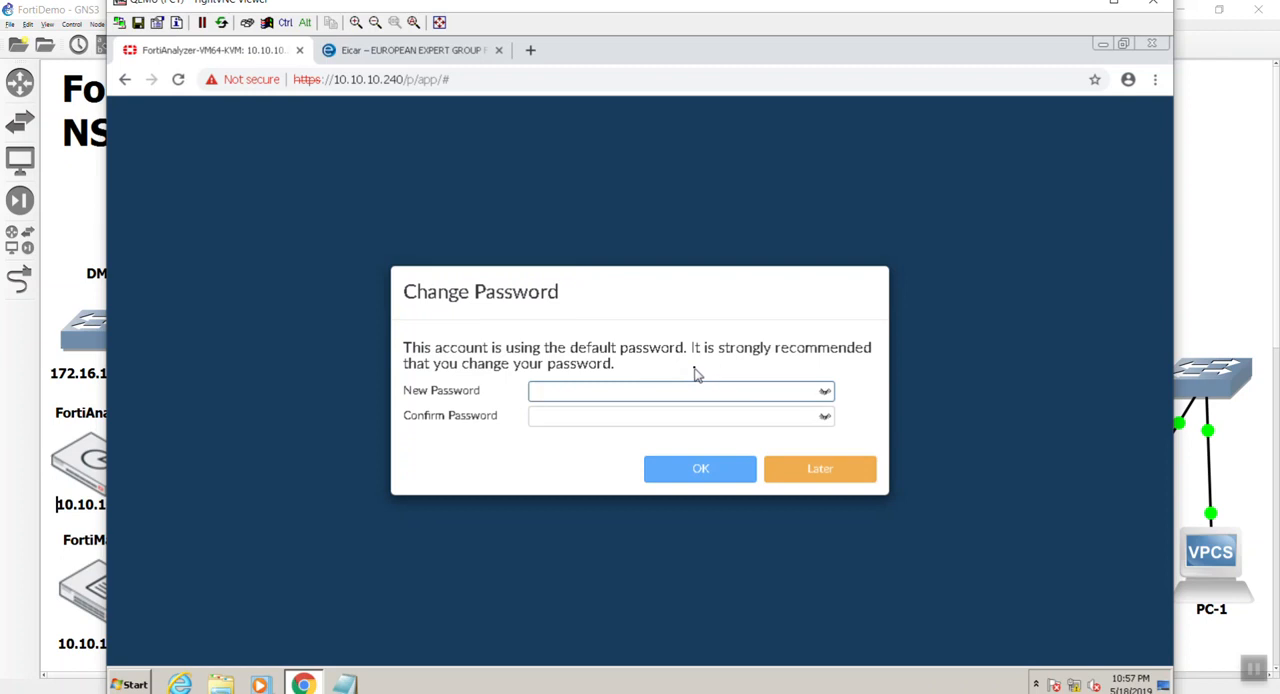
{"action": "key", "text": "Tab"}
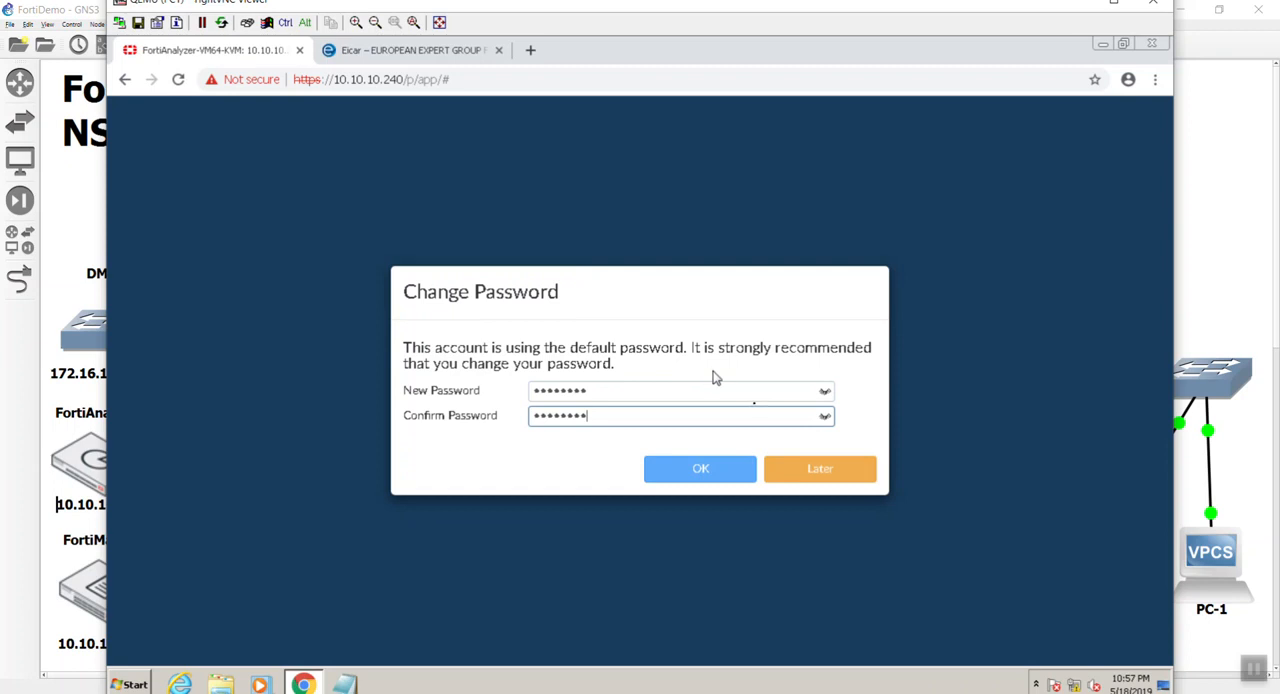
{"action": "left_click", "coordinate": [825, 420]}
{"action": "left_click", "coordinate": [825, 420]}
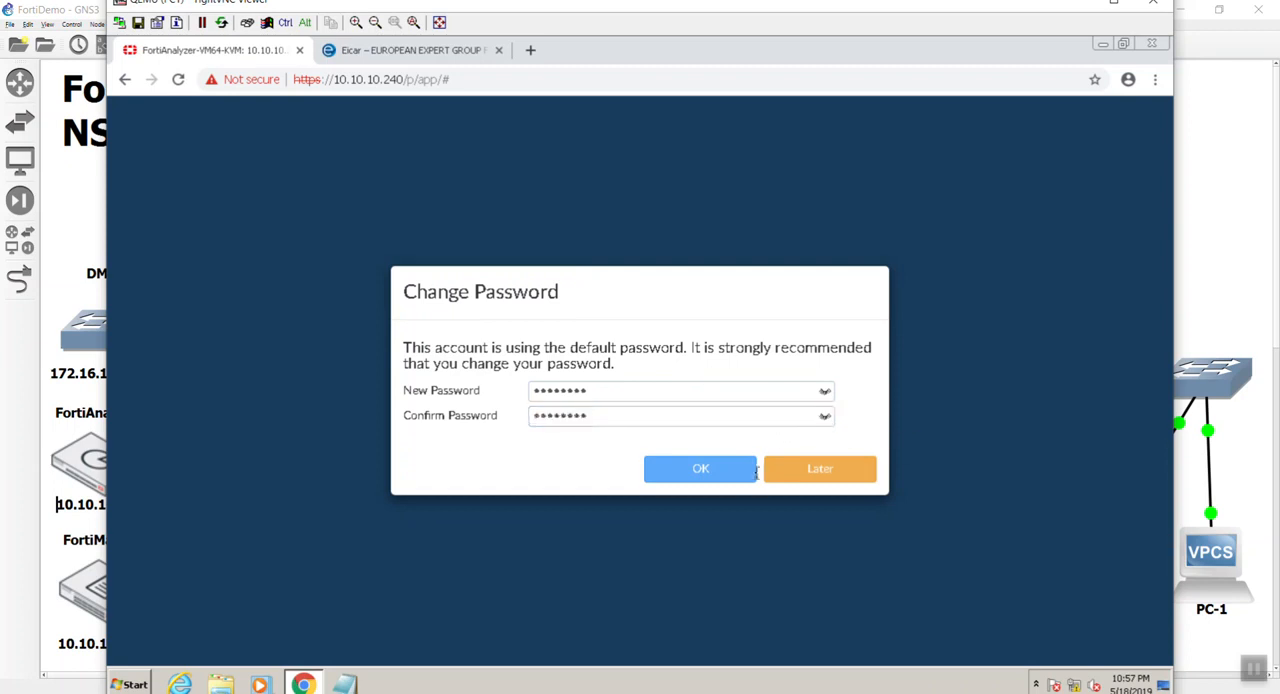
{"action": "left_click", "coordinate": [689, 478]}
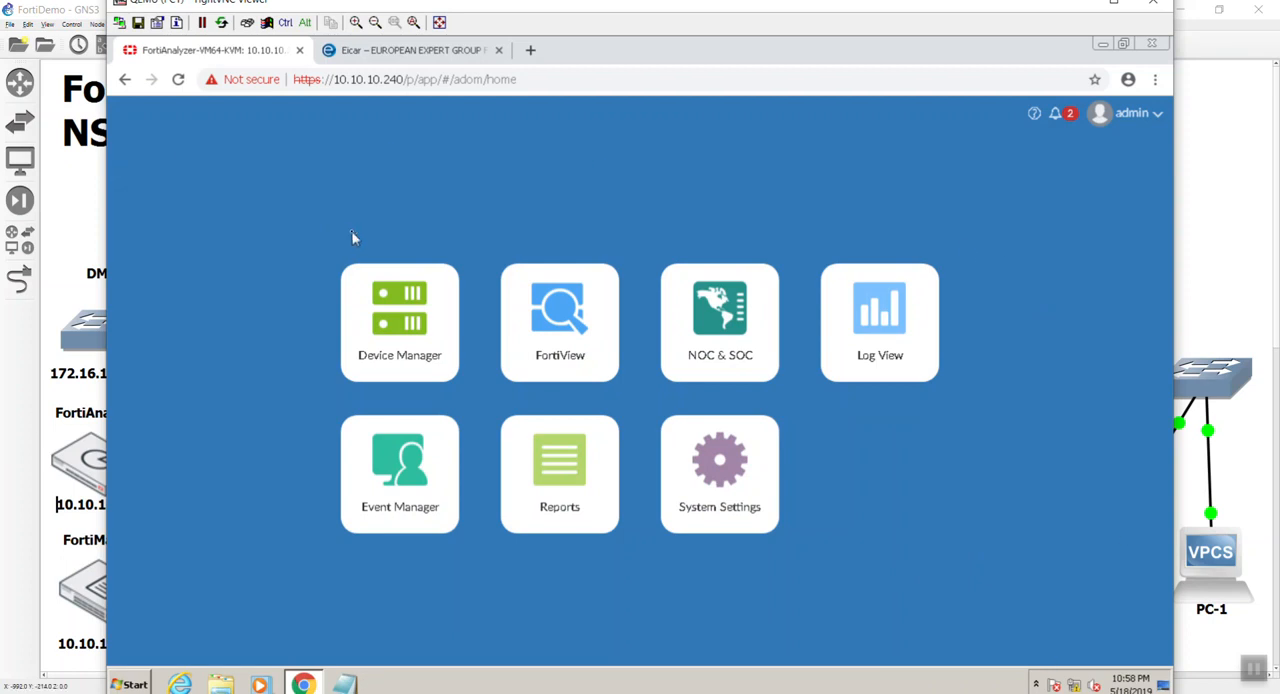
Open System Settings and change the FortiAnalyzer's host name to FortiAnalyzer.
{"action": "left_click", "coordinate": [733, 478]}
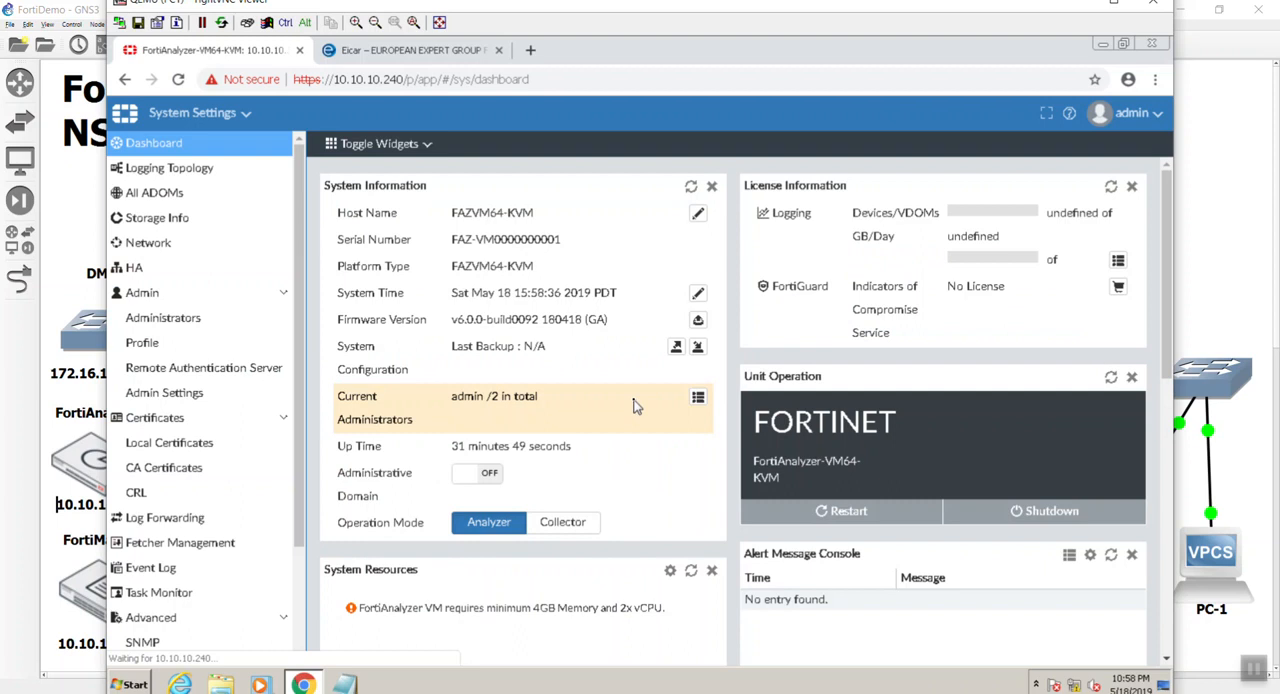
{"action": "left_click", "coordinate": [697, 213]}
{"action": "left_click_drag", "start_coordinate": [560, 213], "coordinate": [484, 213]}
{"action": "key", "text": "BackSpace"}
{"action": "key", "text": "BackSpace"}
{"action": "key", "text": "BackSpace"}
{"action": "key", "text": "BackSpace"}
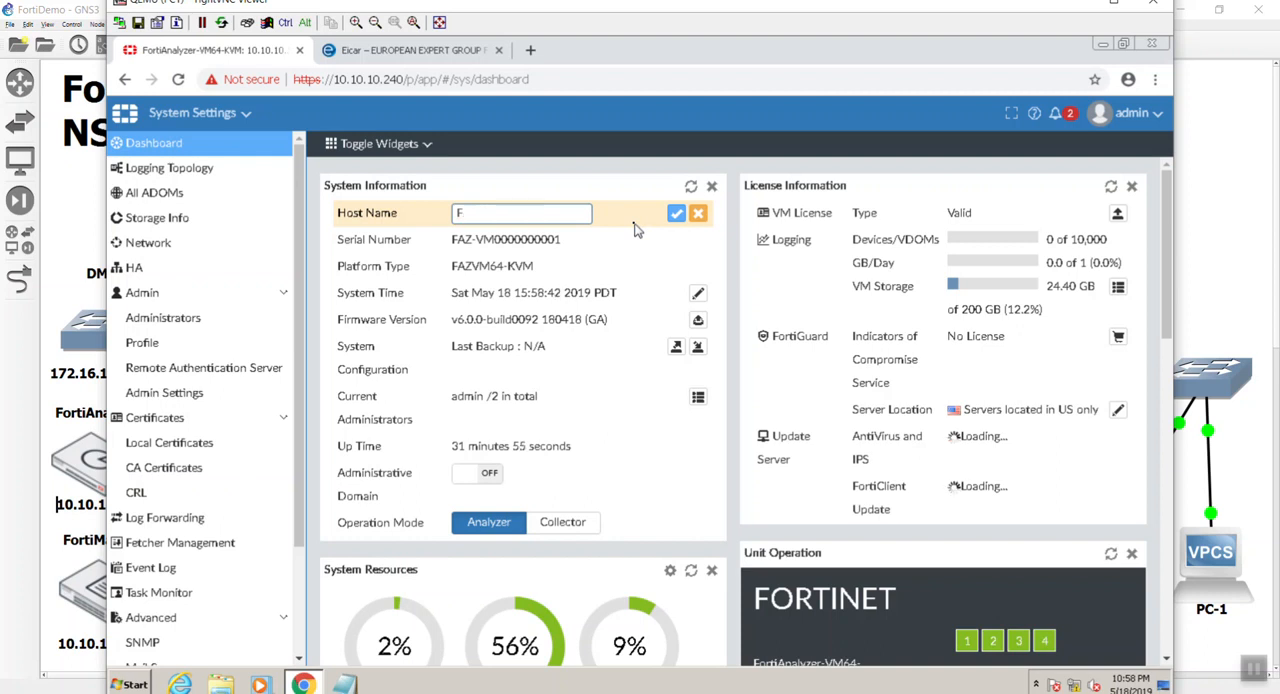
{"action": "type", "text": "FortiAnaly"}
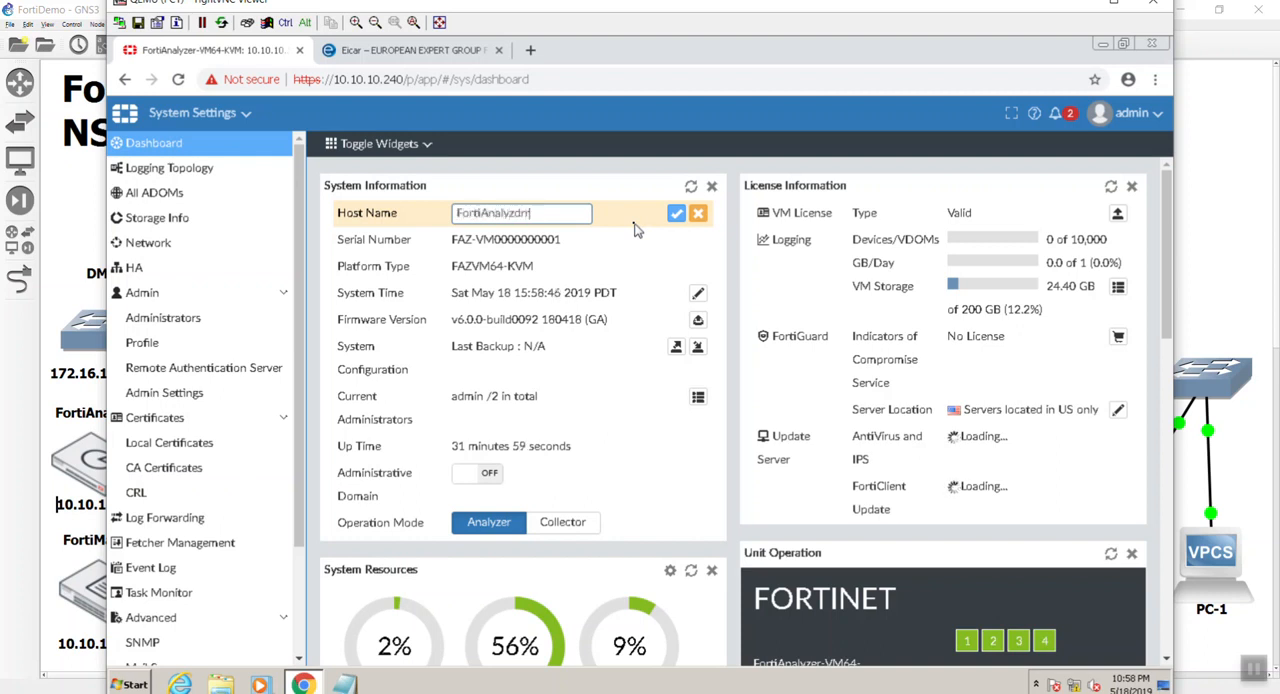
{"action": "type", "text": "zer"}
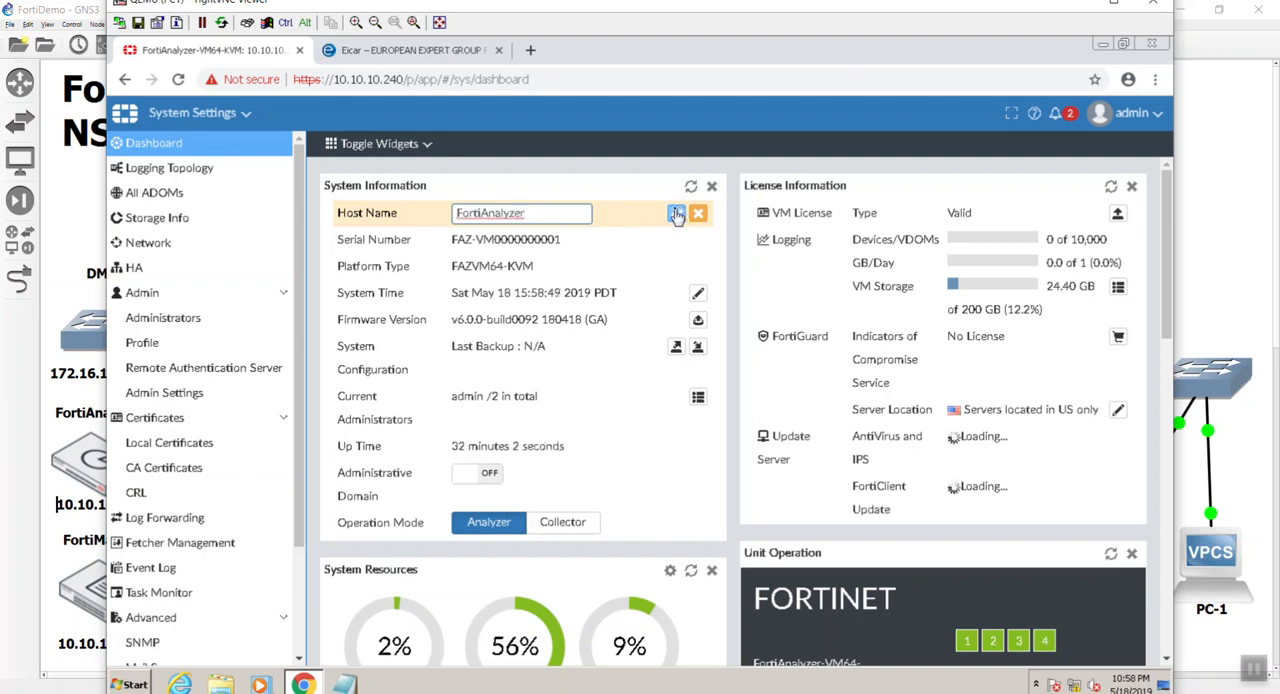
{"action": "left_click", "coordinate": [676, 213]}
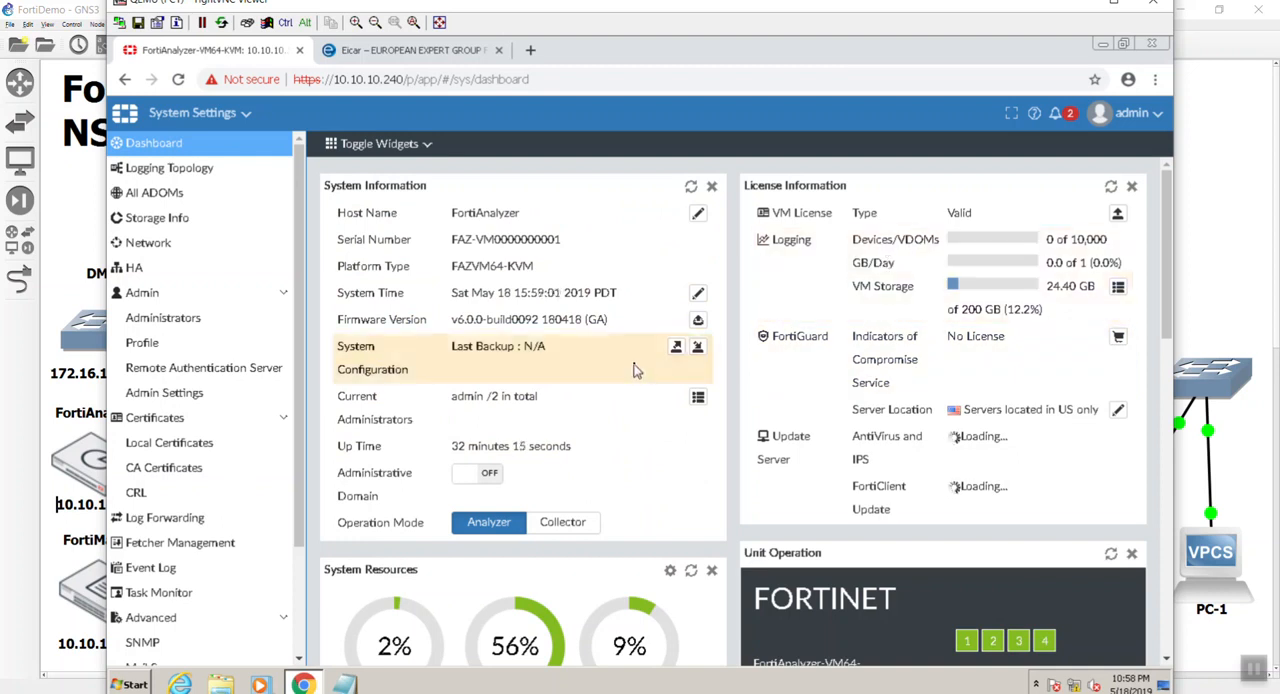
Set the system time zone to (GMT-7:00) Arizona and save the system time settings.
{"action": "left_click", "coordinate": [697, 297]}
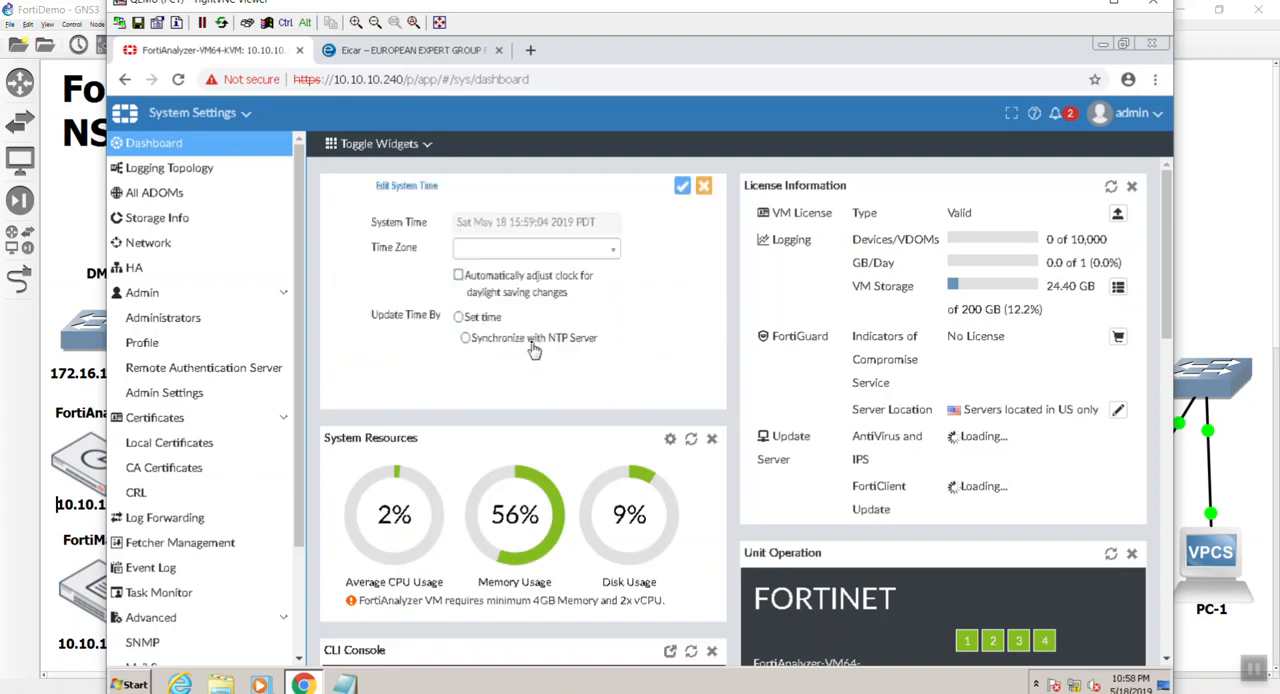
{"action": "left_click", "coordinate": [607, 258]}
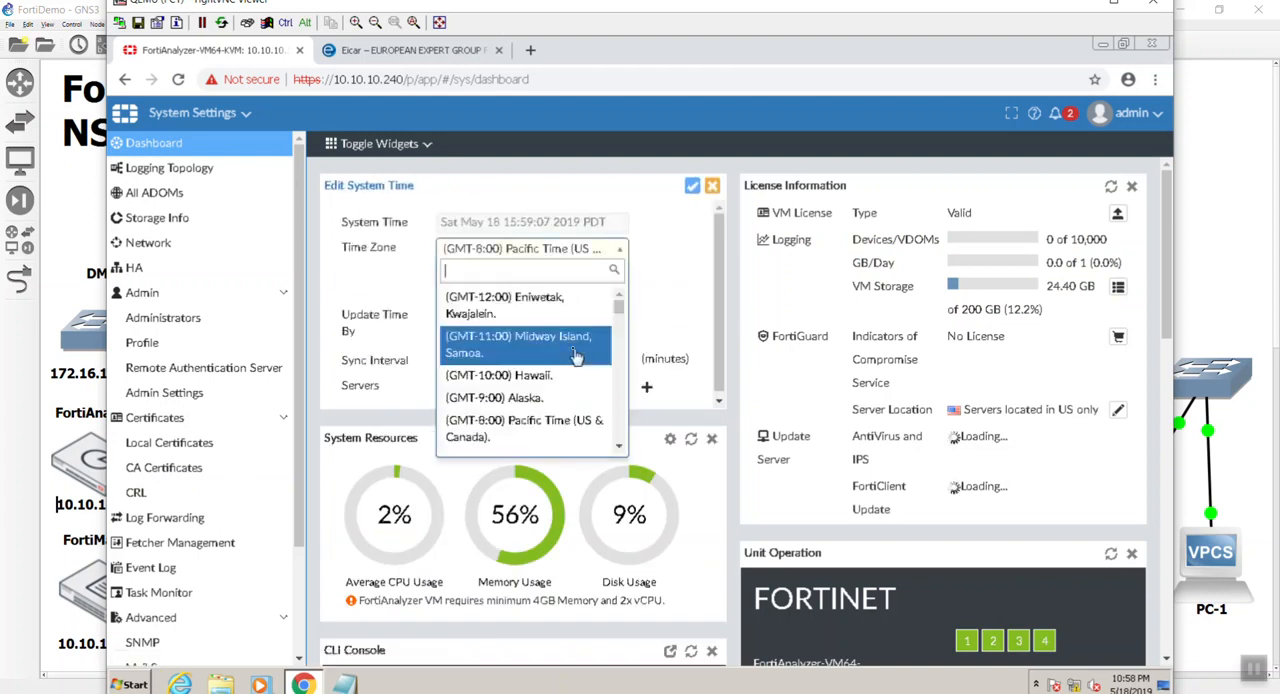
{"action": "scroll", "coordinate": [560, 343], "scroll_direction": "down", "scroll_amount": 2}
{"action": "left_click", "coordinate": [558, 377]}
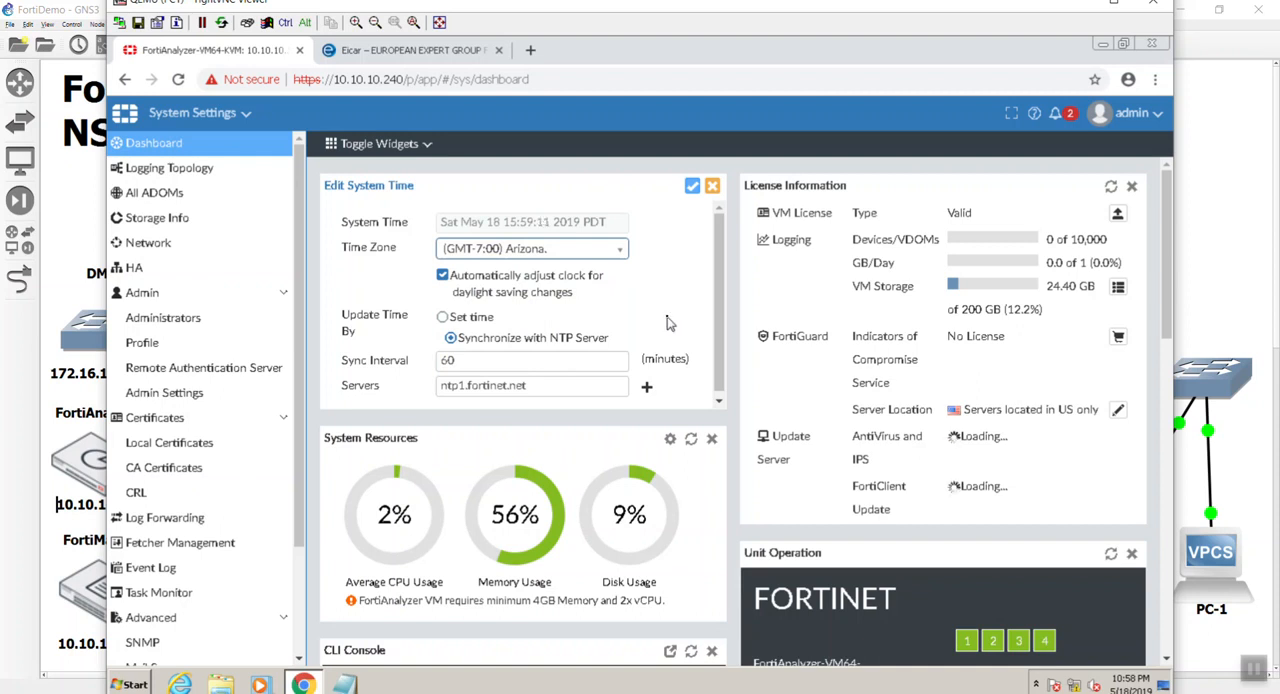
{"action": "left_click", "coordinate": [693, 190]}
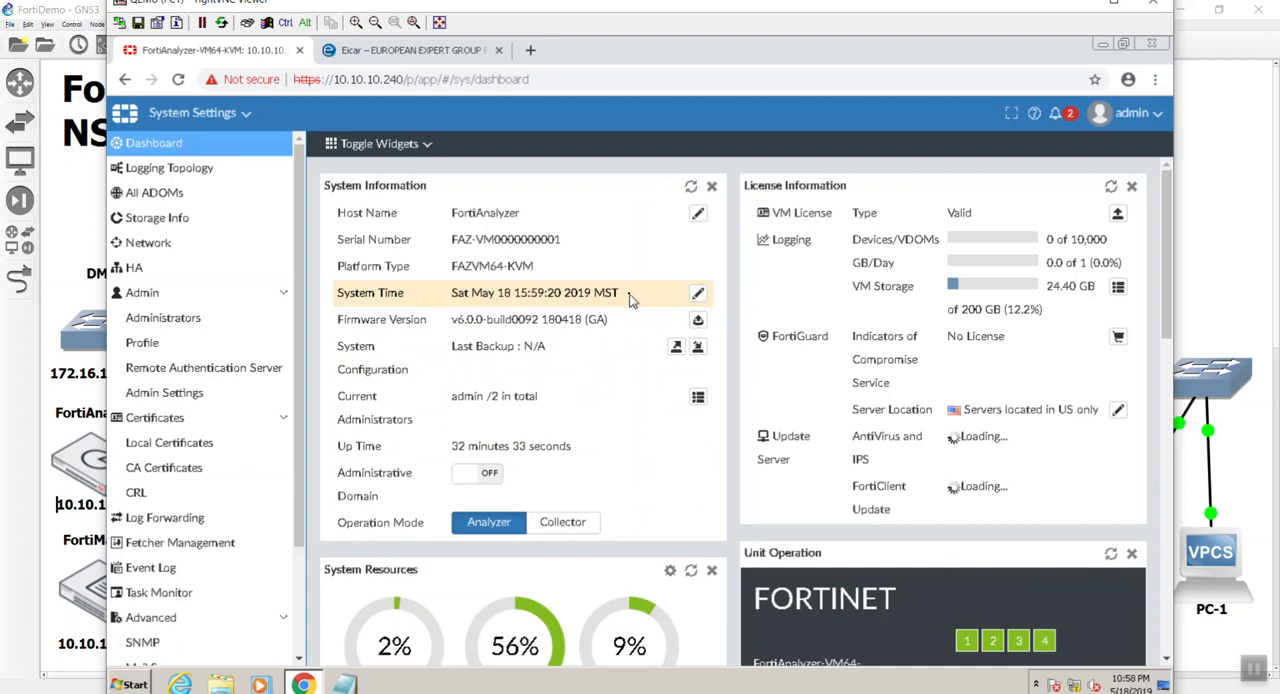
Examine the dashboard's operation mode, system resources including per-CPU usage, alert messages and system information.
{"action": "scroll", "coordinate": [632, 305], "scroll_direction": "down", "scroll_amount": 3}
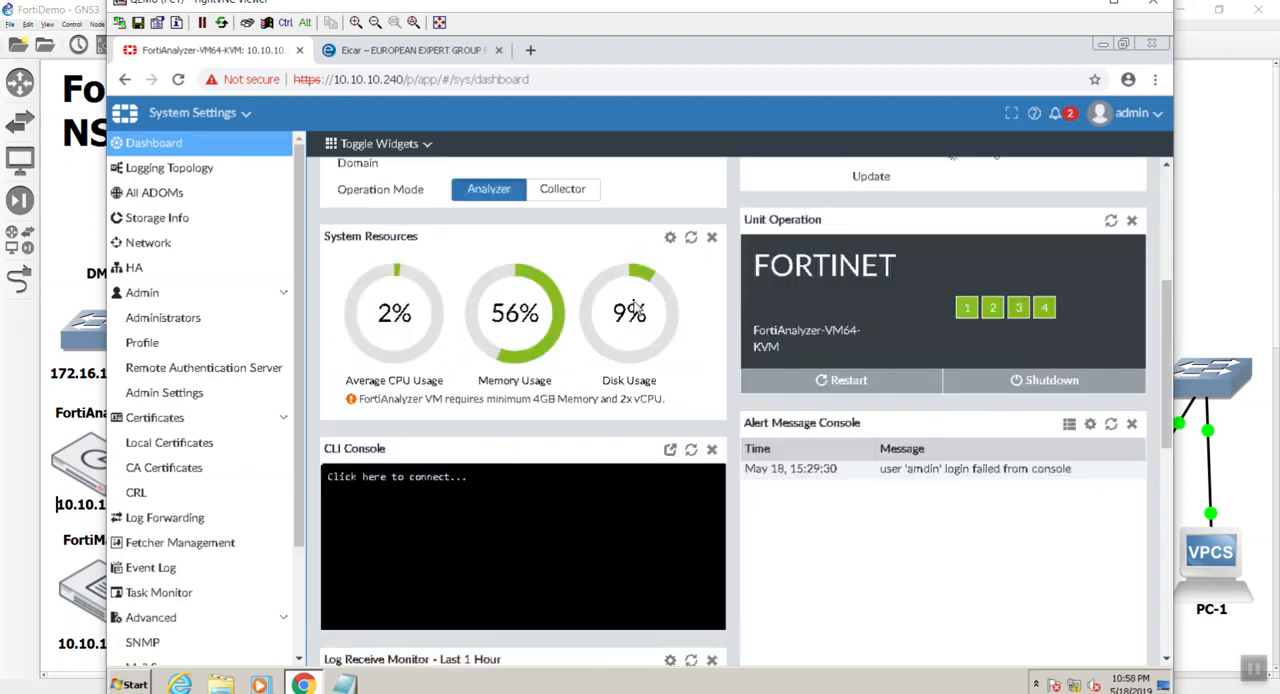
{"action": "scroll", "coordinate": [632, 310], "scroll_direction": "up", "scroll_amount": 2}
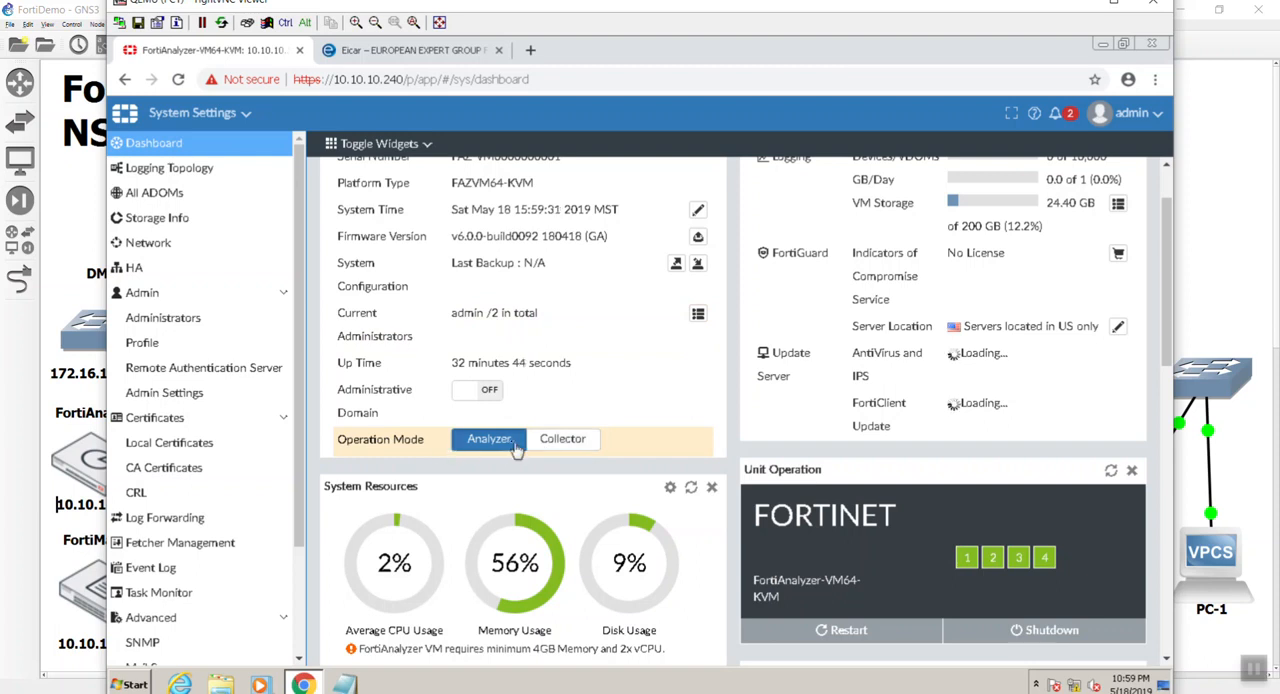
{"action": "scroll", "coordinate": [690, 362], "scroll_direction": "down", "scroll_amount": 1}
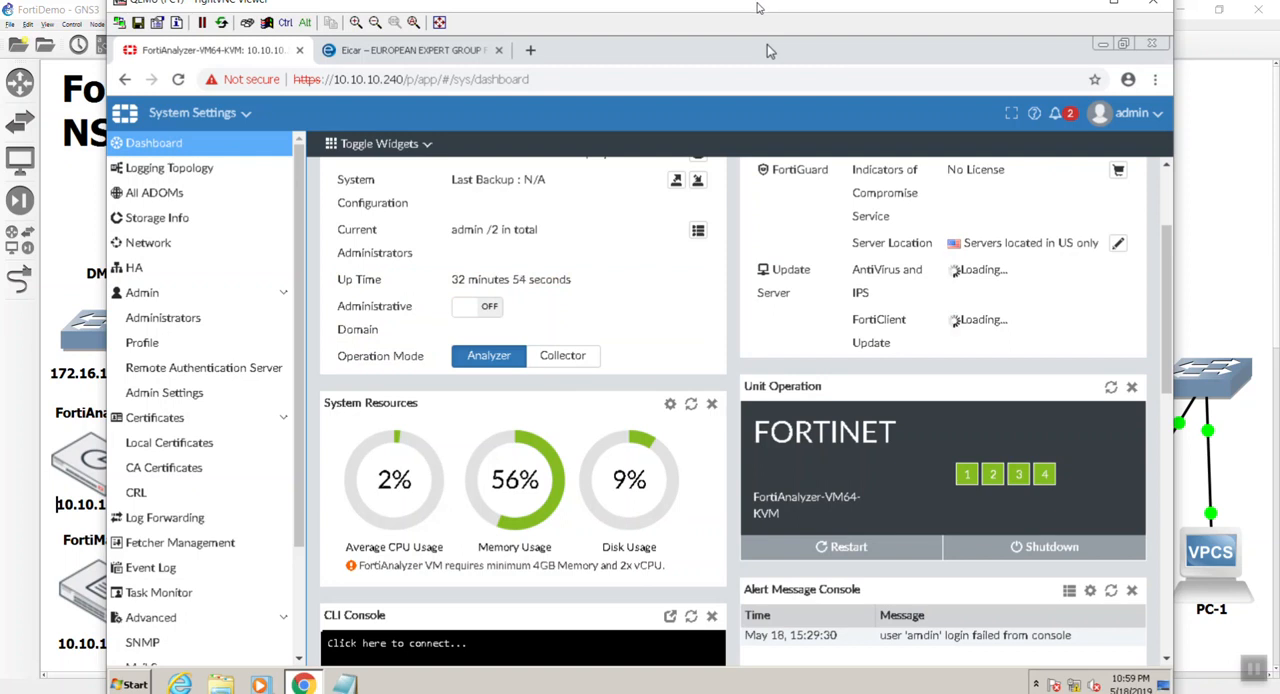
{"action": "left_click", "coordinate": [1243, 197]}
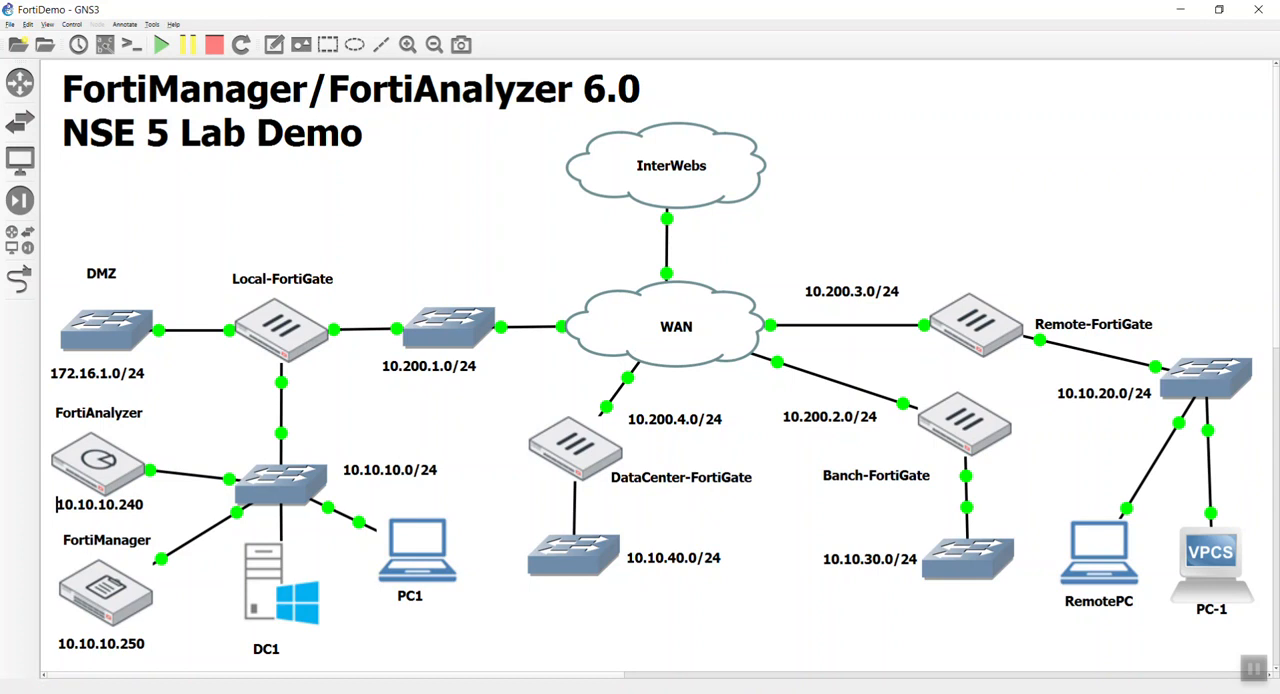
{"action": "key", "text": "alt+Tab"}
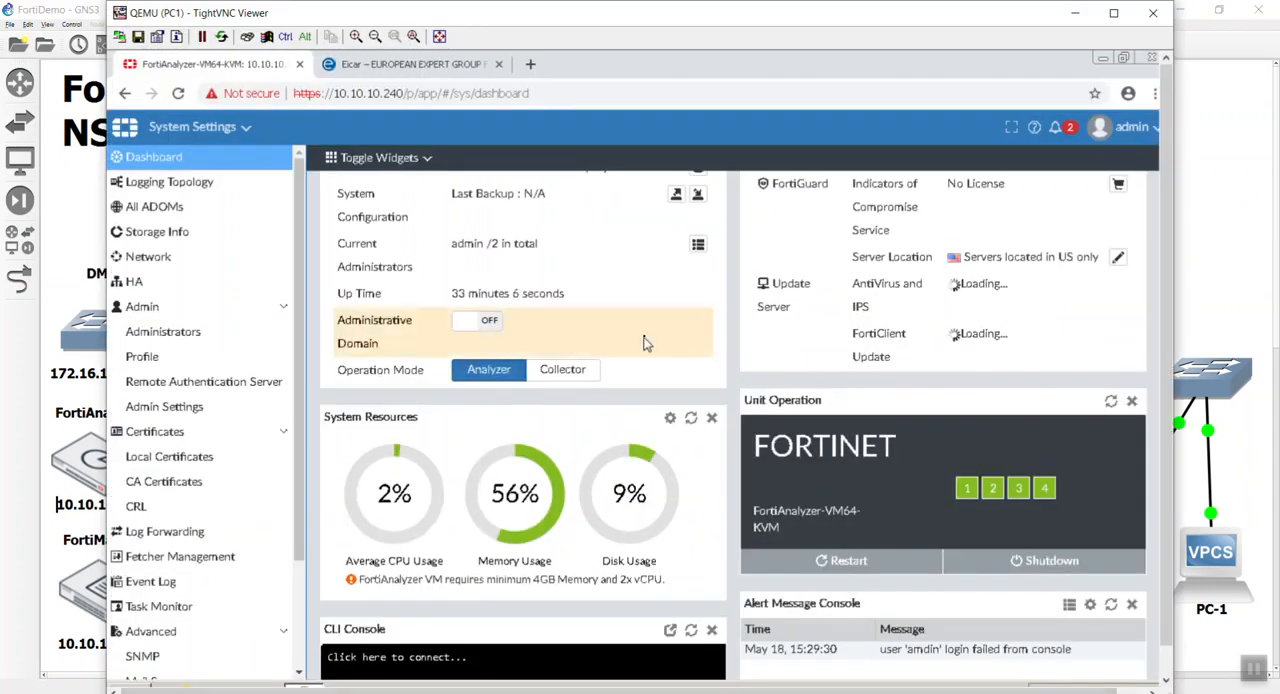
{"action": "scroll", "coordinate": [646, 343], "scroll_direction": "down", "scroll_amount": 1}
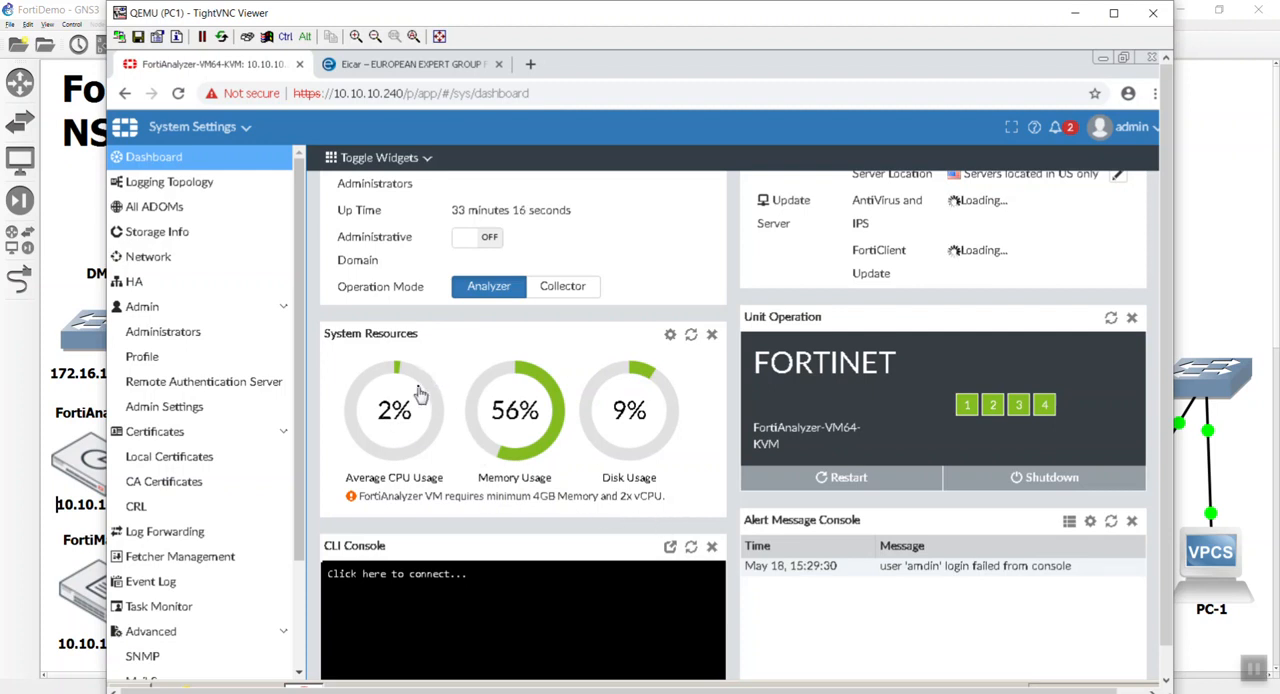
{"action": "mouse_move", "coordinate": [420, 395]}
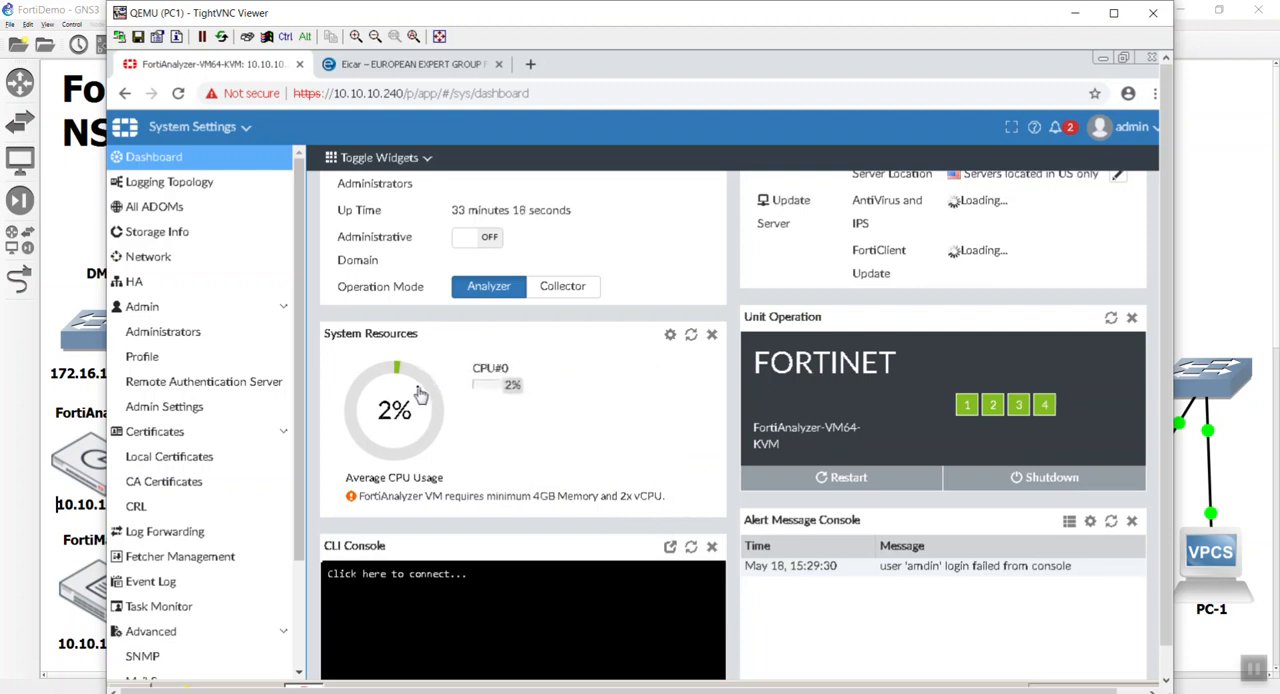
{"action": "scroll", "coordinate": [525, 425], "scroll_direction": "up", "scroll_amount": 3}
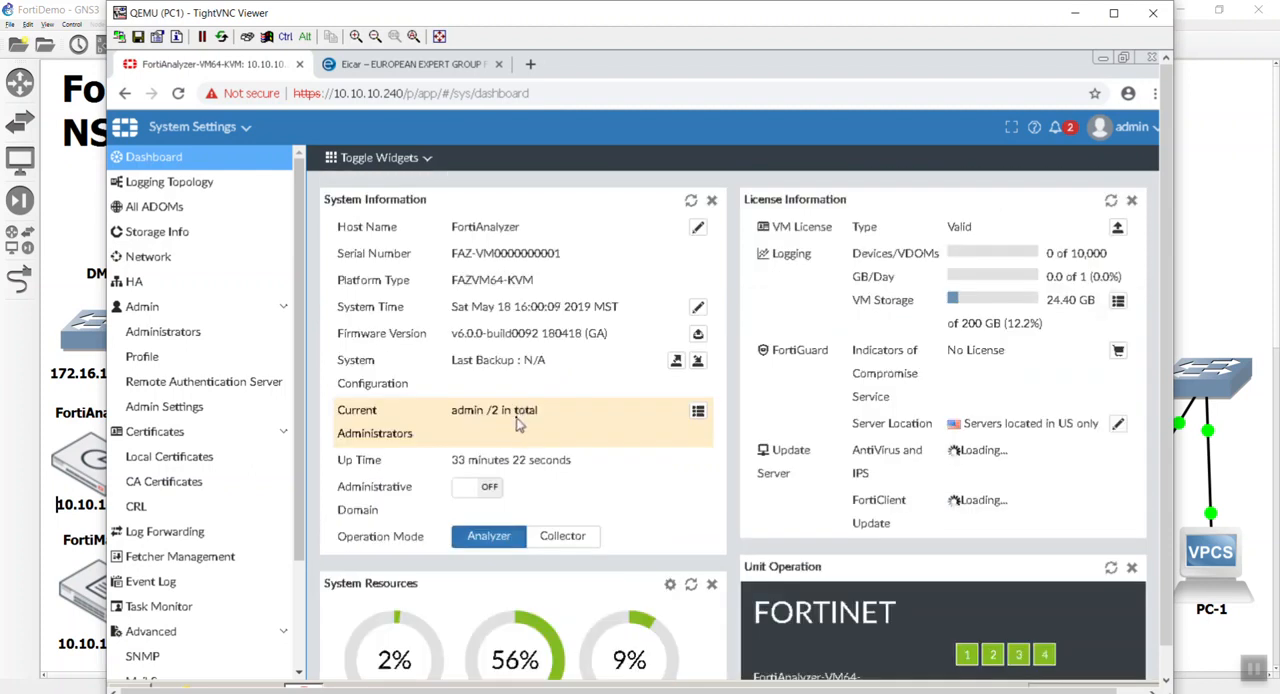
Examine the dashboard's system resources, unit operation, alert messages, log receive rate, insert rate and disk I/O widgets.
{"action": "scroll", "coordinate": [517, 424], "scroll_direction": "down", "scroll_amount": 1}
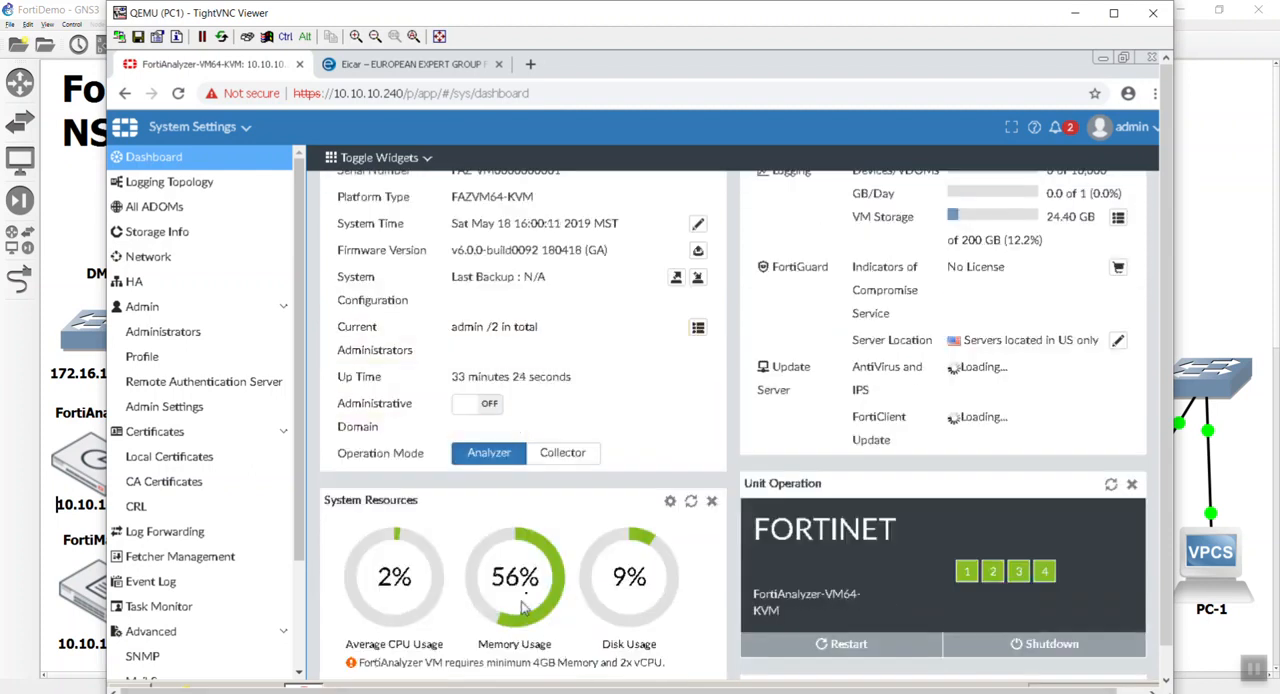
{"action": "scroll", "coordinate": [542, 565], "scroll_direction": "down", "scroll_amount": 2}
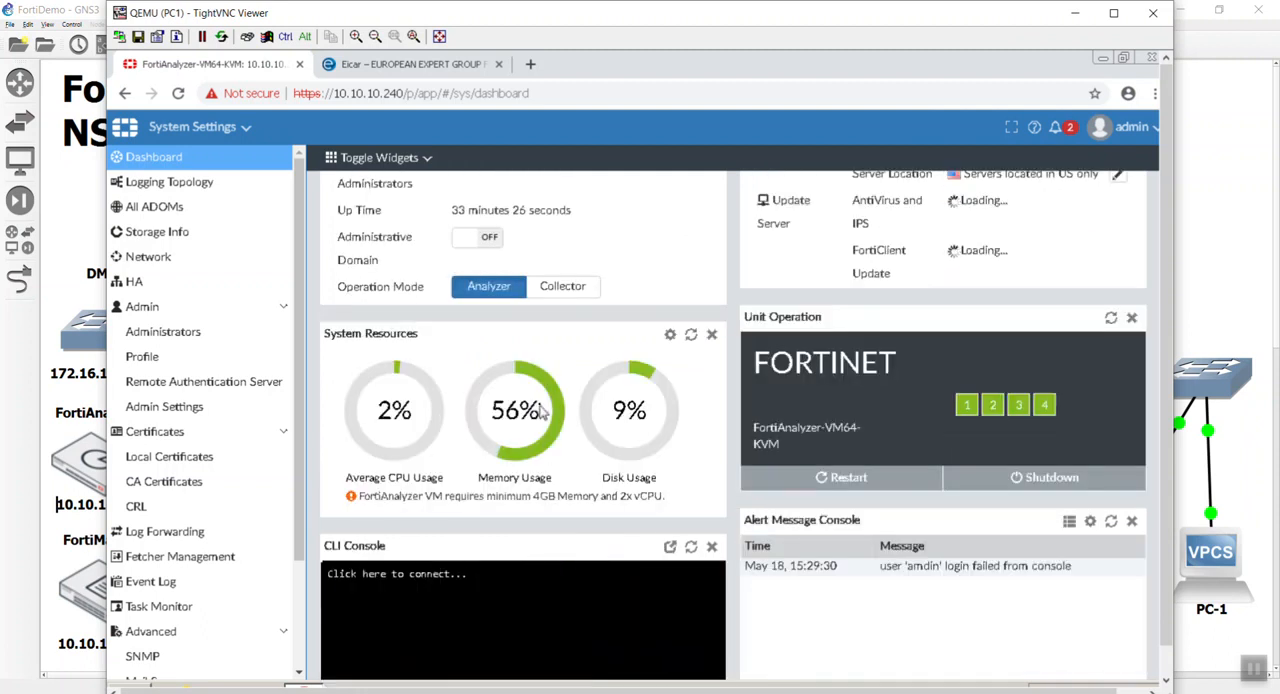
{"action": "scroll", "coordinate": [541, 410], "scroll_direction": "down", "scroll_amount": 2}
{"action": "scroll", "coordinate": [539, 404], "scroll_direction": "down", "scroll_amount": 2}
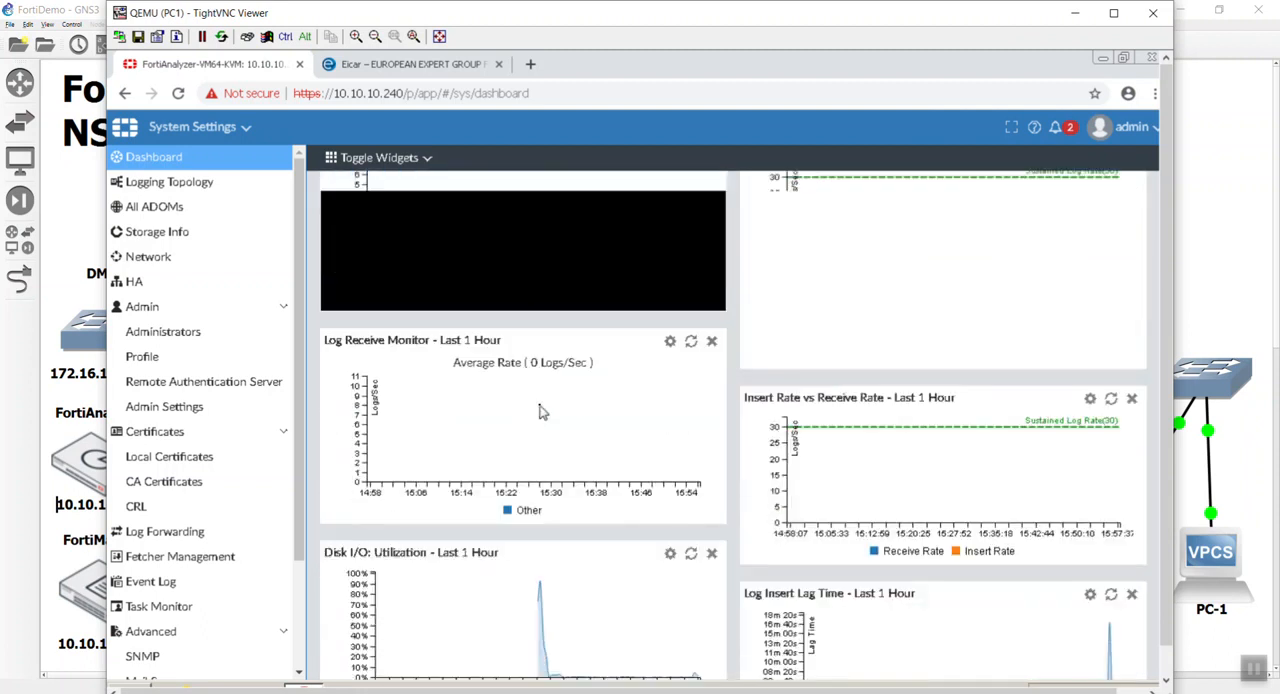
{"action": "scroll", "coordinate": [539, 404], "scroll_direction": "down", "scroll_amount": 3}
{"action": "scroll", "coordinate": [540, 410], "scroll_direction": "up", "scroll_amount": 10}
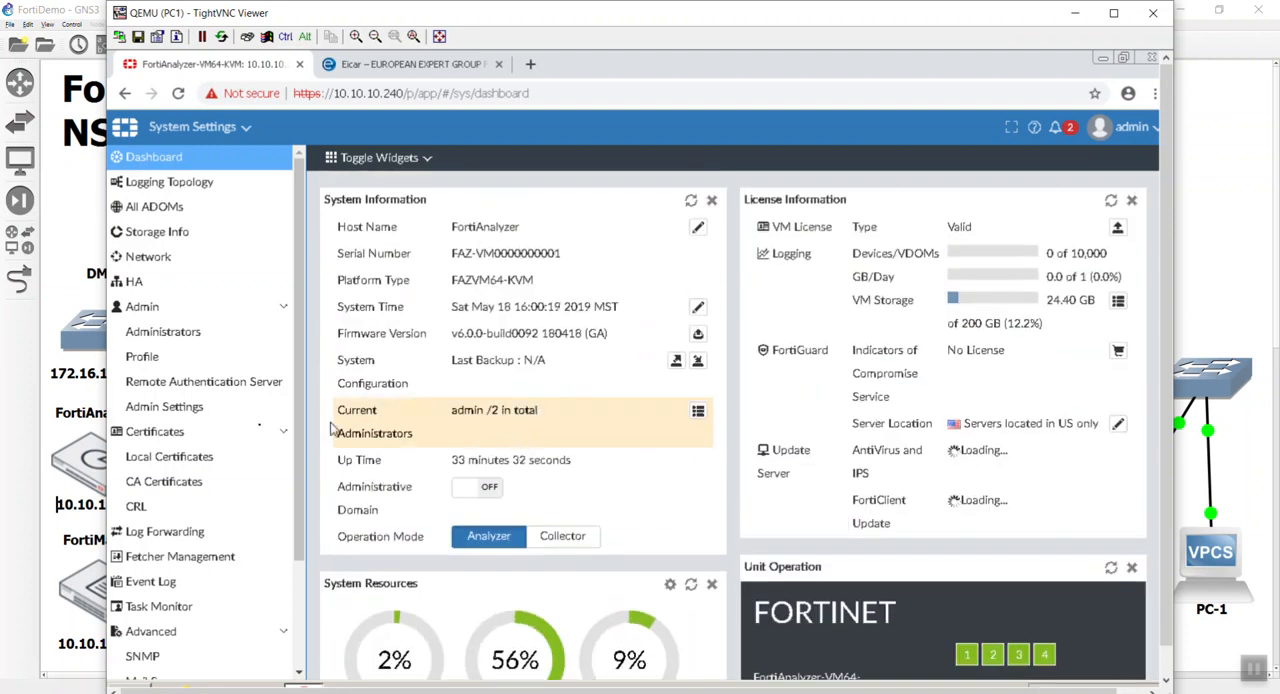
{"action": "left_click_drag", "start_coordinate": [301, 409], "coordinate": [320, 365]}
Set port1's default gateway to 10.10.10.254 in the network settings and apply the change.
{"action": "left_click", "coordinate": [177, 258]}
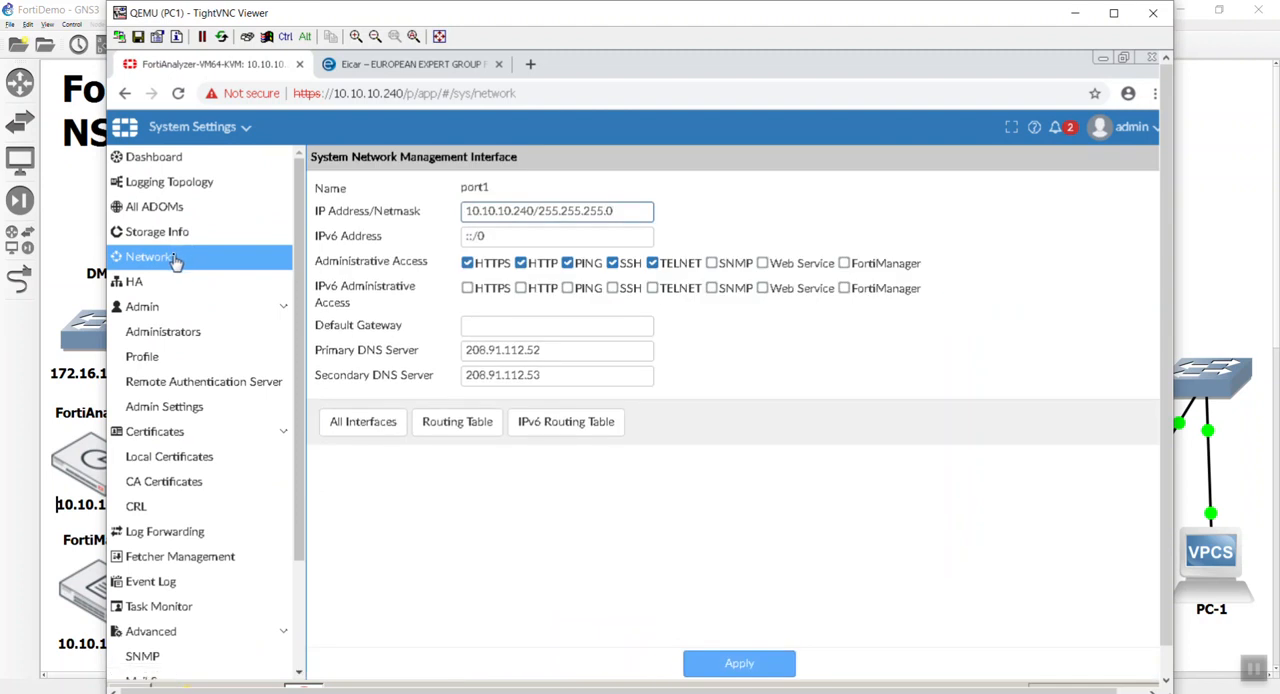
{"action": "left_click", "coordinate": [535, 325]}
{"action": "type", "text": "10."}
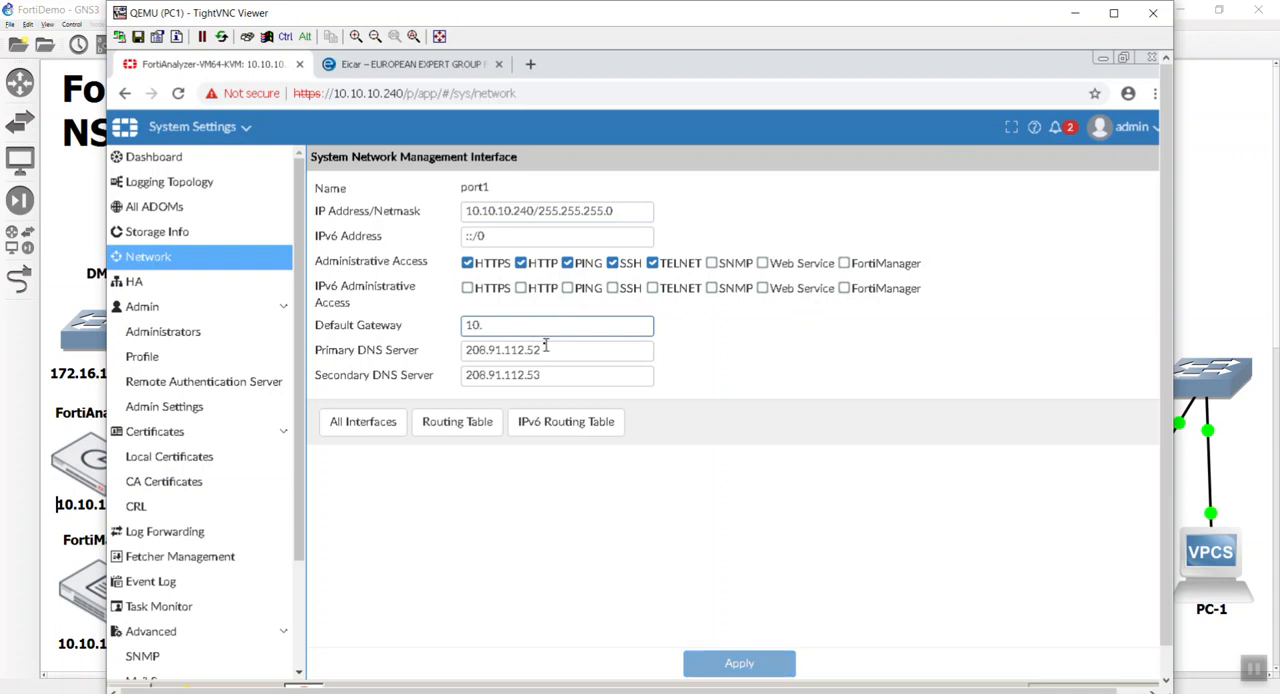
{"action": "type", "text": "10.10.254"}
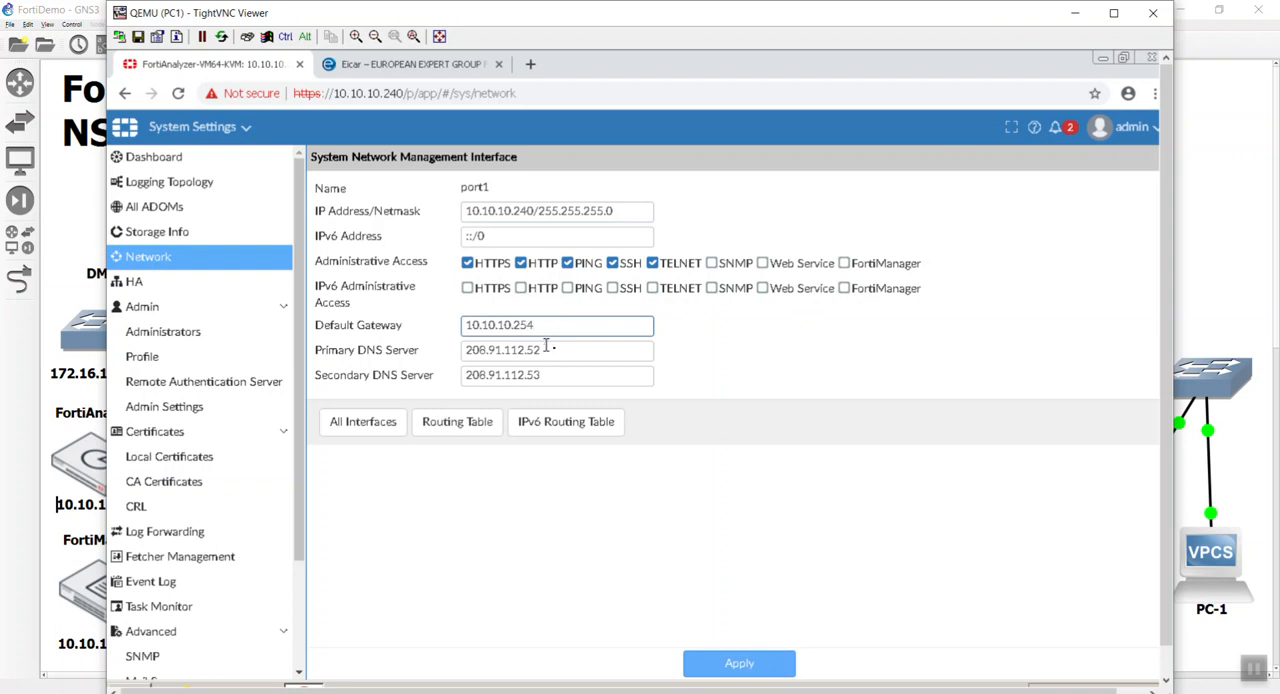
{"action": "left_click", "coordinate": [748, 662]}
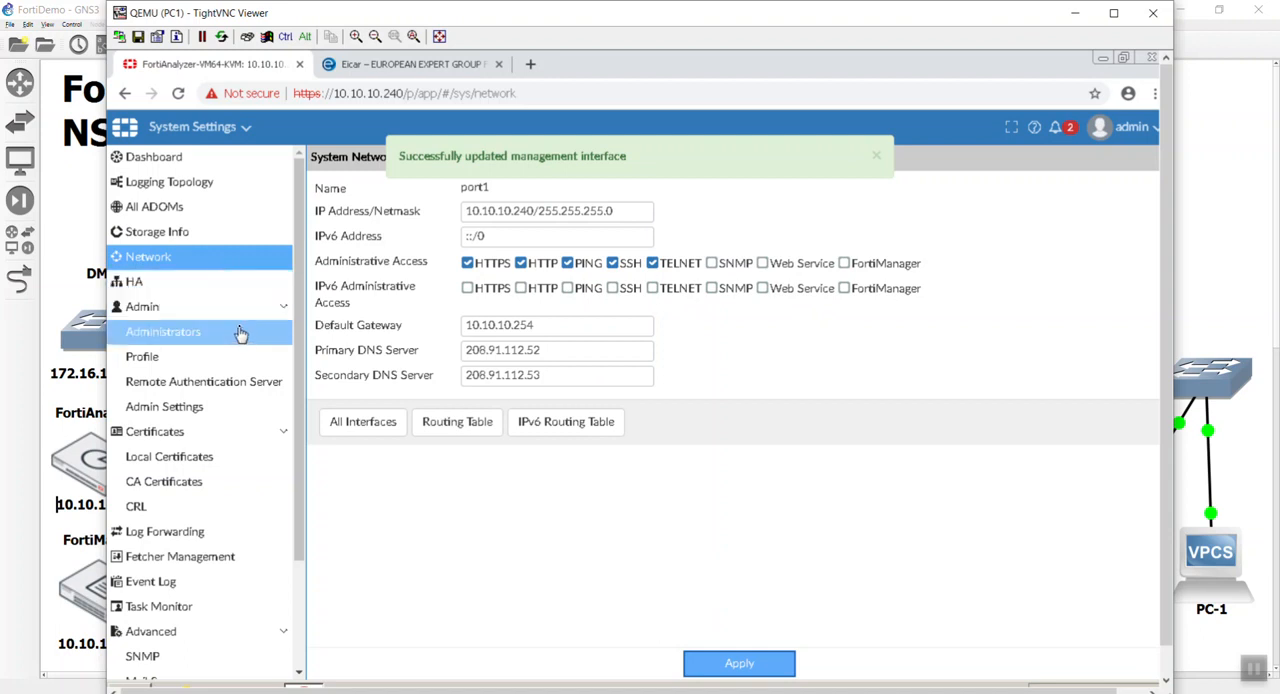
Look through the remaining System Settings sections, return to the dashboard and view the available FortiAnalyzer modules.
{"action": "scroll", "coordinate": [242, 332], "scroll_direction": "down", "scroll_amount": 3}
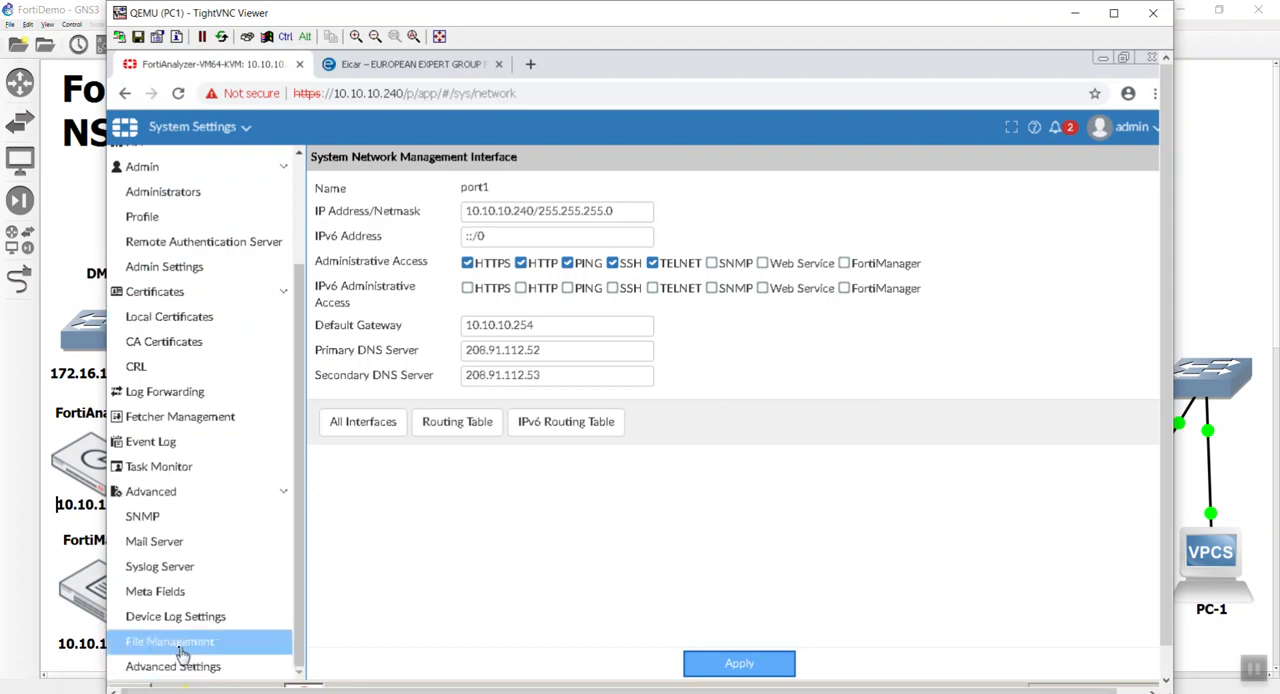
{"action": "scroll", "coordinate": [182, 655], "scroll_direction": "up", "scroll_amount": 3}
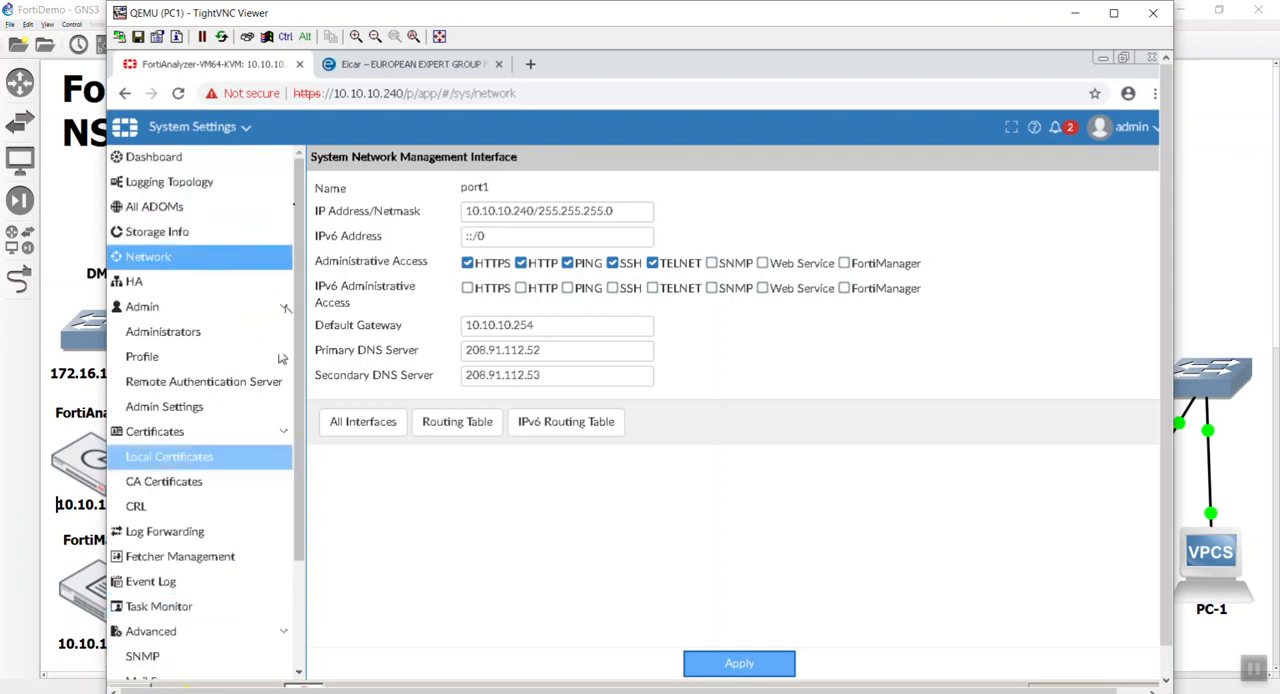
{"action": "left_click", "coordinate": [222, 158]}
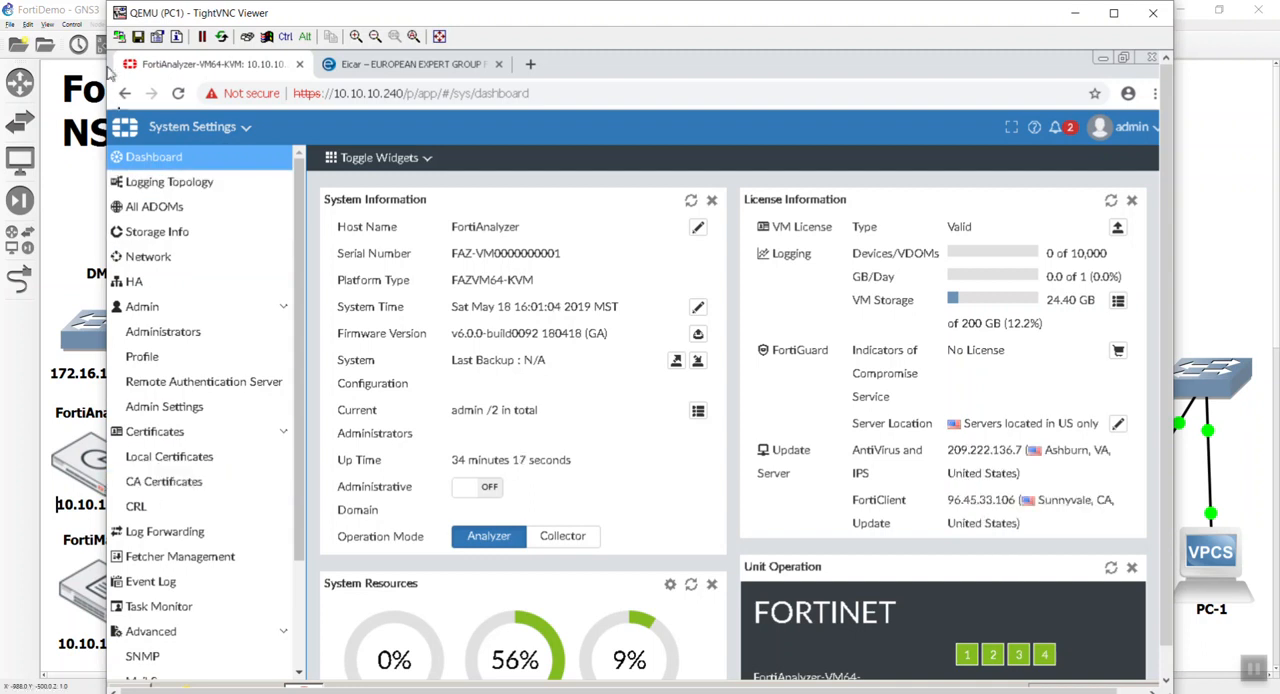
{"action": "left_click", "coordinate": [149, 135]}
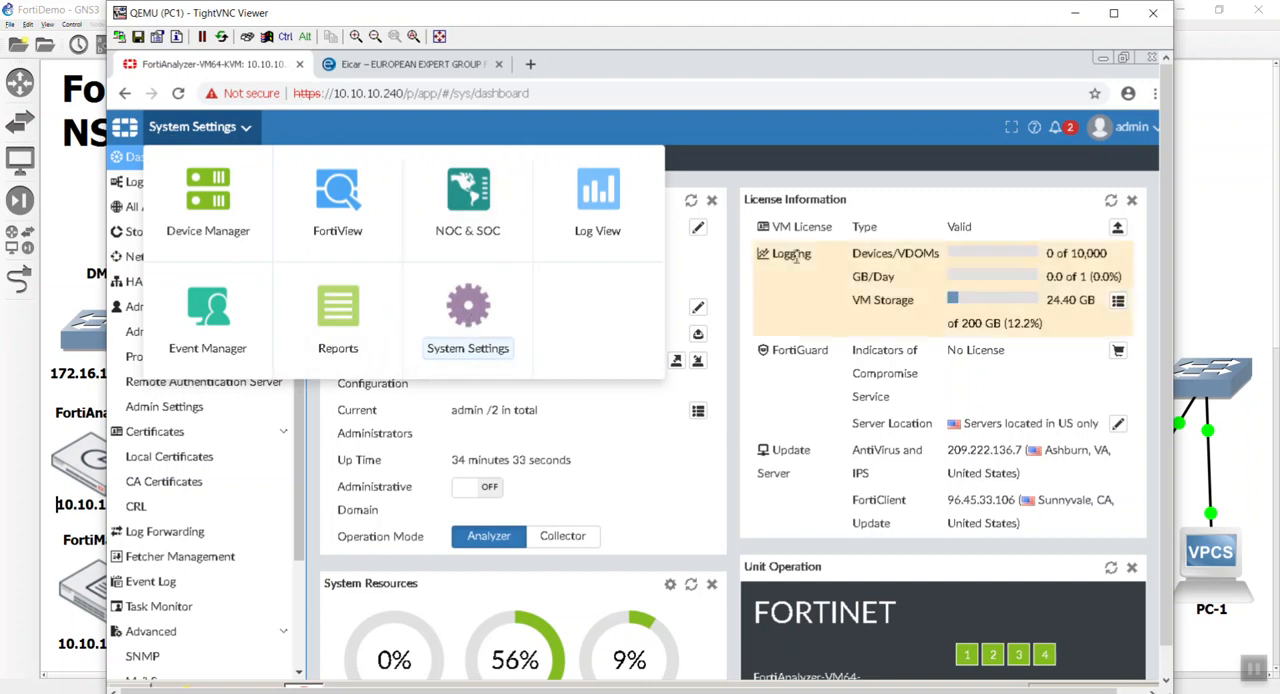
Log out of FortiAnalyzer and open FortiManager at 10.10.10.250 in the browser tab showing the Eicar site.
{"action": "left_click", "coordinate": [1132, 128]}
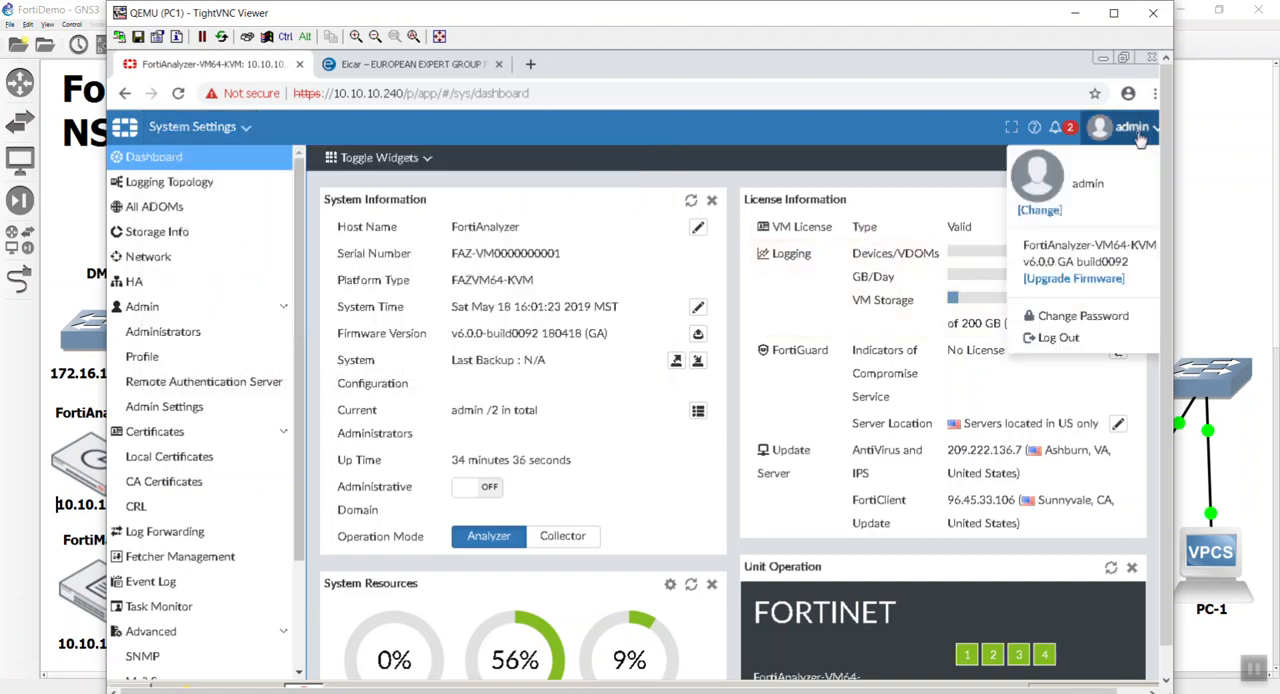
{"action": "left_click", "coordinate": [1055, 338]}
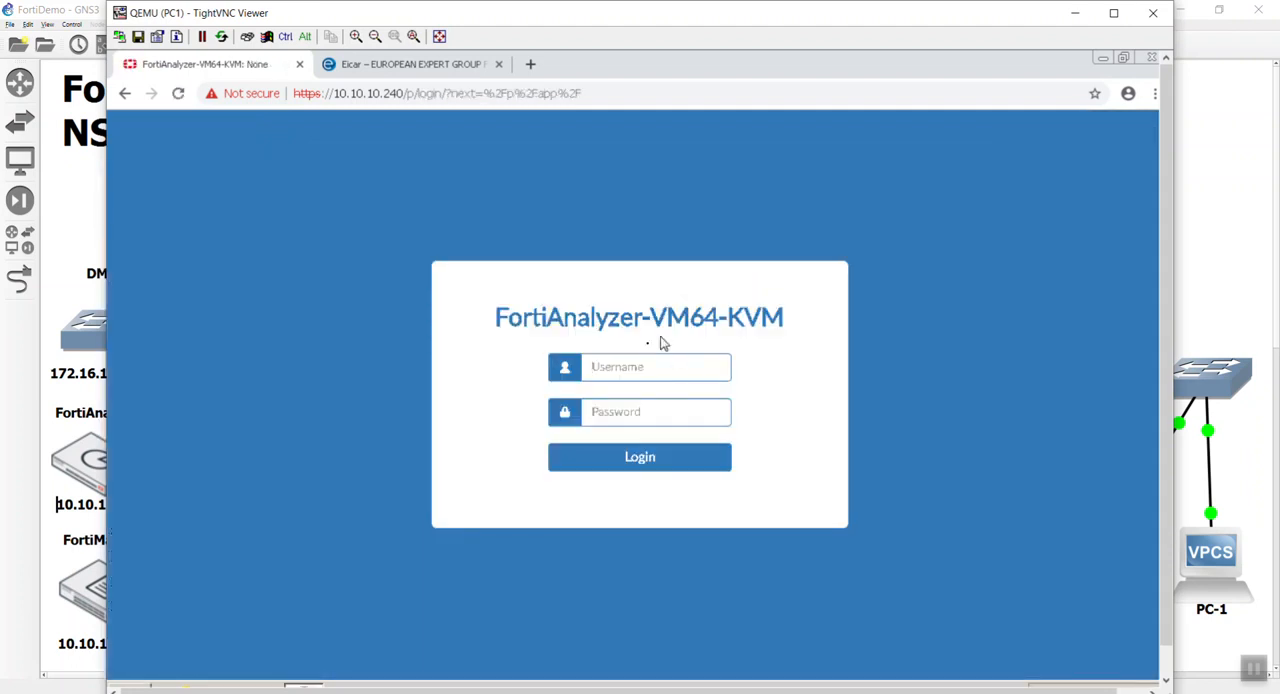
{"action": "left_click", "coordinate": [447, 64]}
{"action": "left_click", "coordinate": [448, 94]}
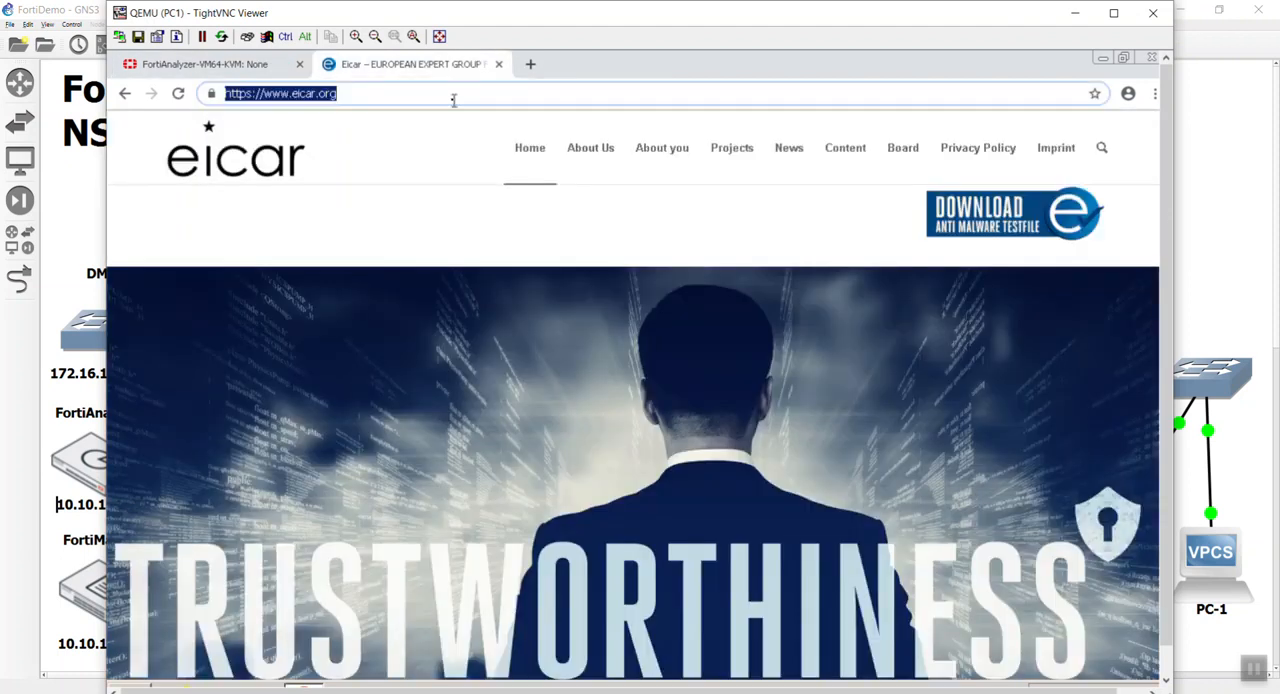
{"action": "key", "text": "BackSpace"}
{"action": "type", "text": "10.10.10.250"}
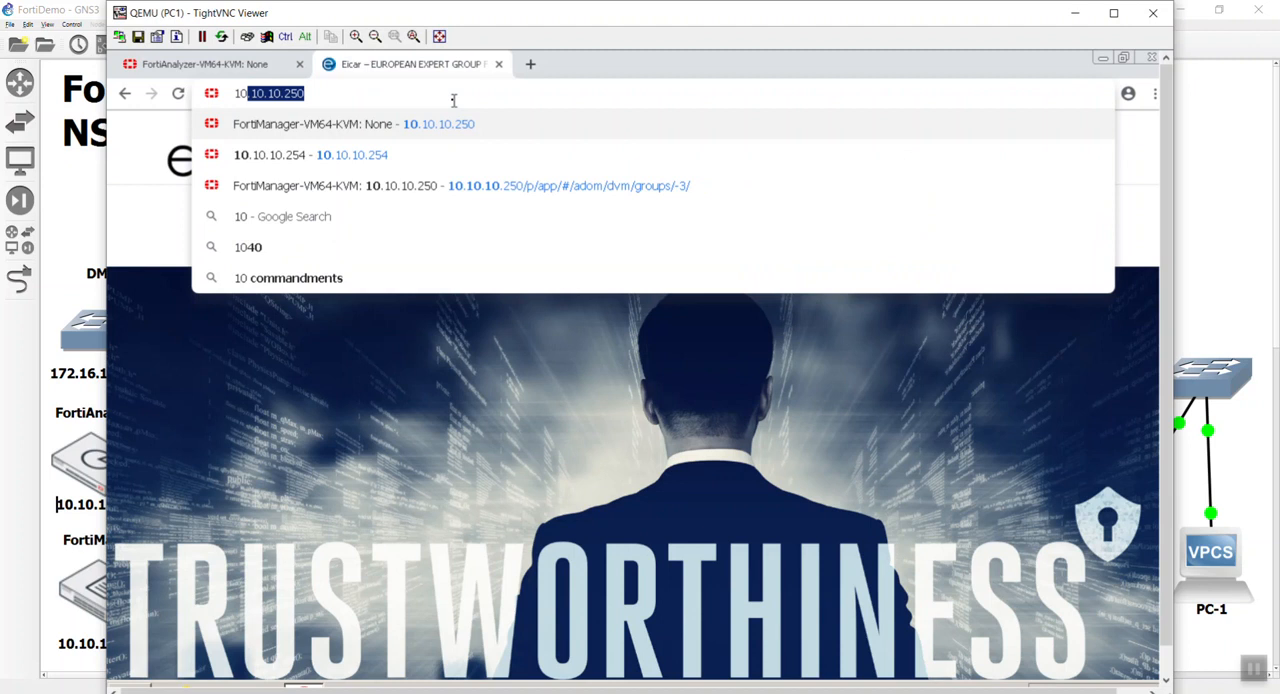
{"action": "key", "text": "Return"}
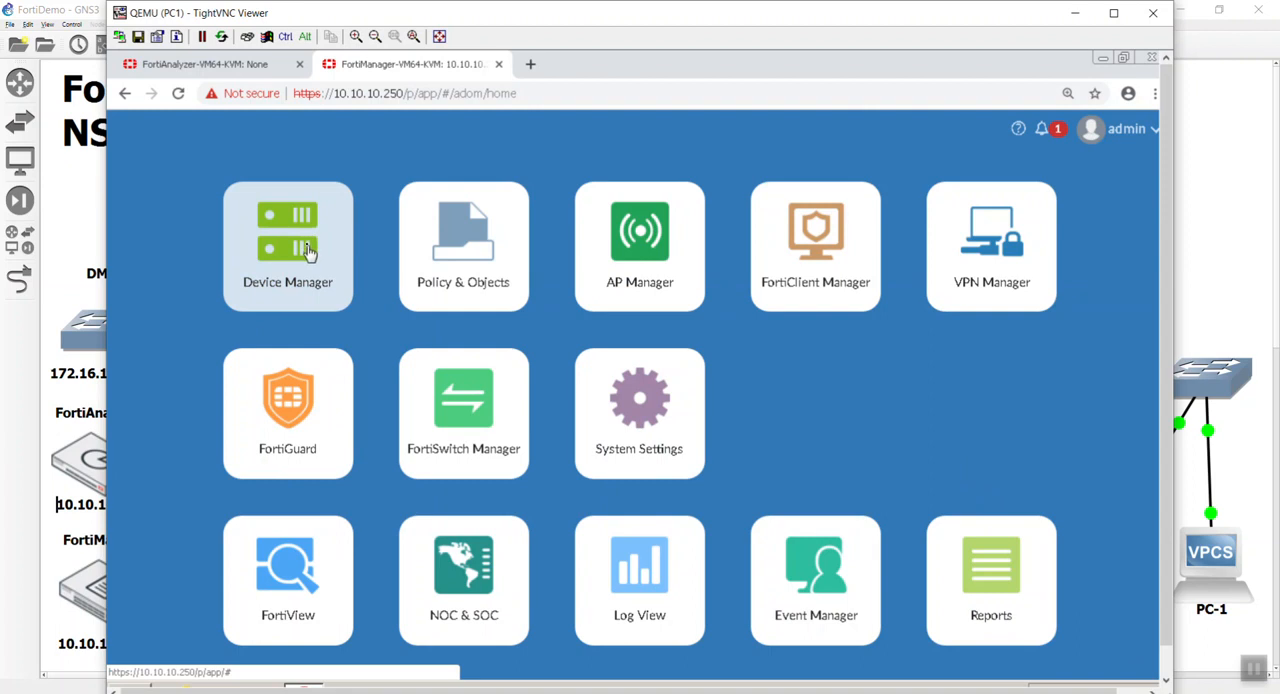
Switch to GNS3 to view the lab topology, and return to FortiManager's managed device list.
{"action": "left_click", "coordinate": [72, 218]}
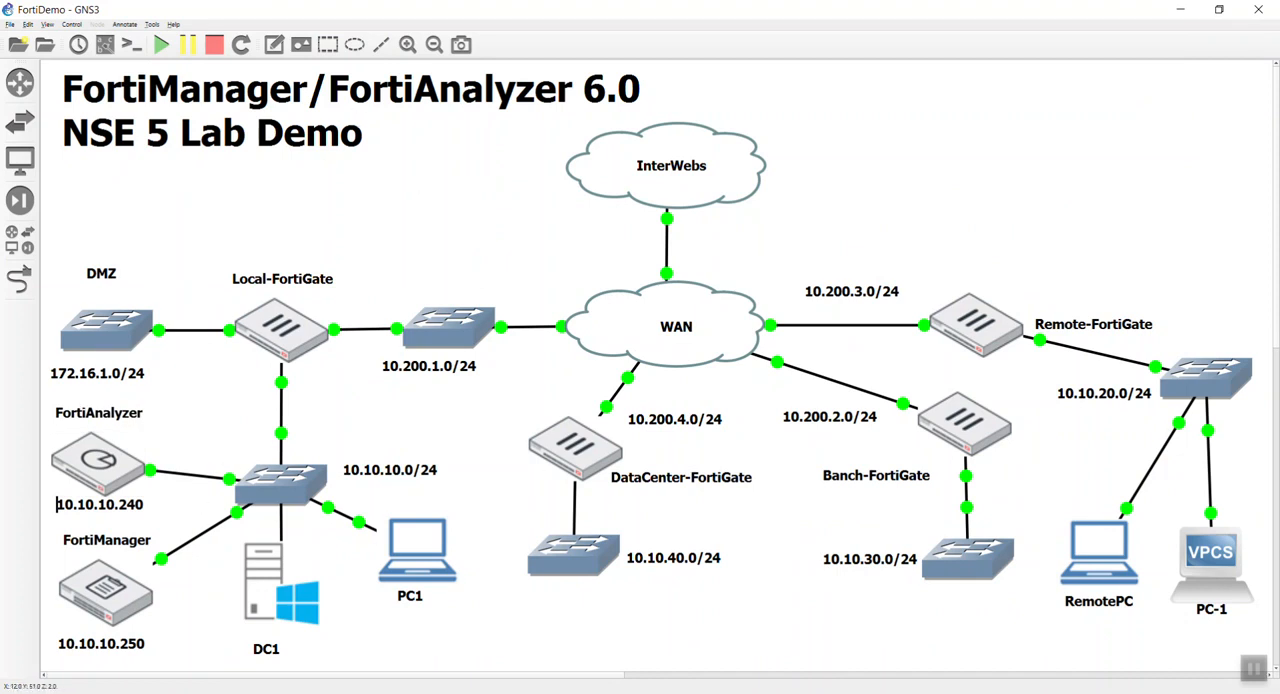
{"action": "key", "text": "alt+Tab"}
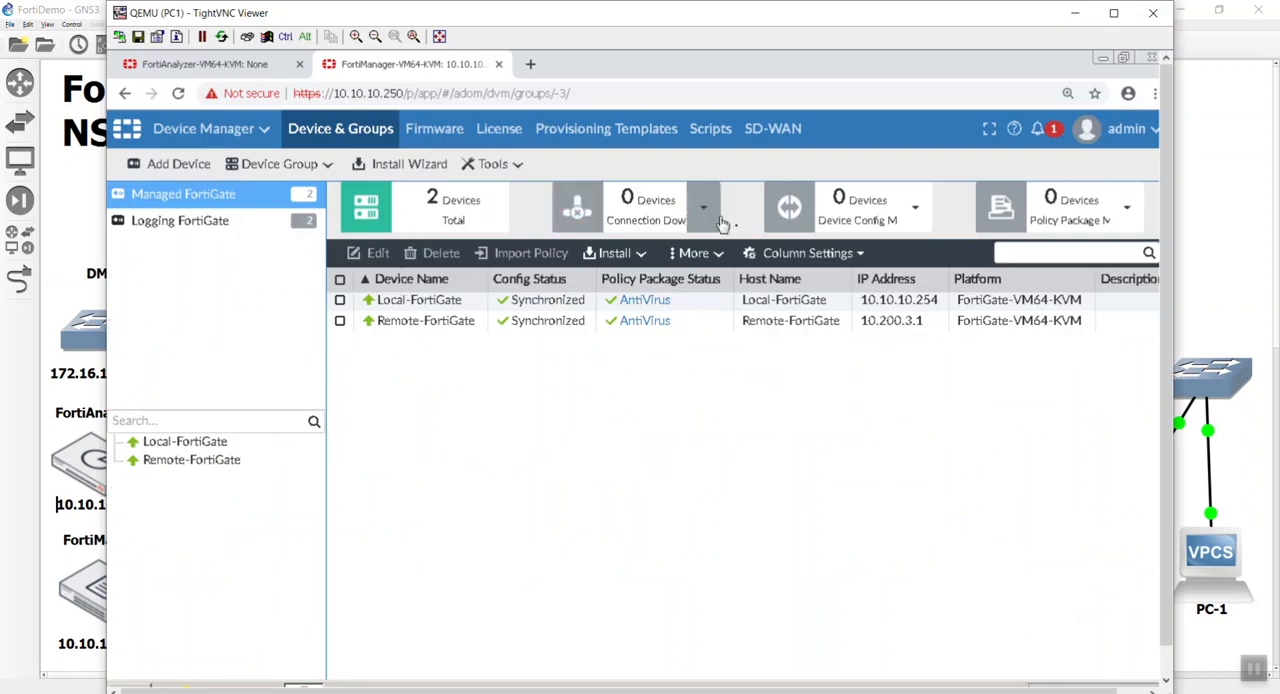
Create a system provisioning template named "Logging to FortiAnalyzer" with the comment "Logging to FortiAnalyzer".
{"action": "left_click", "coordinate": [548, 130]}
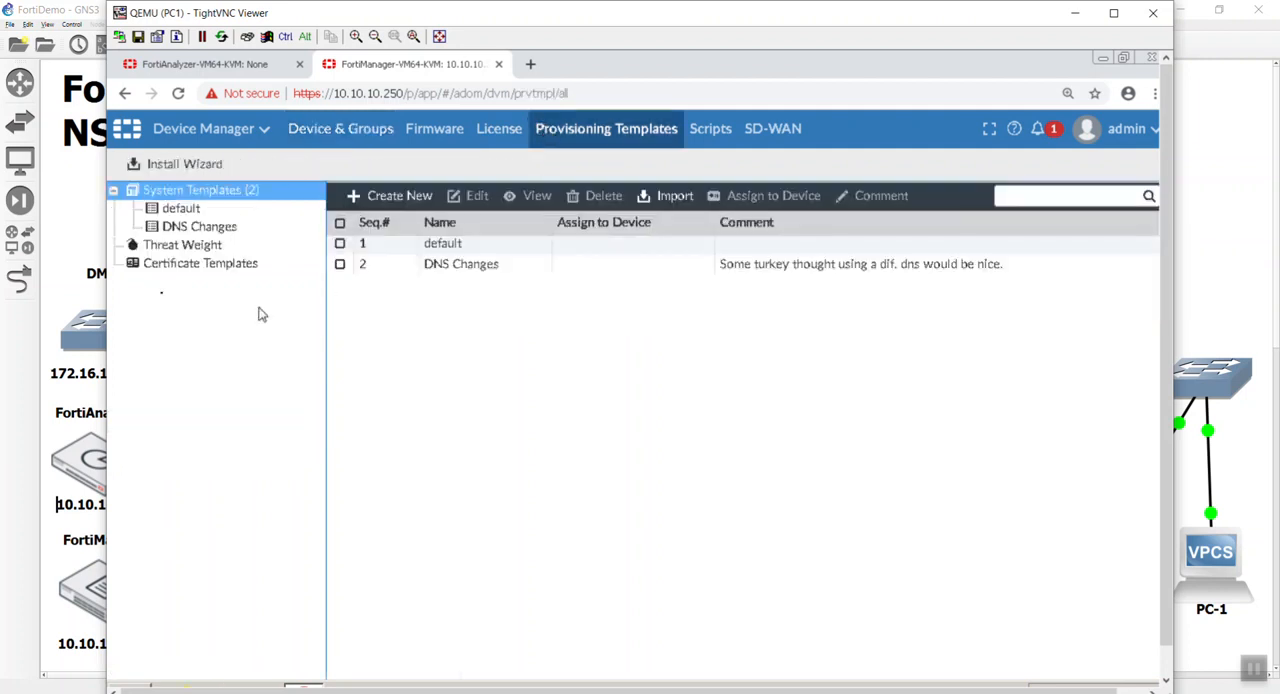
{"action": "left_click", "coordinate": [415, 203]}
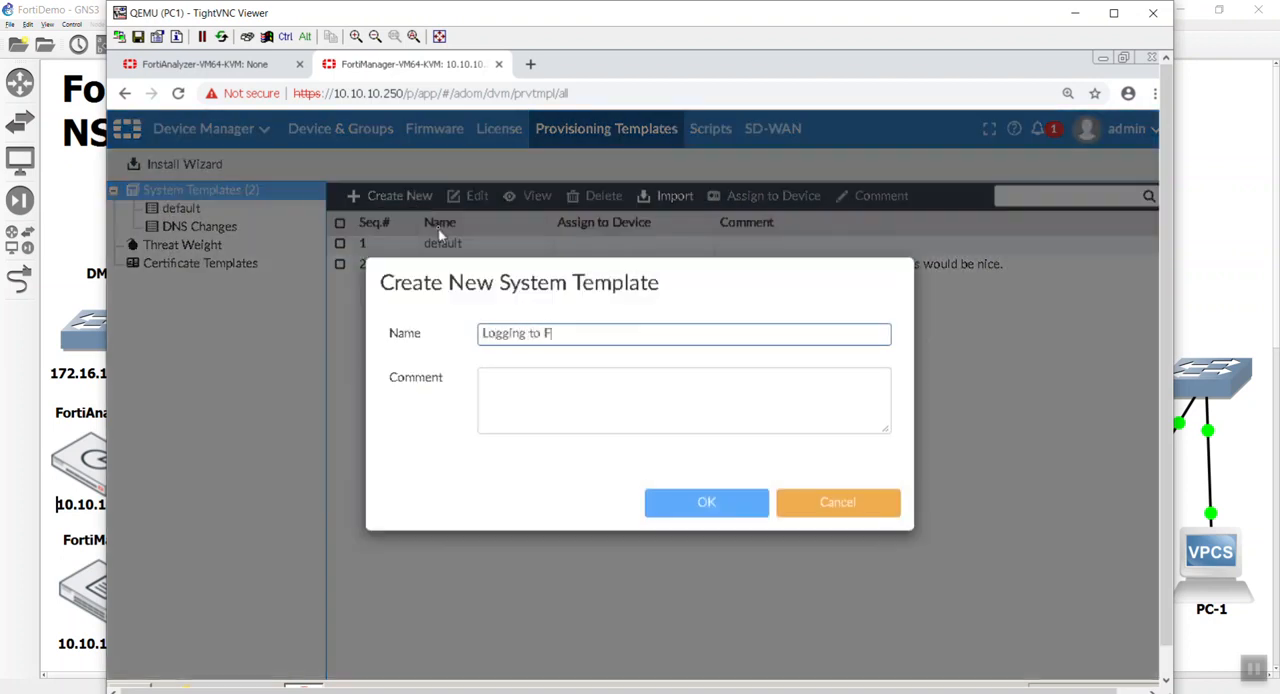
{"action": "key", "text": "Tab"}
{"action": "type", "text": "L"}
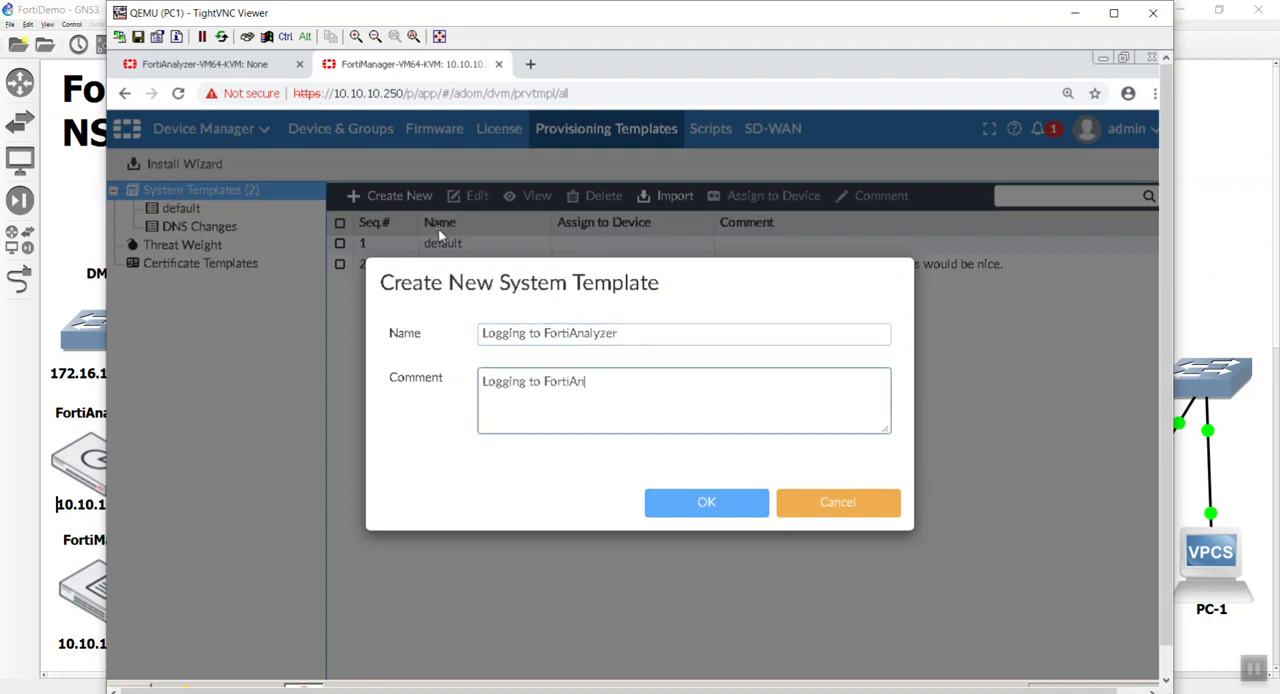
{"action": "key", "text": "Return"}
{"action": "left_click", "coordinate": [722, 505]}
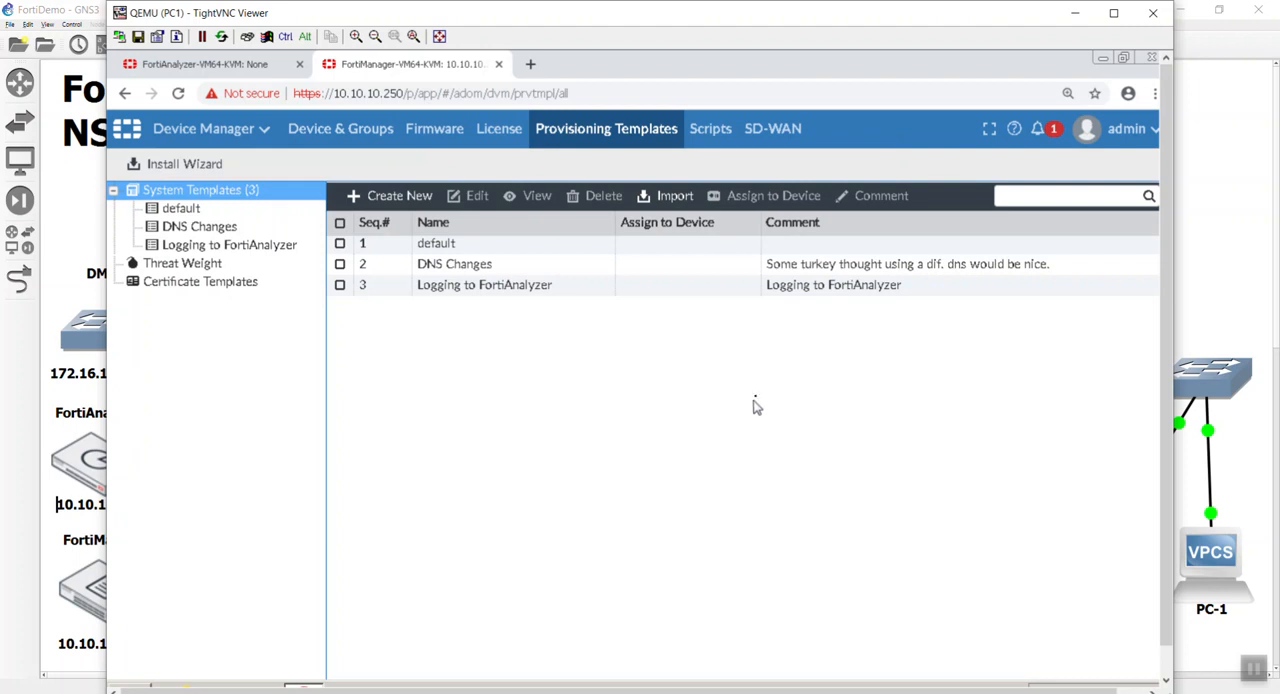
Open the "Logging to FortiAnalyzer" template and remove its DNS, Alert Email and NTP Server widgets.
{"action": "double_click", "coordinate": [815, 293]}
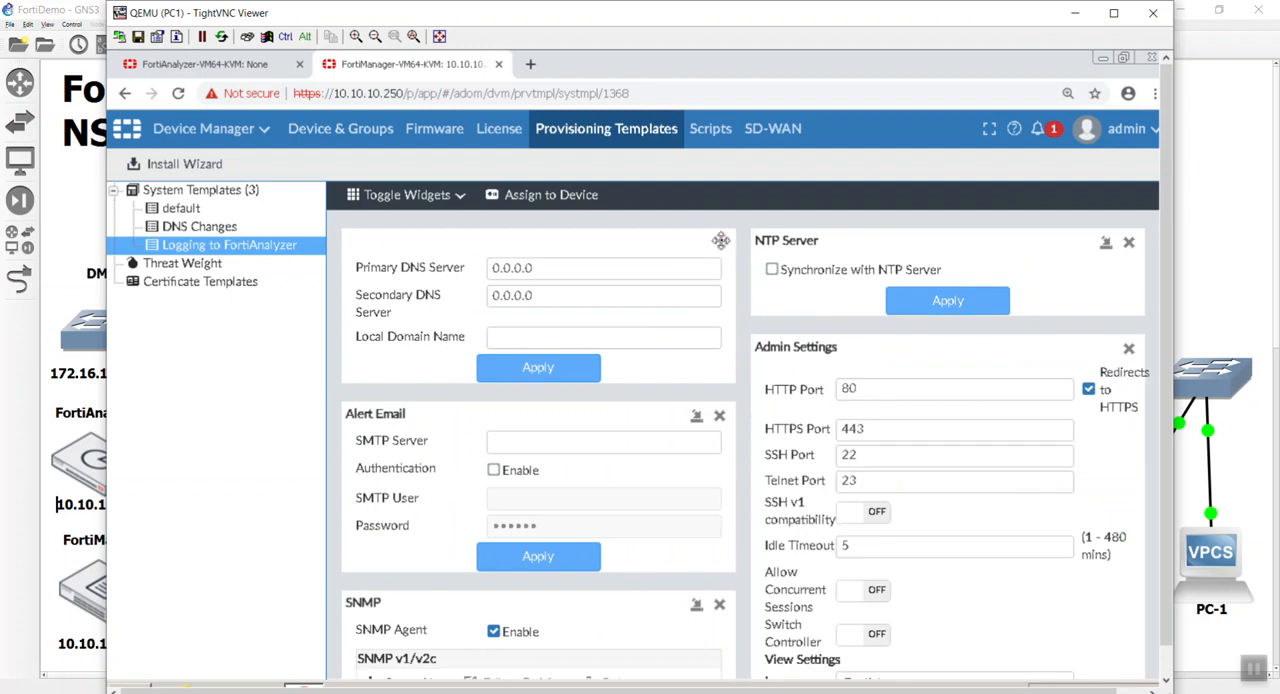
{"action": "left_click", "coordinate": [719, 242]}
{"action": "left_click", "coordinate": [698, 242]}
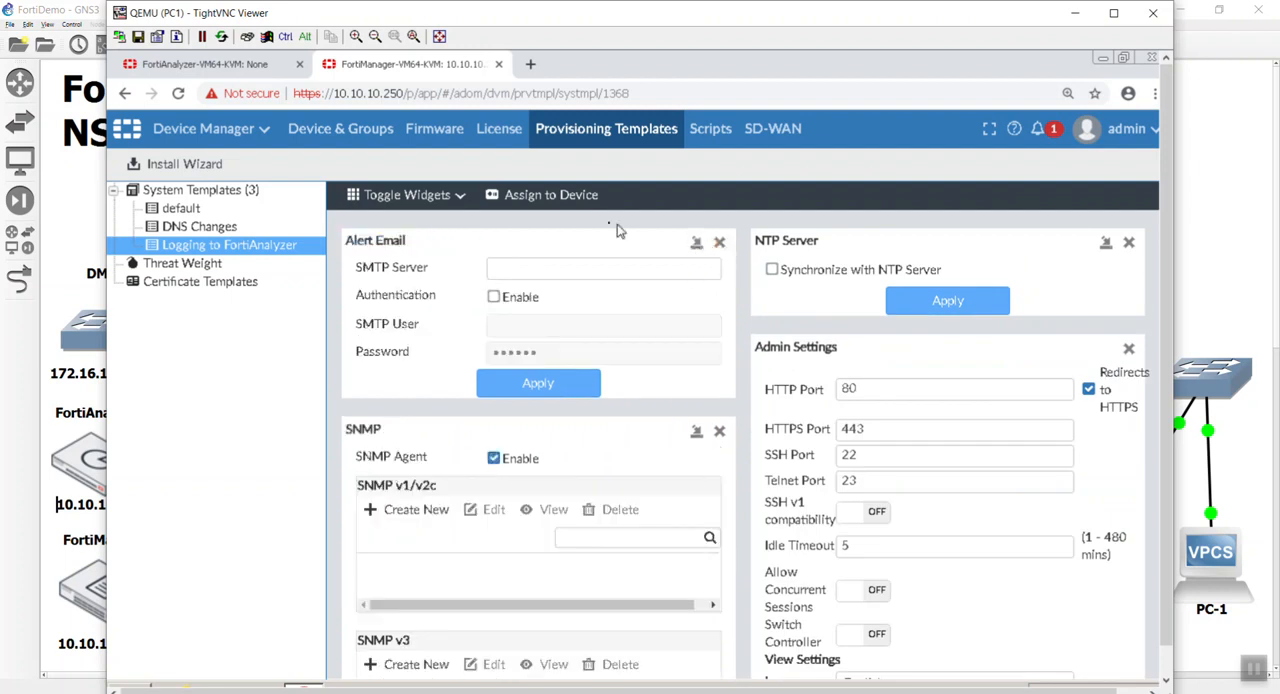
{"action": "left_click", "coordinate": [407, 196]}
{"action": "left_click", "coordinate": [425, 272]}
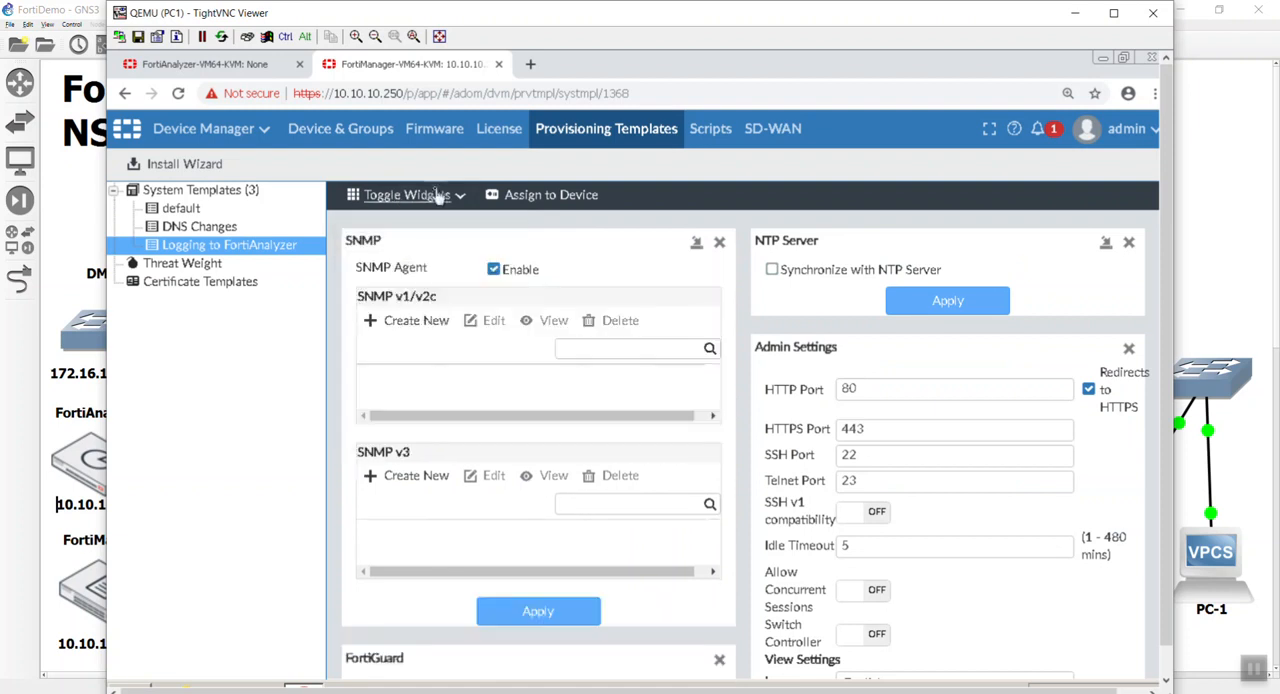
{"action": "left_click", "coordinate": [430, 196]}
{"action": "left_click", "coordinate": [432, 246]}
Hide the template's Admin Settings, SNMP, Replacement Message and FortiGuard widgets, keeping only Log Settings.
{"action": "left_click", "coordinate": [437, 200]}
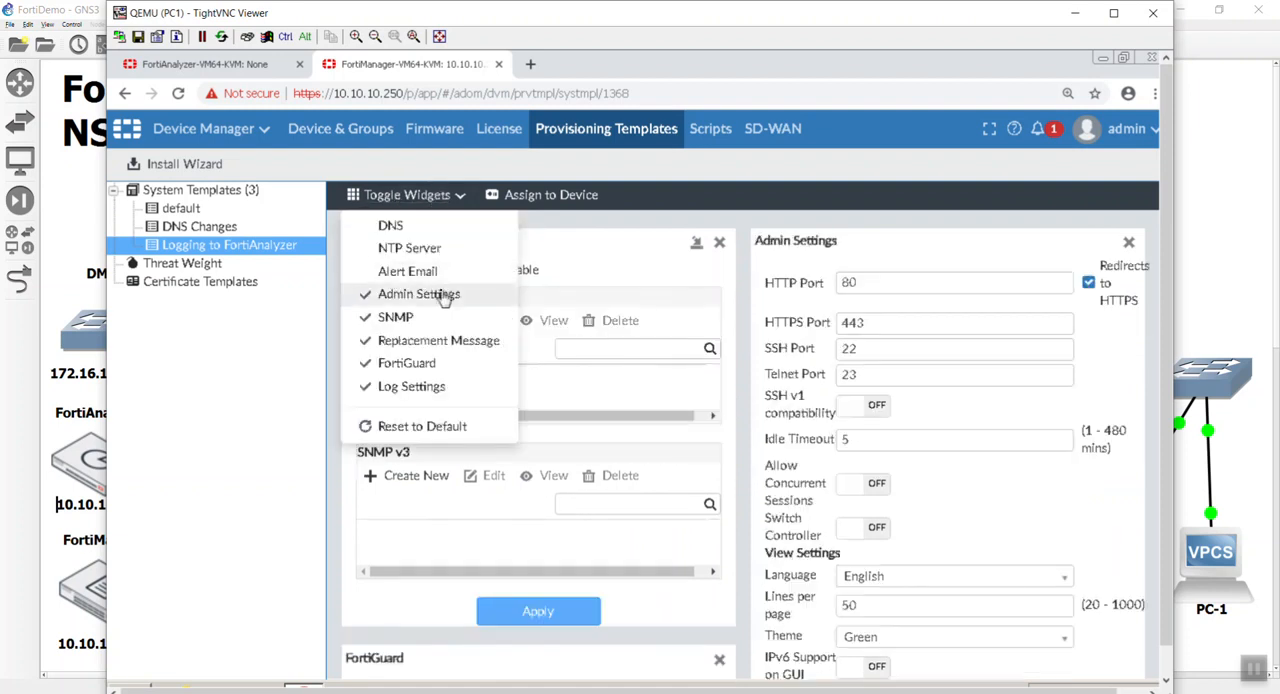
{"action": "left_click", "coordinate": [430, 294]}
{"action": "left_click", "coordinate": [423, 195]}
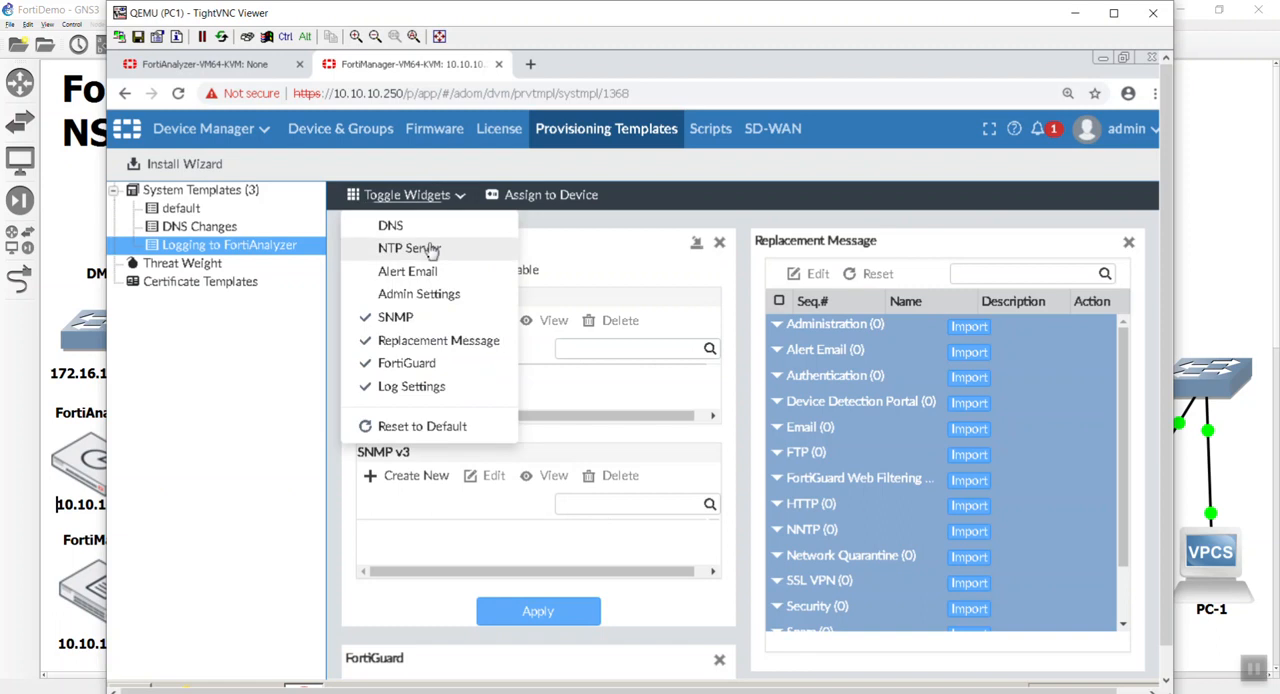
{"action": "left_click", "coordinate": [420, 318]}
{"action": "left_click", "coordinate": [433, 193]}
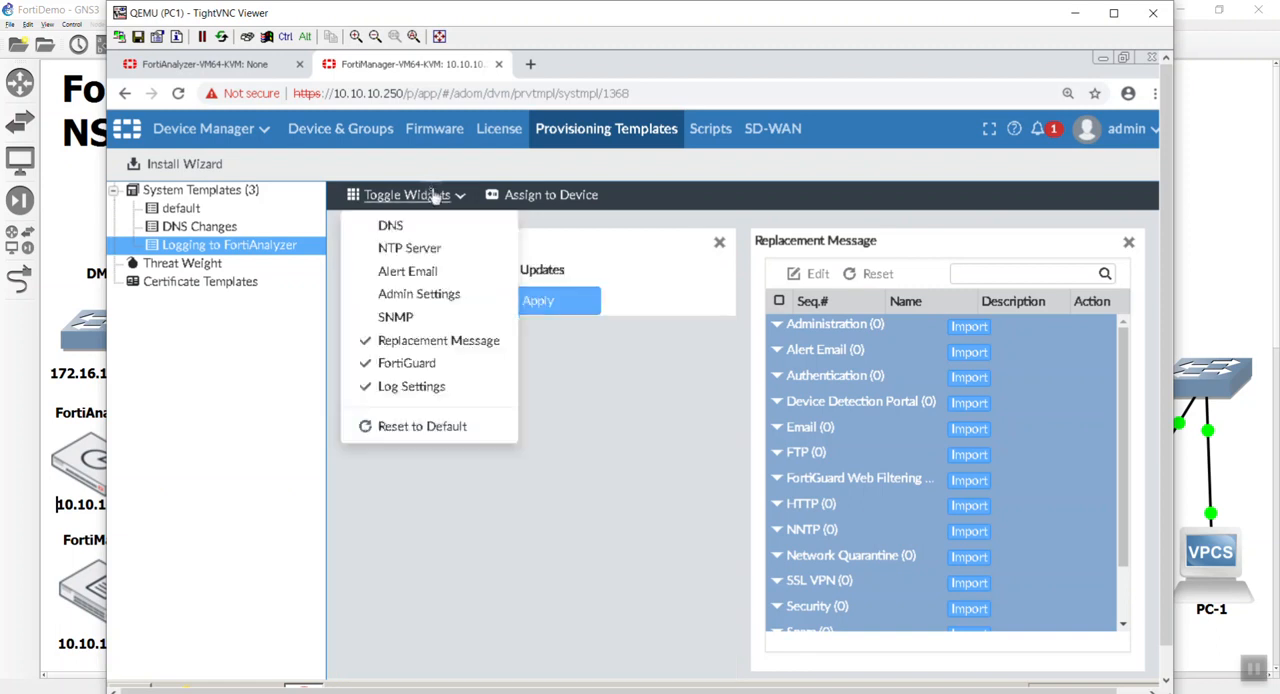
{"action": "left_click", "coordinate": [432, 342]}
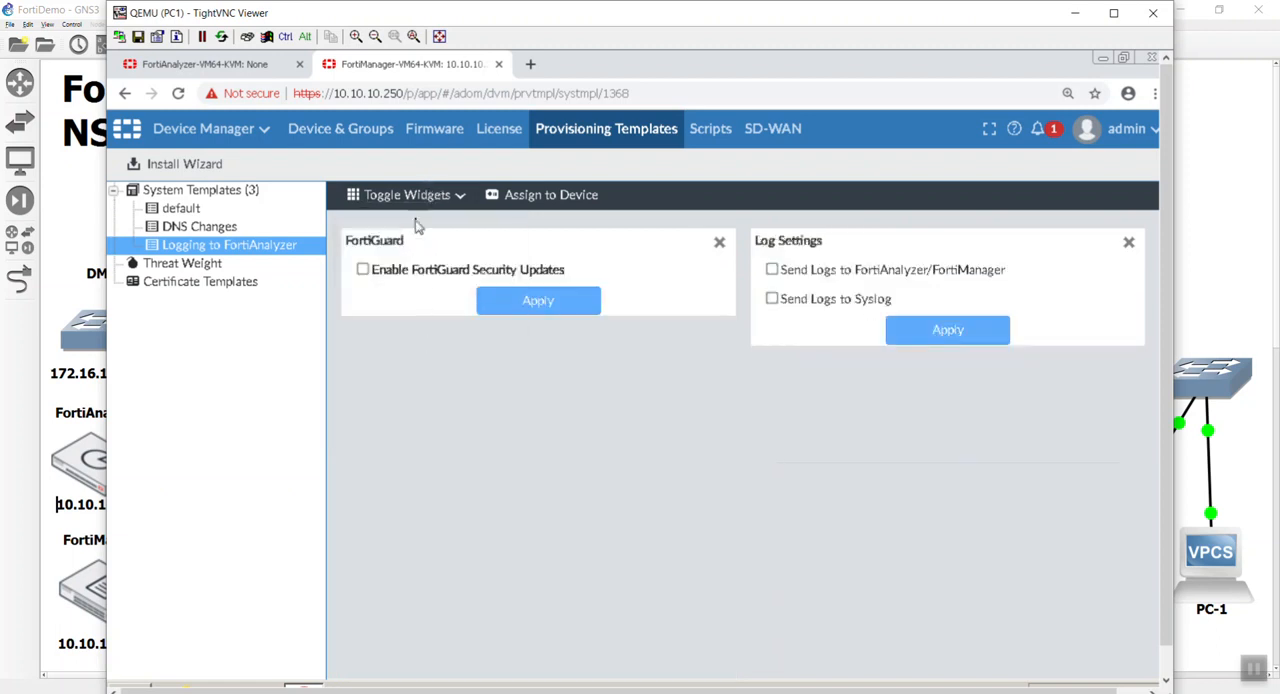
{"action": "left_click", "coordinate": [420, 195]}
{"action": "left_click", "coordinate": [406, 364]}
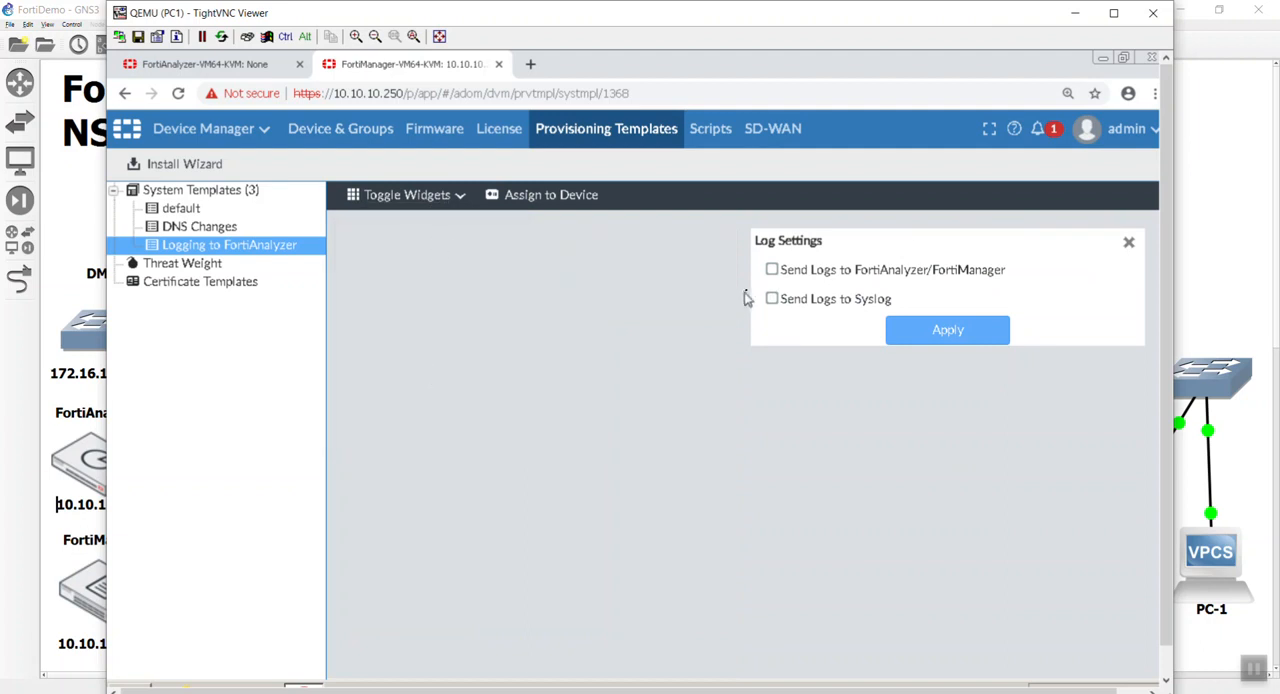
Set the template's log settings to send logs to FortiAnalyzer at the specified IP address 10.10.10.240 with real-time upload.
{"action": "left_click", "coordinate": [910, 279]}
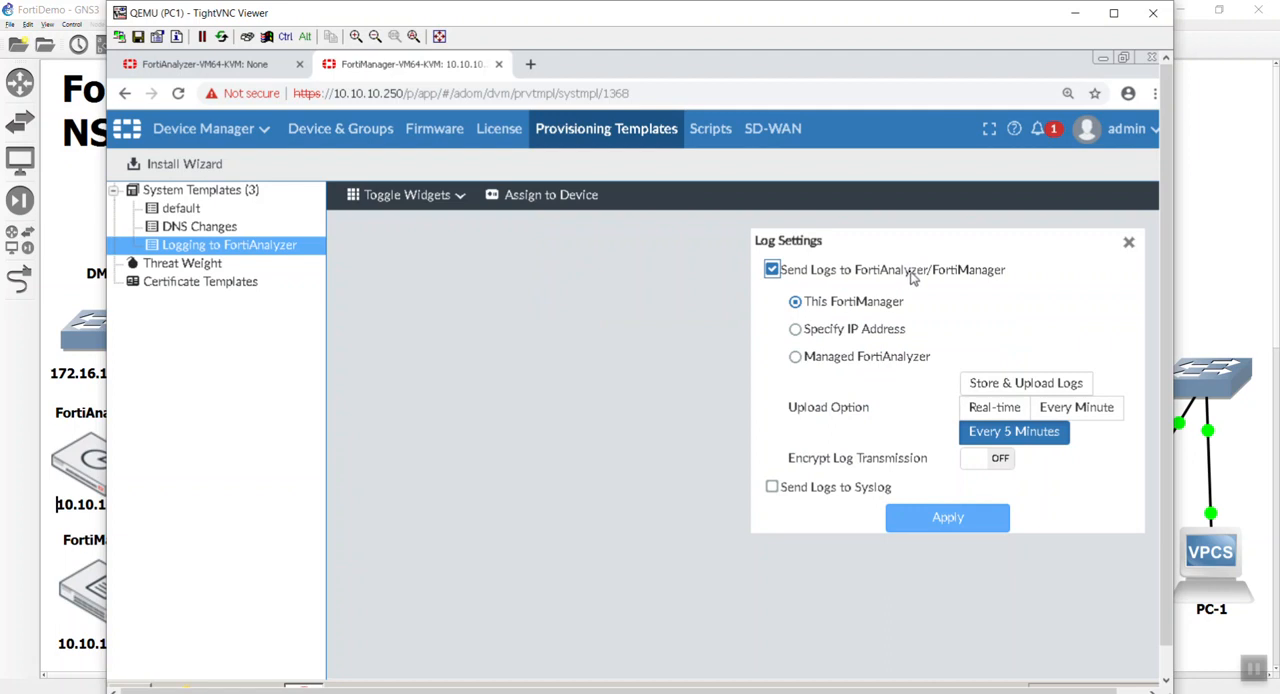
{"action": "left_click", "coordinate": [877, 343]}
{"action": "triple_click", "coordinate": [1069, 334]}
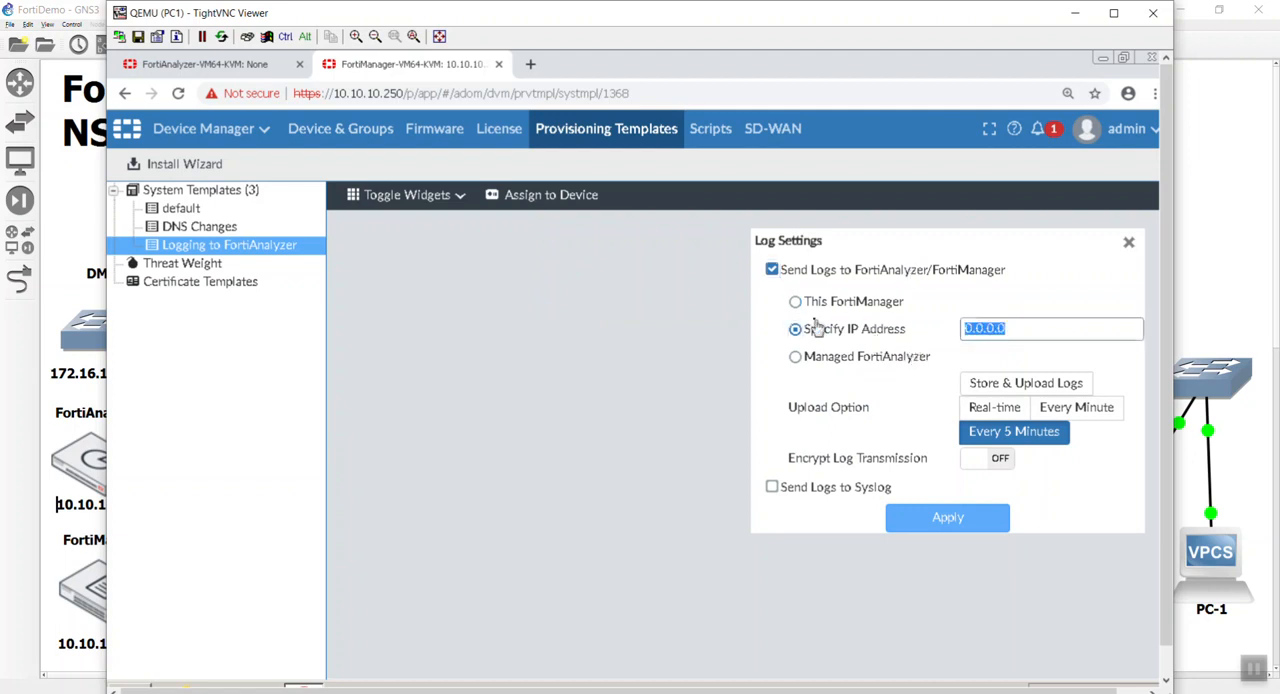
{"action": "type", "text": "1"}
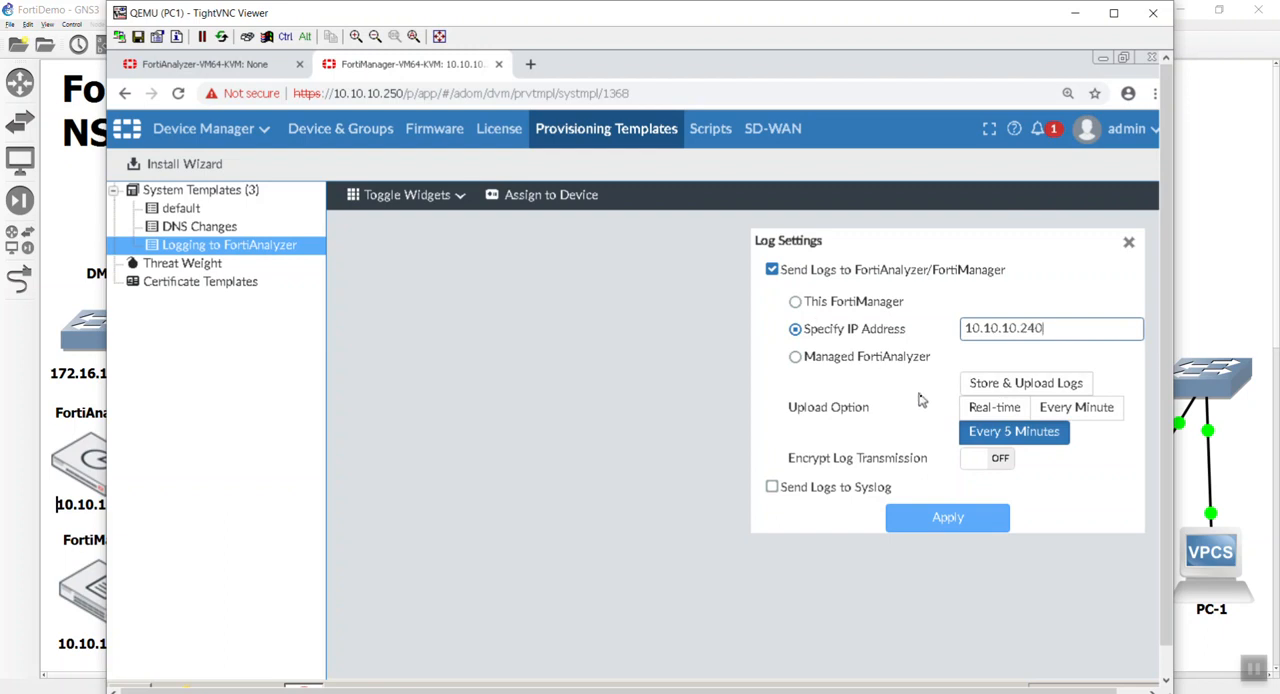
{"action": "left_click", "coordinate": [979, 408]}
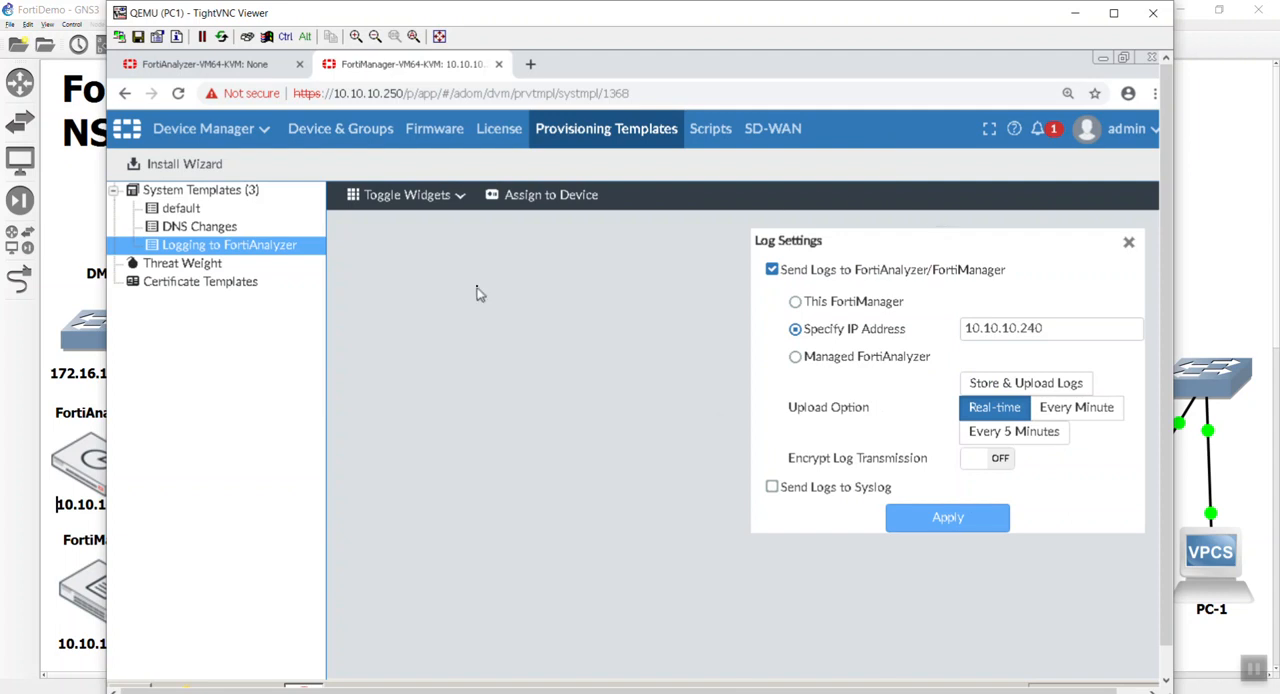
Assign the "Logging to FortiAnalyzer" template to the Local-FortiGate device.
{"action": "left_click", "coordinate": [522, 196]}
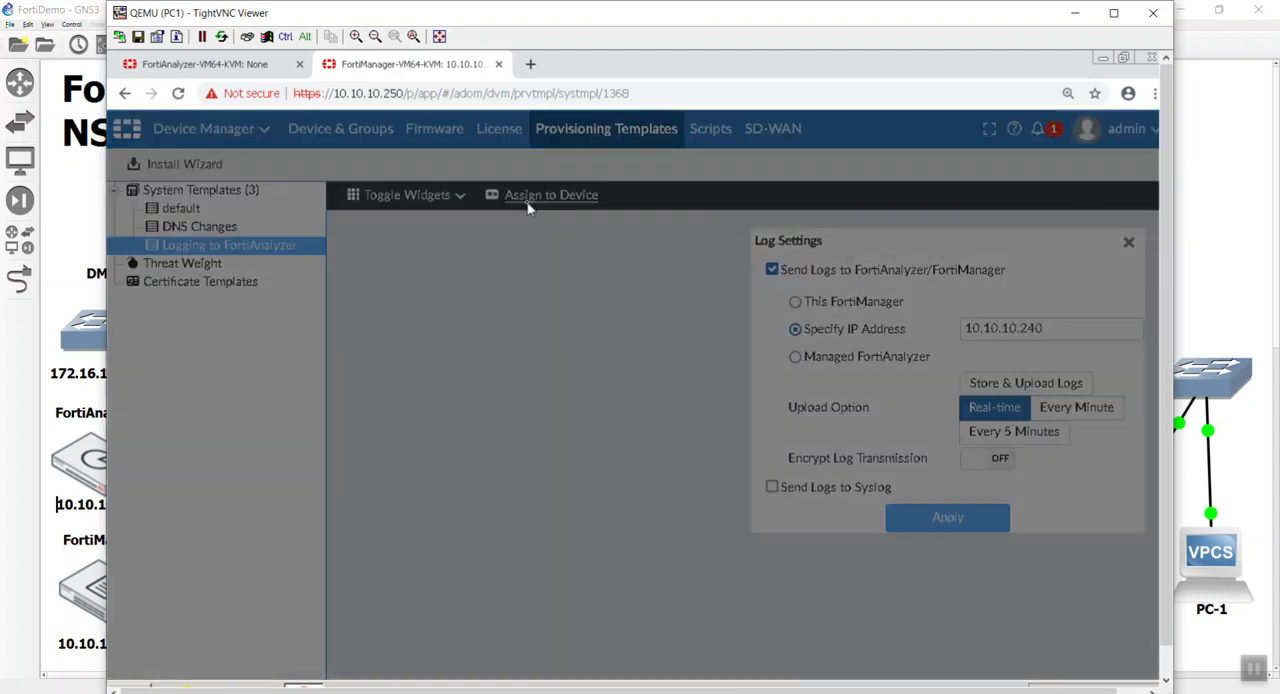
{"action": "left_click", "coordinate": [393, 340]}
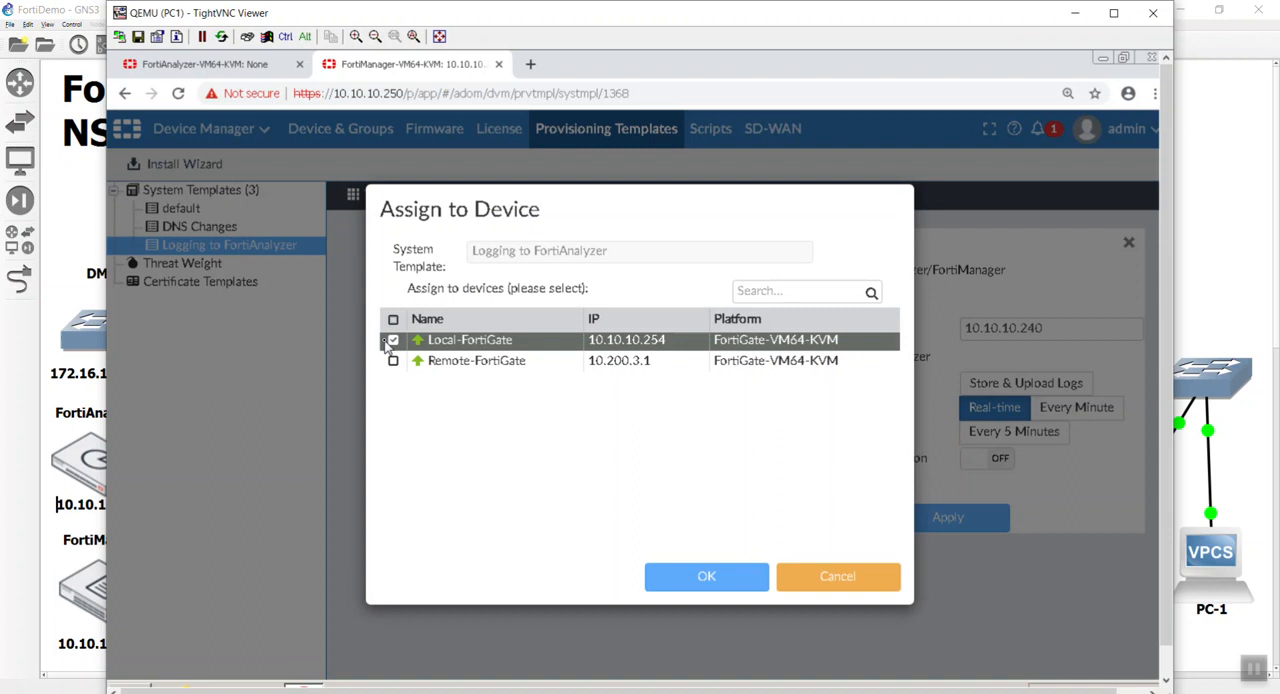
{"action": "left_click", "coordinate": [675, 580]}
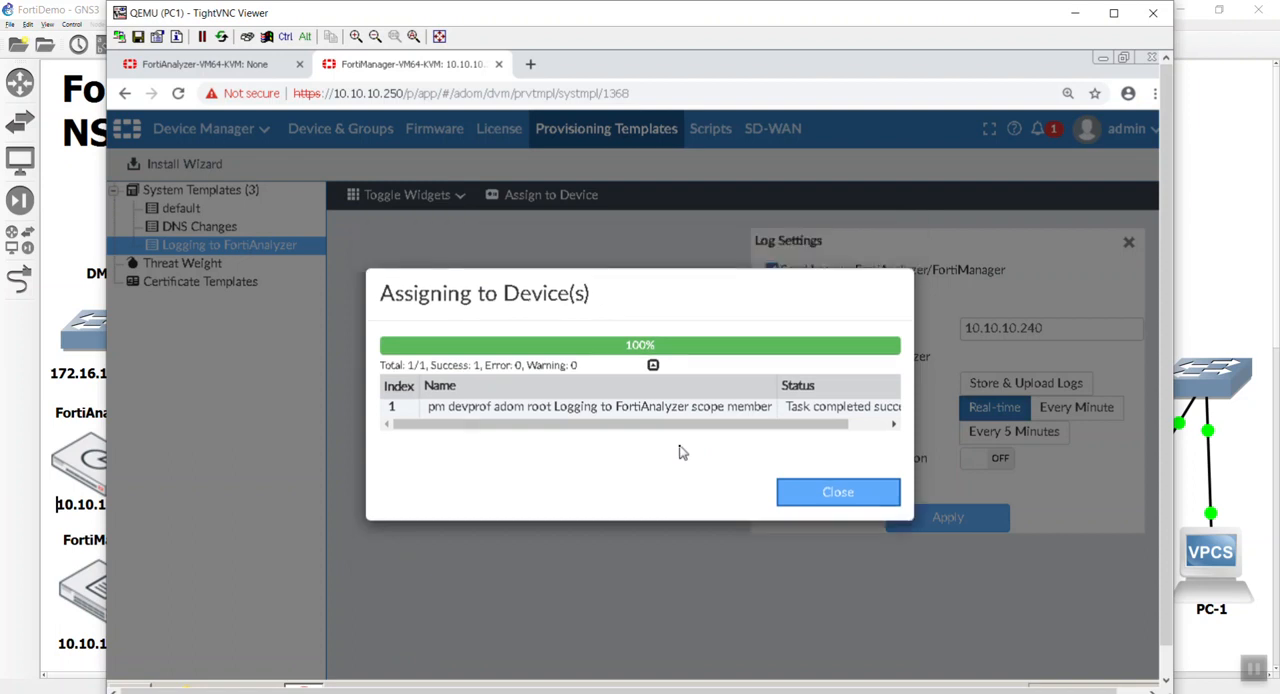
{"action": "left_click", "coordinate": [829, 494]}
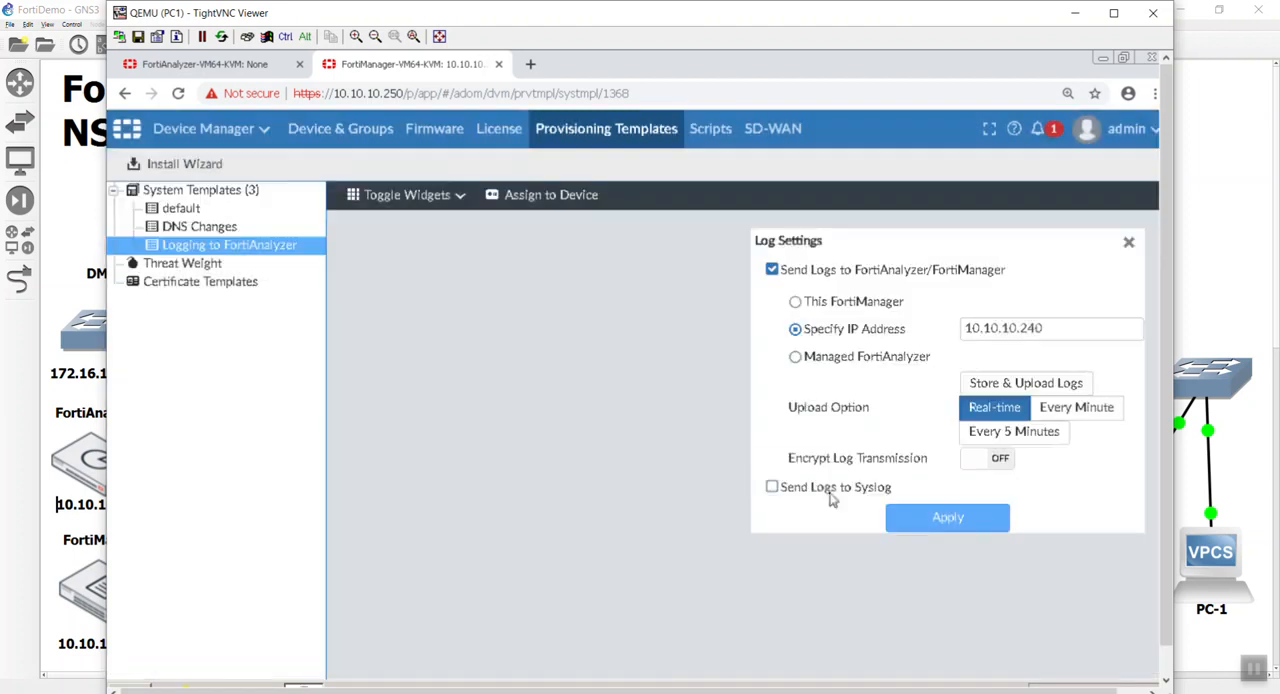
Return to the managed device list and install only the device settings on Local-FortiGate with the Install Wizard.
{"action": "left_click", "coordinate": [262, 130]}
{"action": "left_click", "coordinate": [253, 247]}
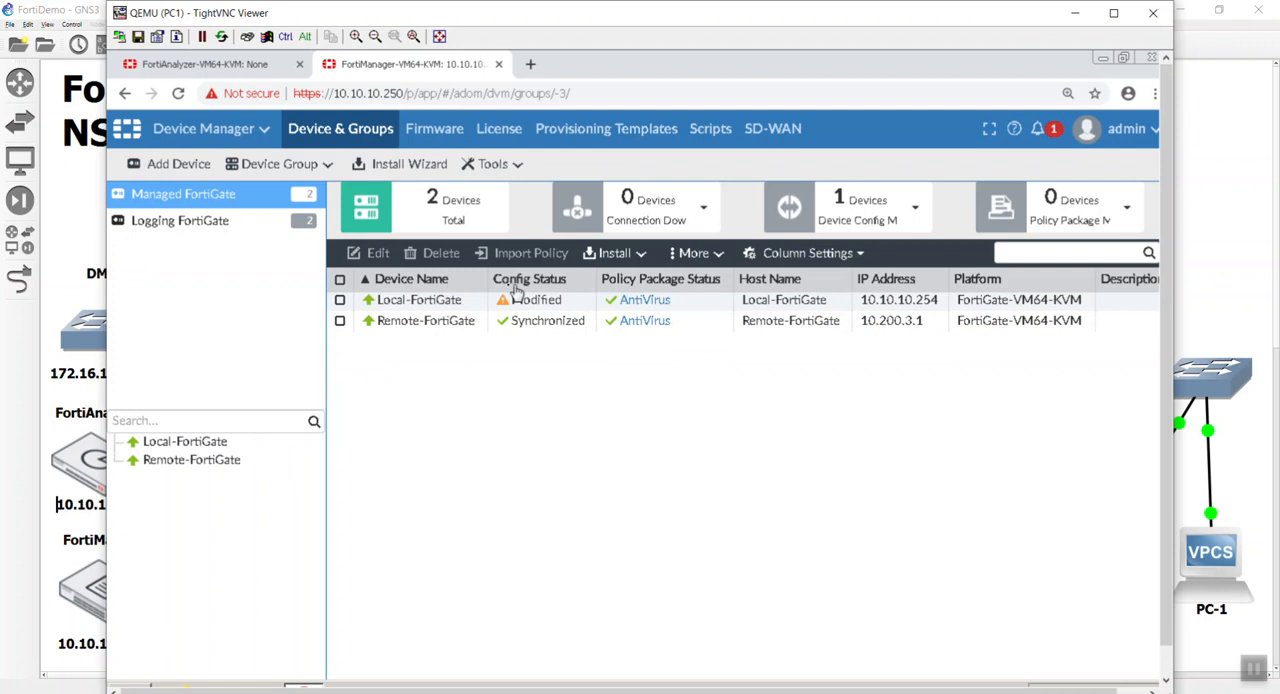
{"action": "left_click", "coordinate": [341, 302]}
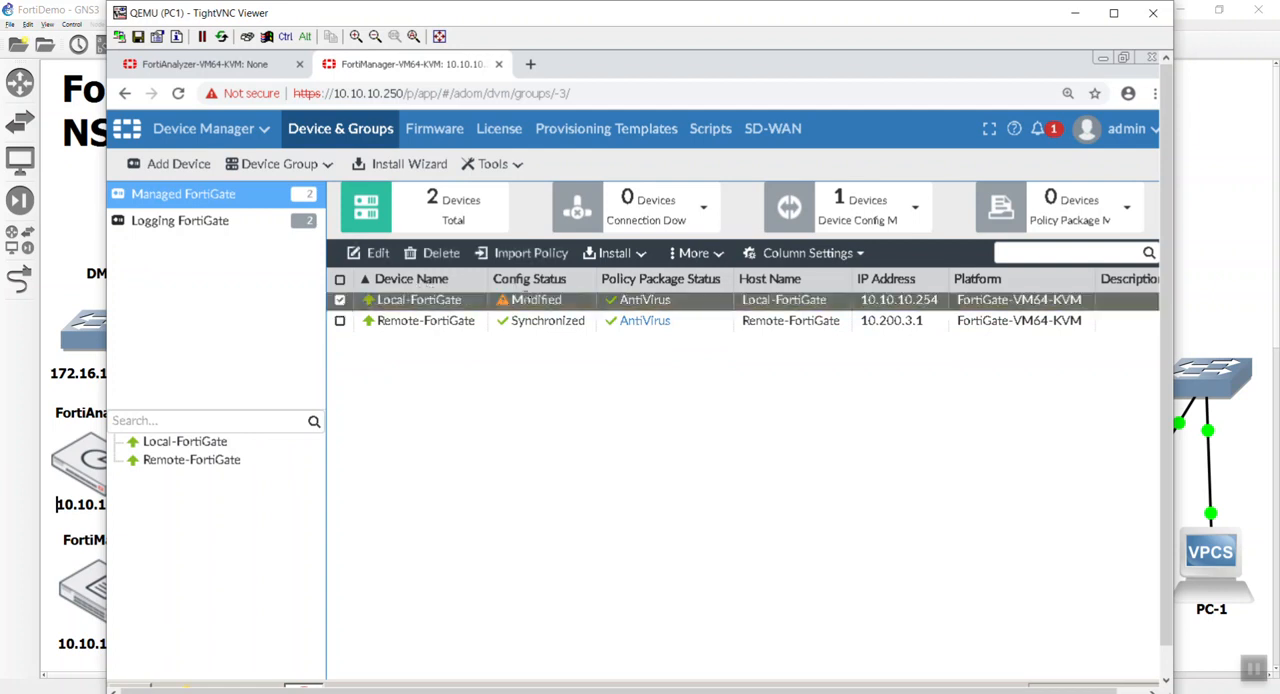
{"action": "left_click", "coordinate": [592, 256]}
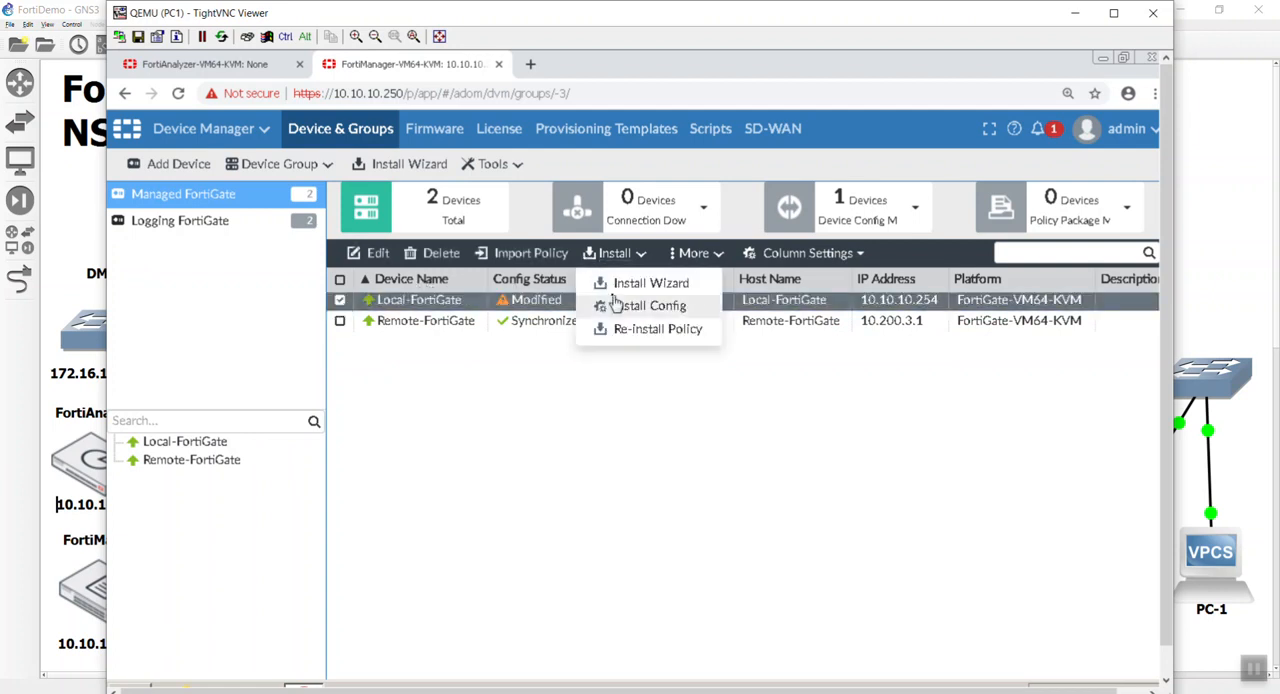
{"action": "left_click", "coordinate": [612, 287]}
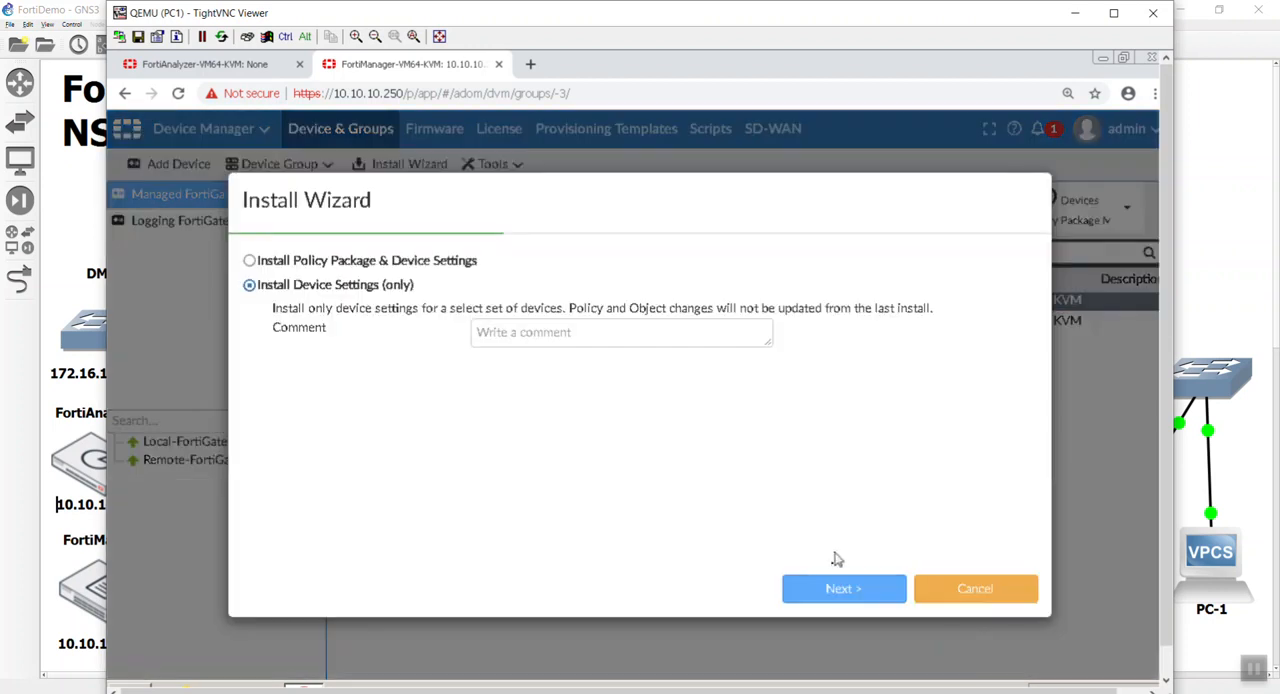
{"action": "left_click", "coordinate": [833, 590]}
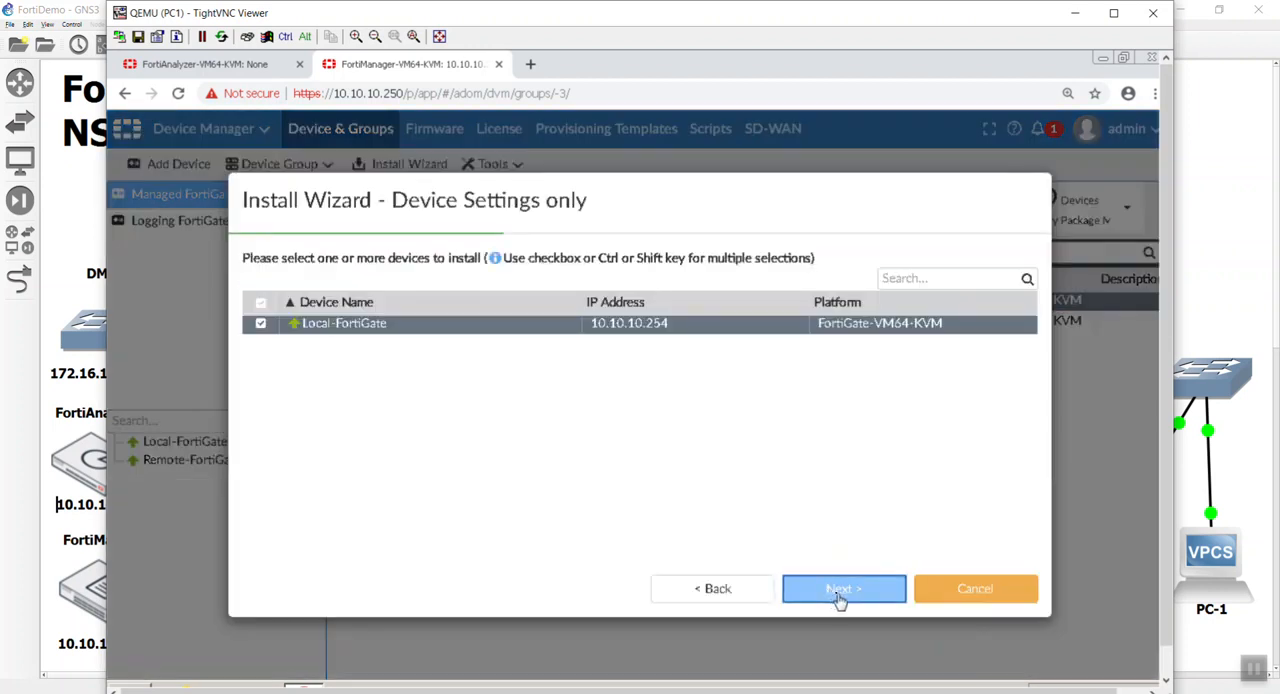
{"action": "left_click", "coordinate": [838, 592]}
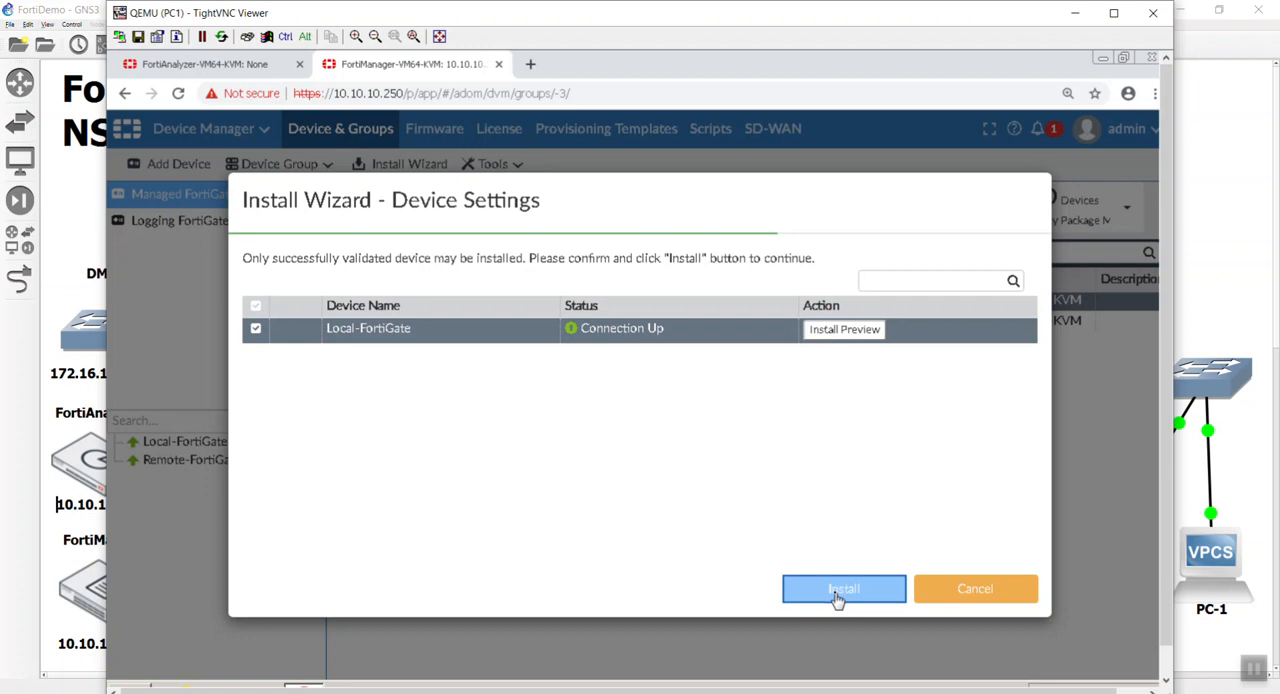
{"action": "left_click", "coordinate": [838, 592]}
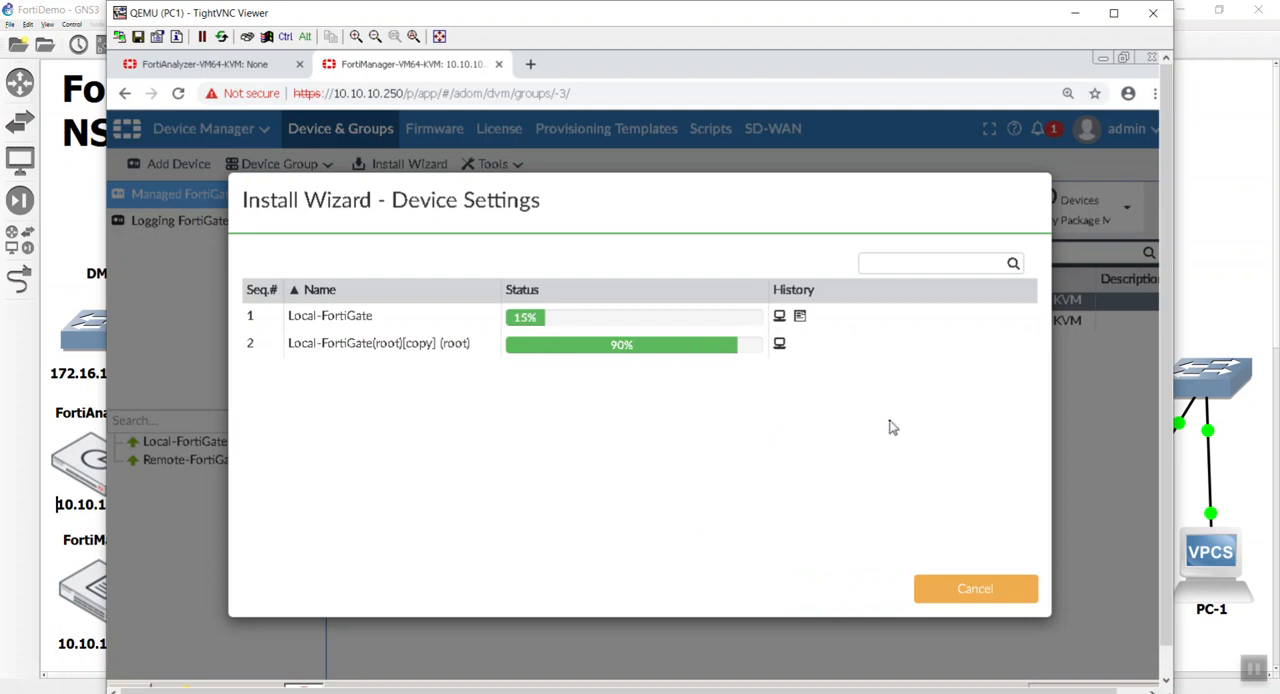
Review the install log for Local-FortiGate and finish the Install Wizard.
{"action": "left_click", "coordinate": [800, 318]}
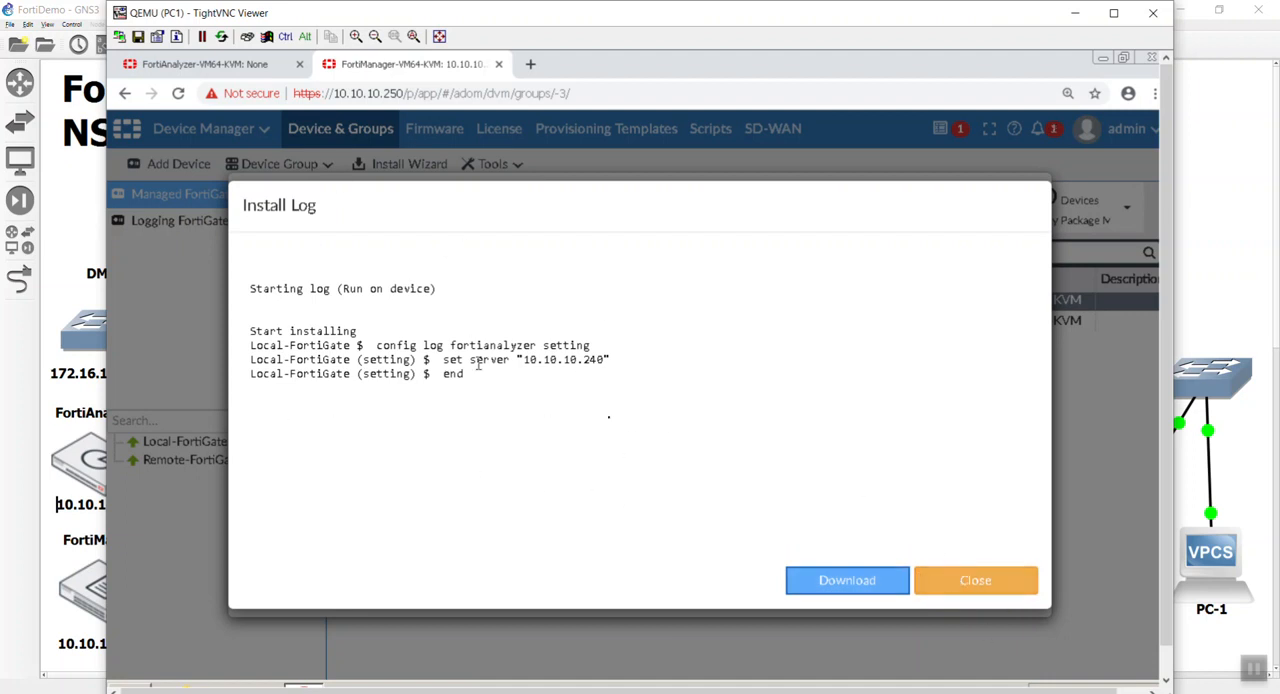
{"action": "left_click", "coordinate": [935, 590]}
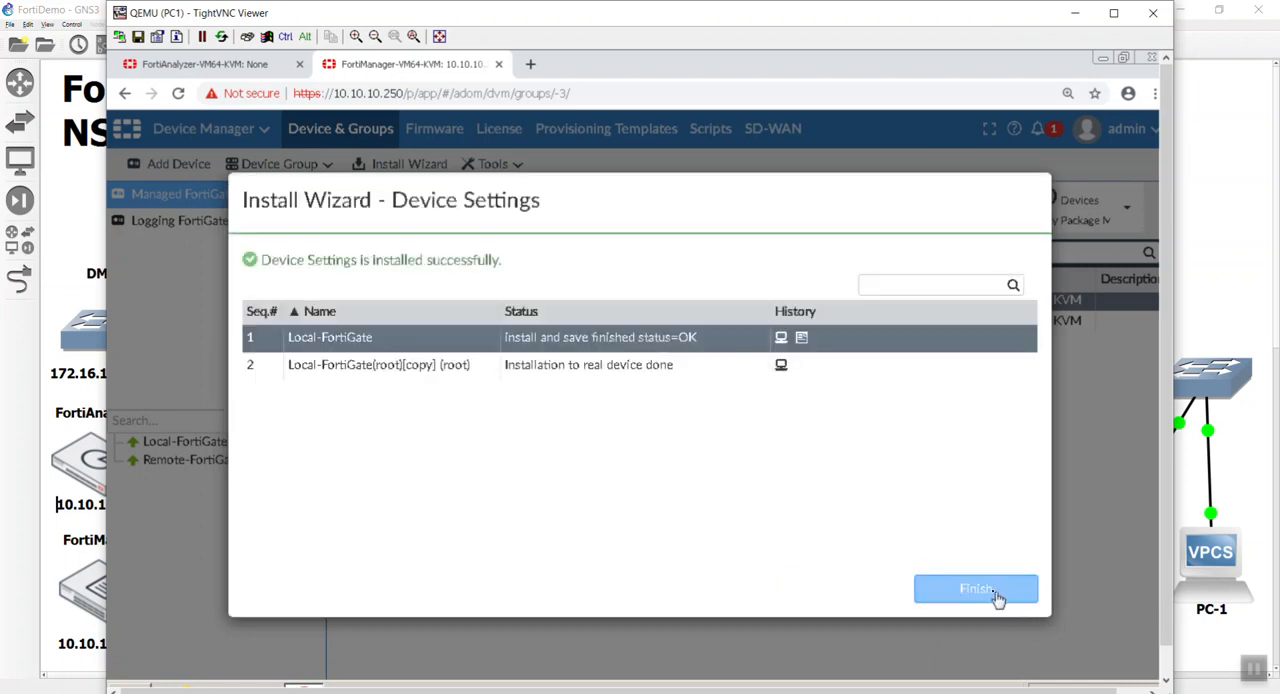
{"action": "left_click", "coordinate": [1003, 594]}
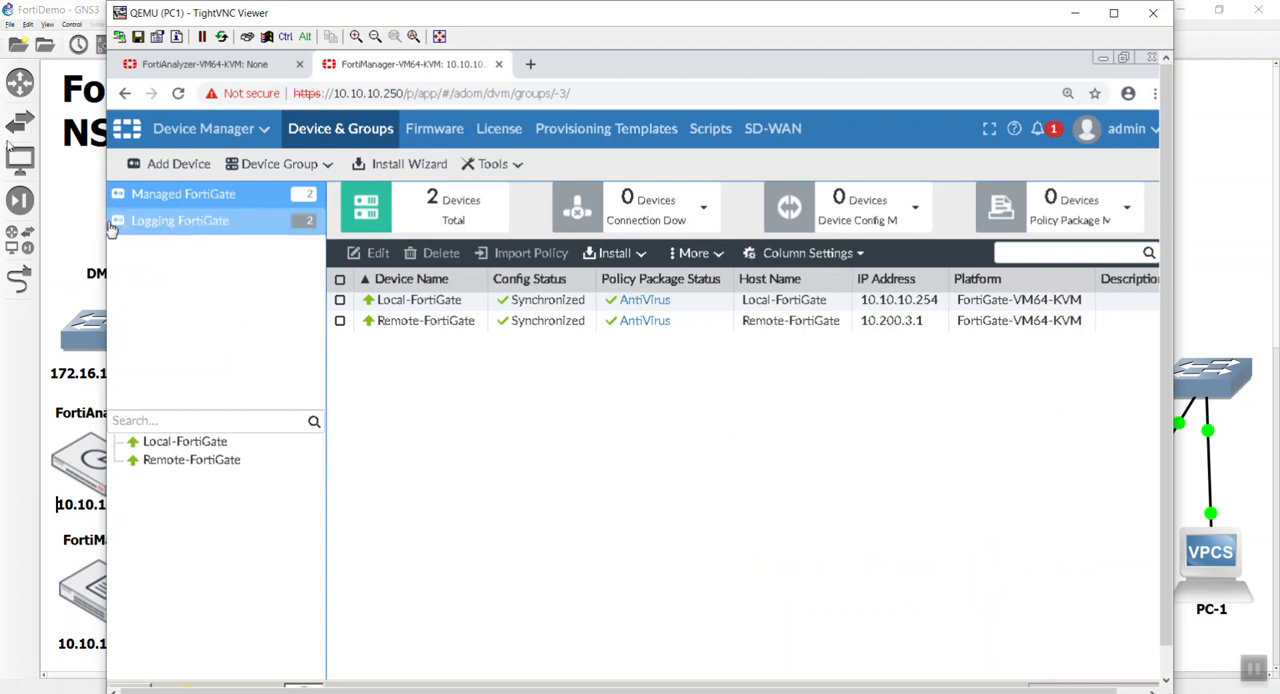
Switch to the FortiAnalyzer page and log in as admin with the account password.
{"action": "left_click", "coordinate": [208, 65]}
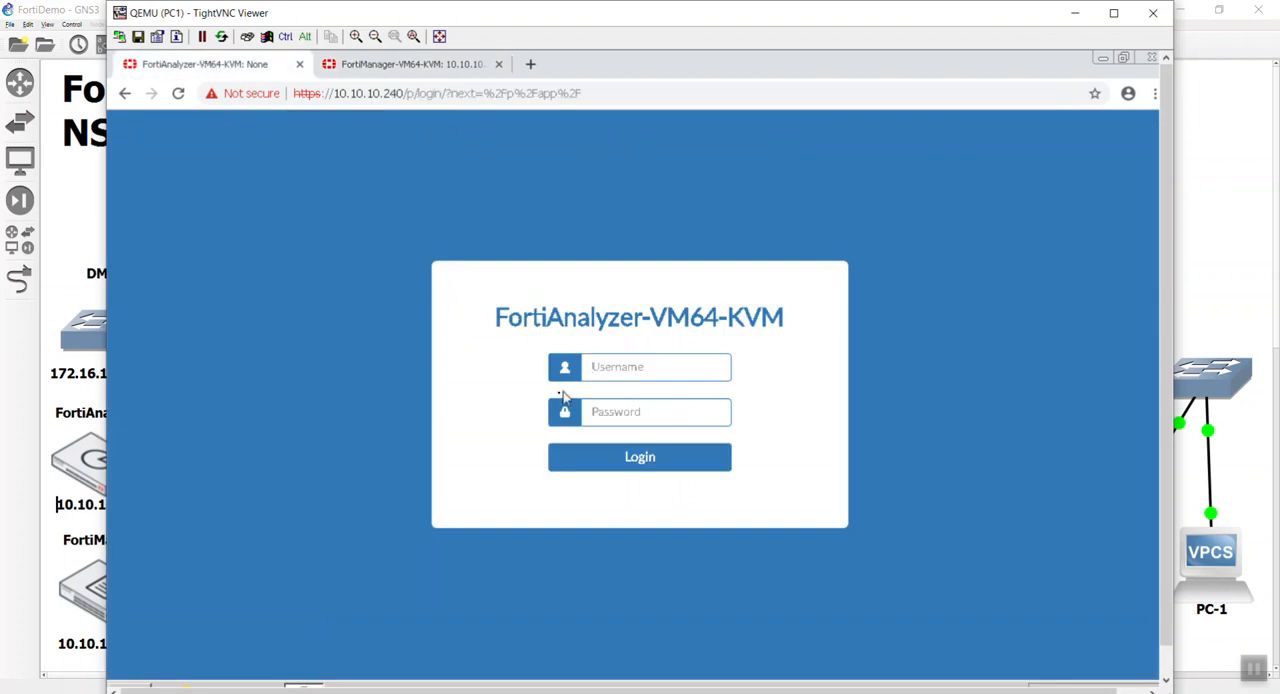
{"action": "type", "text": "admin"}
{"action": "key", "text": "Tab"}
{"action": "type", "text": "*********"}
{"action": "key", "text": "Return"}
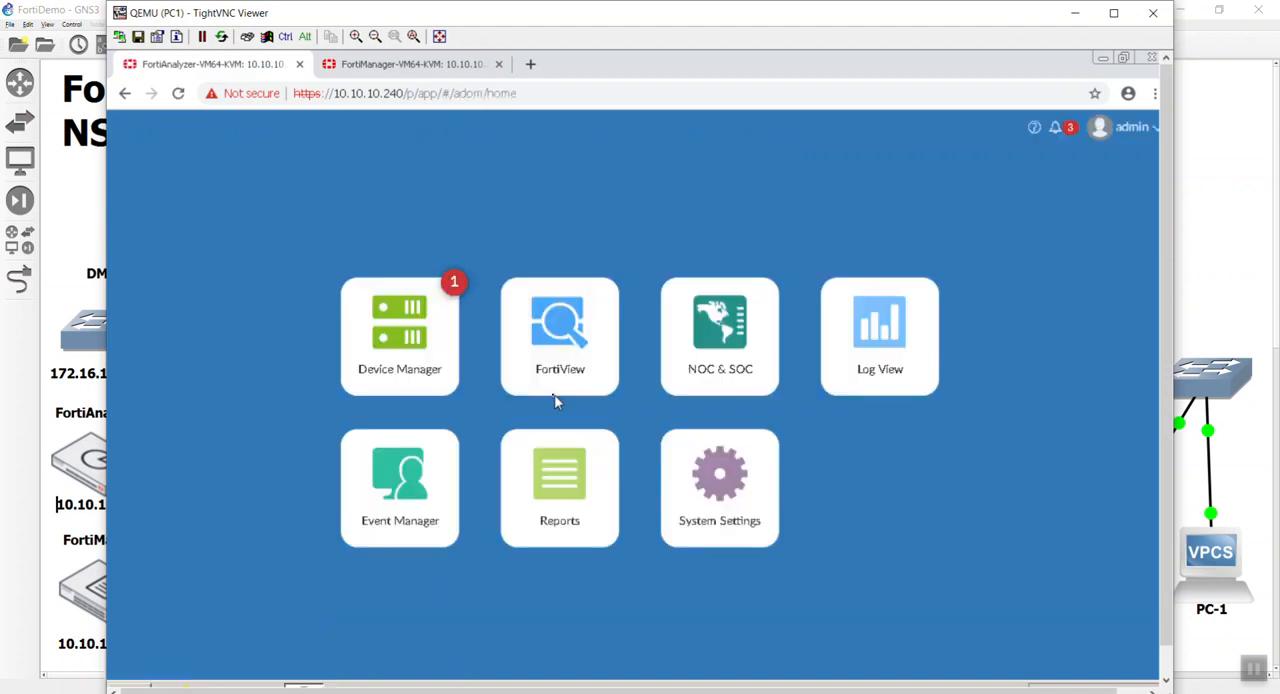
Add the unregistered Local-FortiGate to FortiAnalyzer's Device Manager, keeping the device name Local-FortiGate.
{"action": "left_click", "coordinate": [410, 350]}
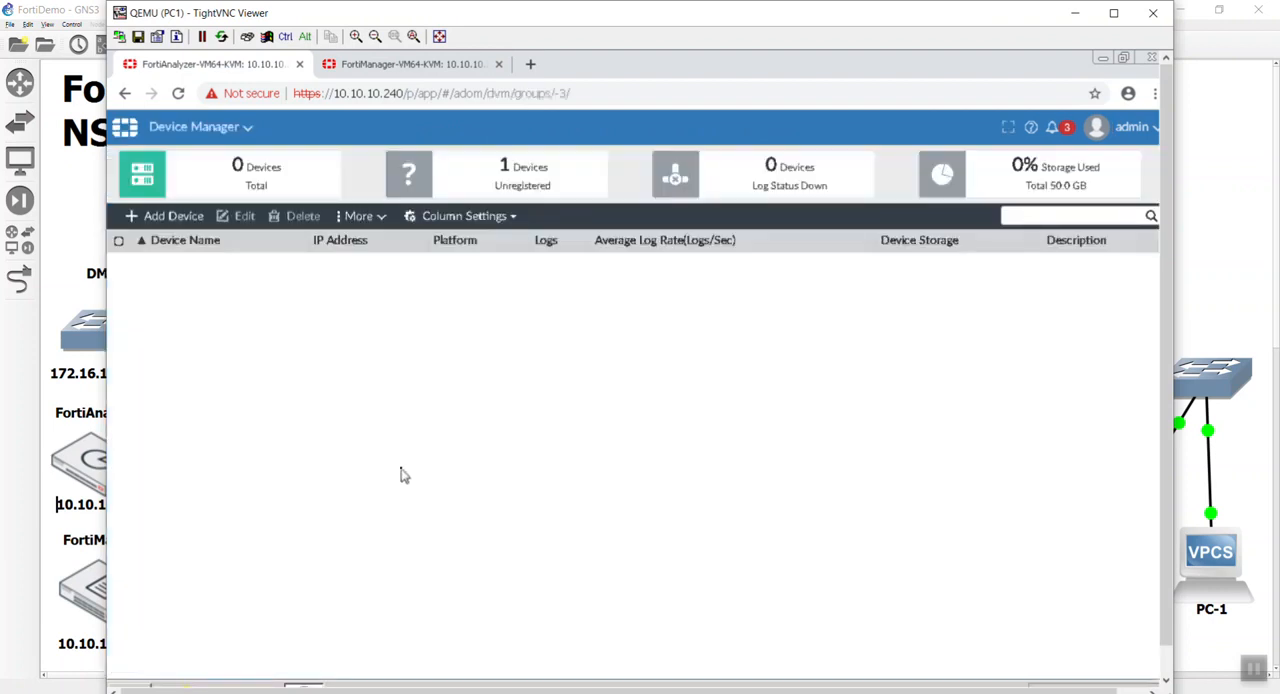
{"action": "left_click", "coordinate": [499, 197]}
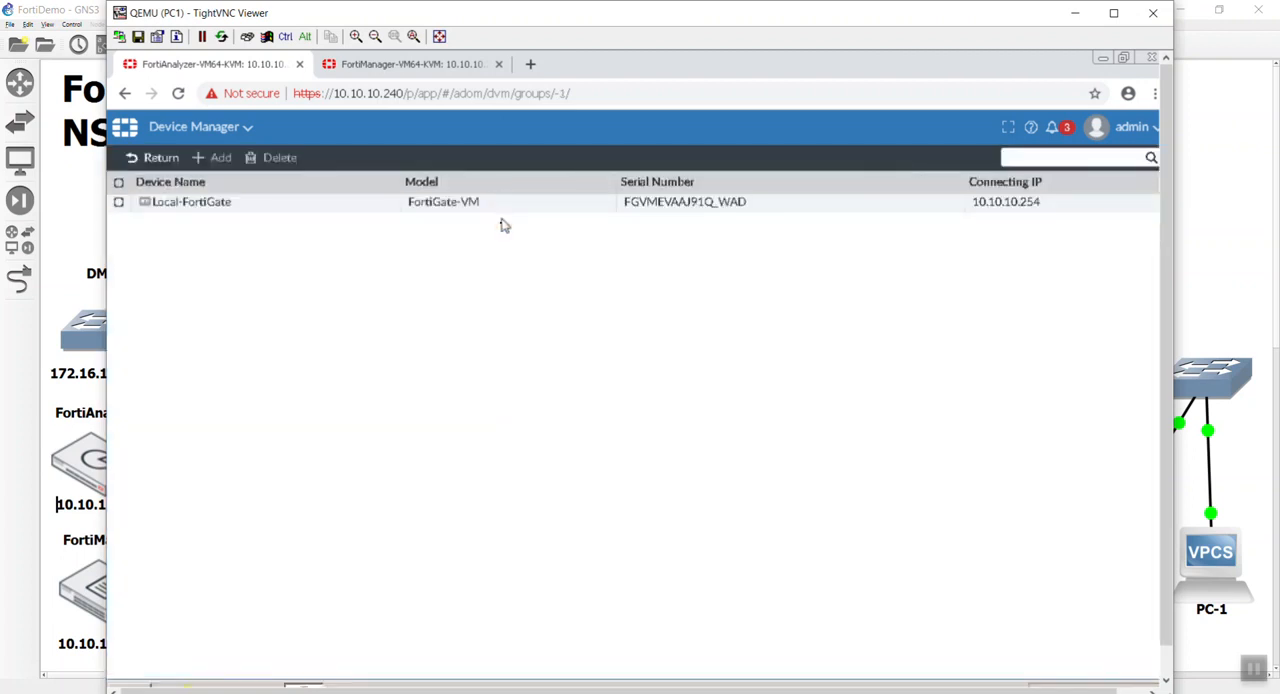
{"action": "left_click", "coordinate": [499, 208]}
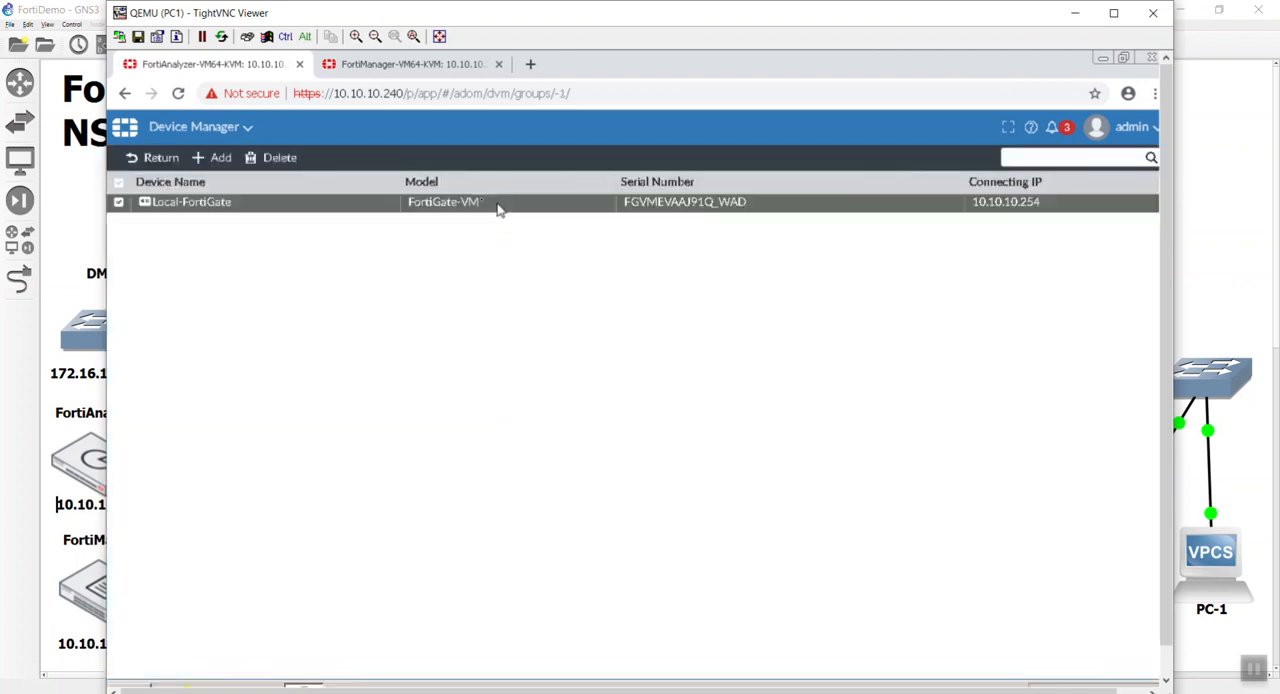
{"action": "left_click", "coordinate": [218, 160]}
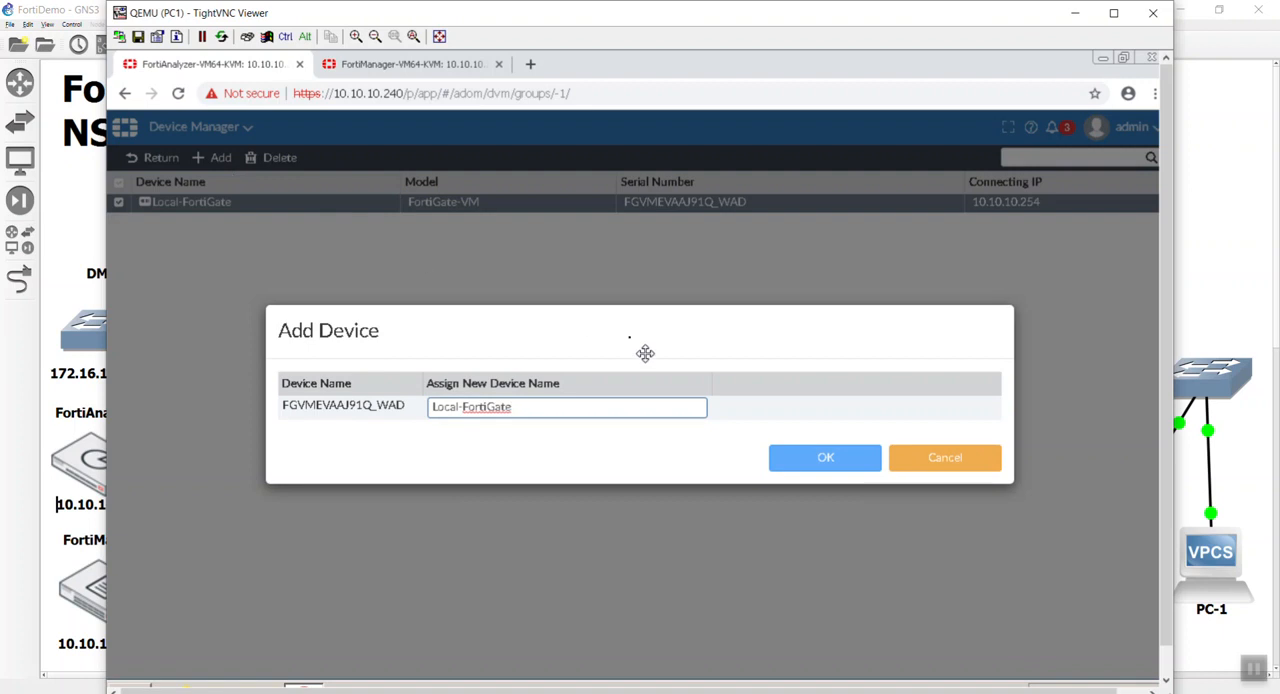
{"action": "left_click", "coordinate": [829, 457]}
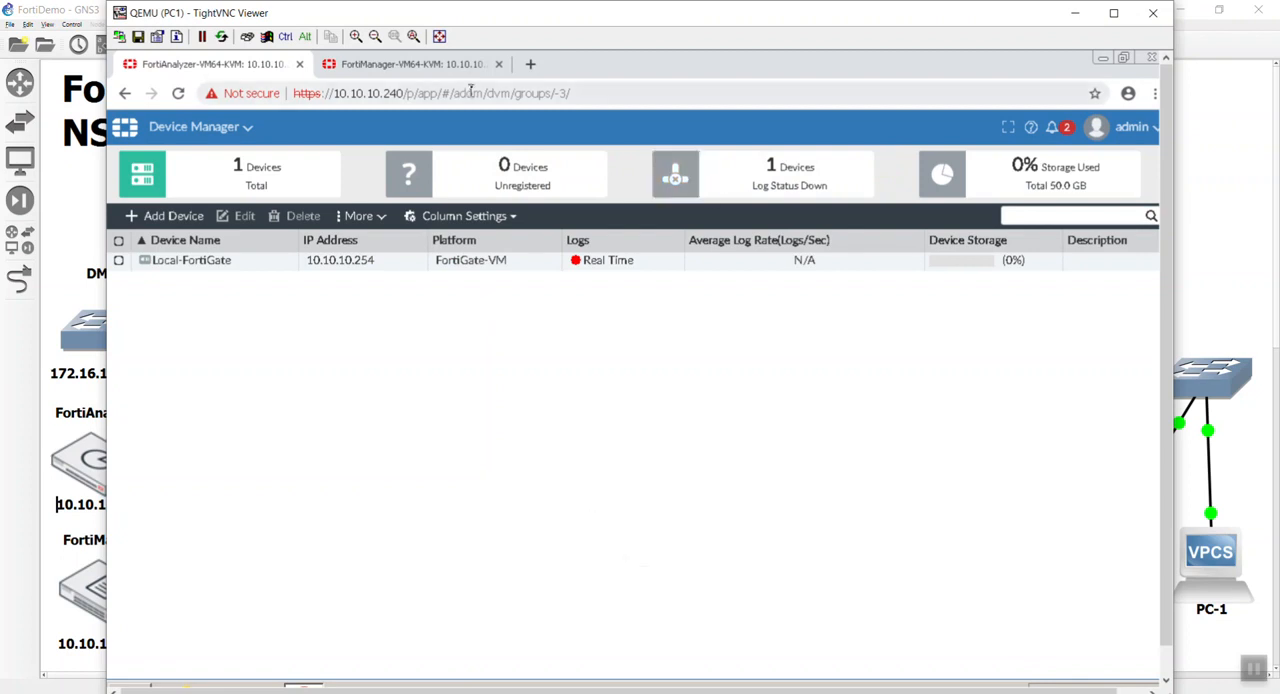
Open the EICAR website in a new browser tab and go to its anti-malware test file page.
{"action": "left_click", "coordinate": [529, 64]}
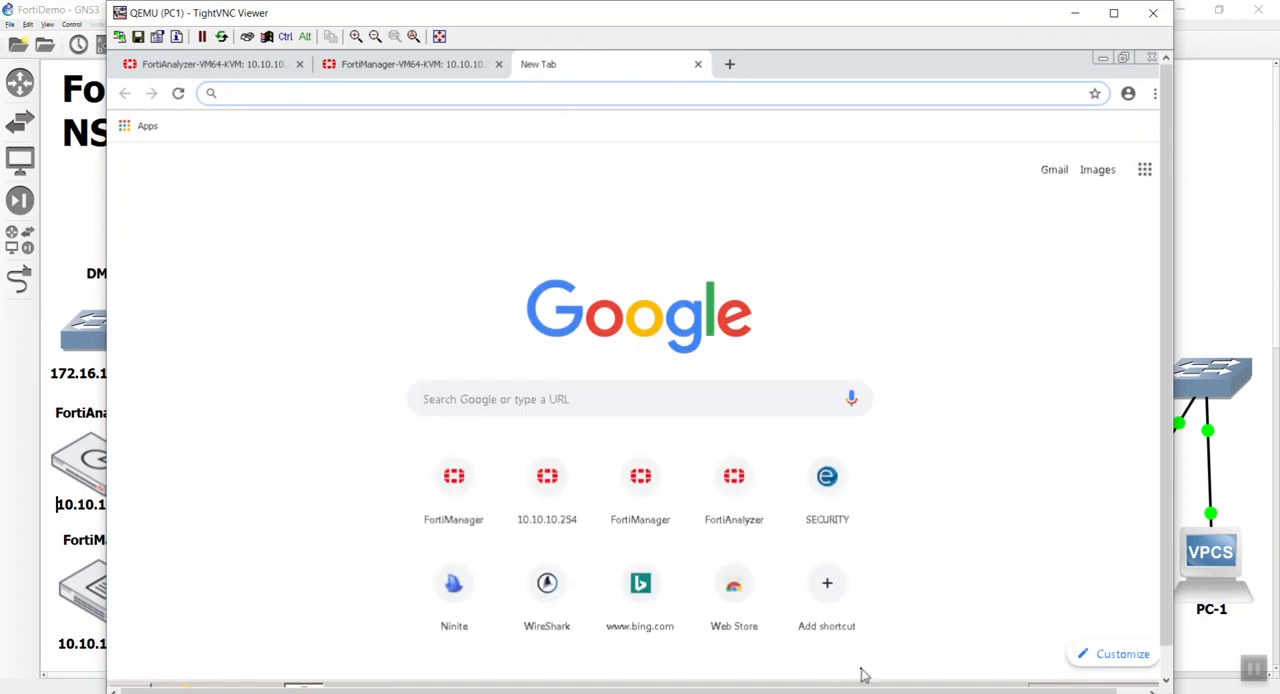
{"action": "left_click", "coordinate": [838, 530]}
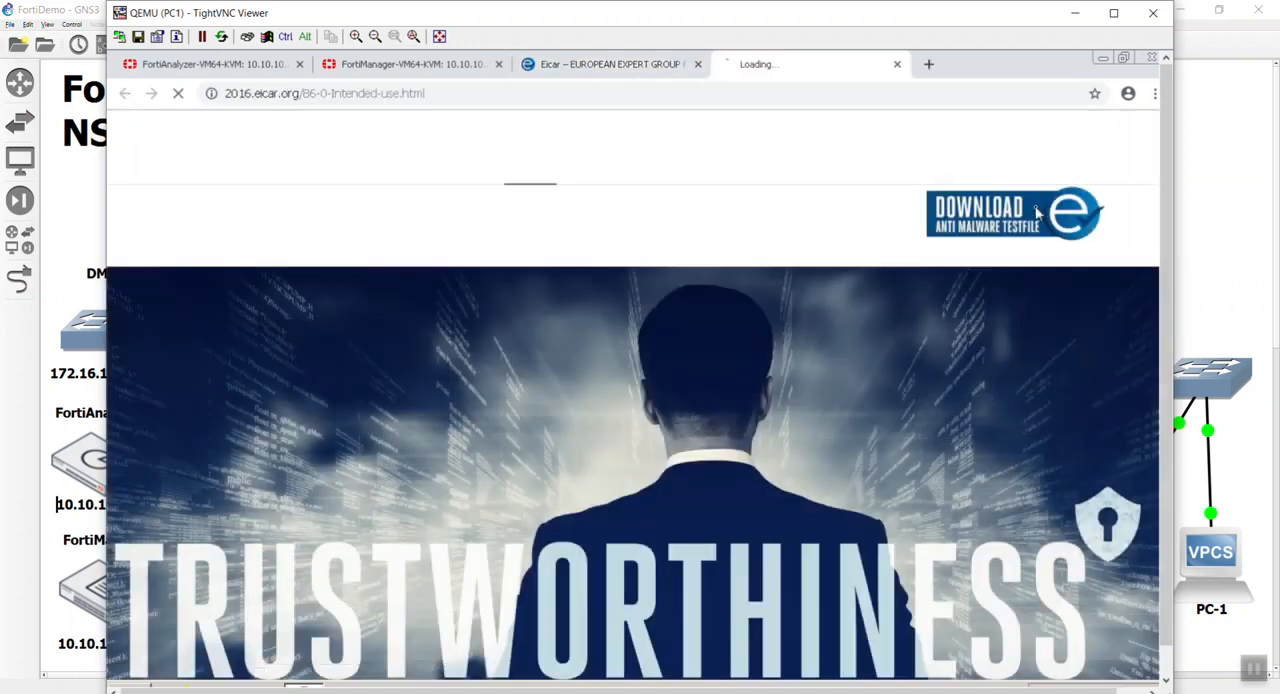
{"action": "left_click", "coordinate": [1107, 218]}
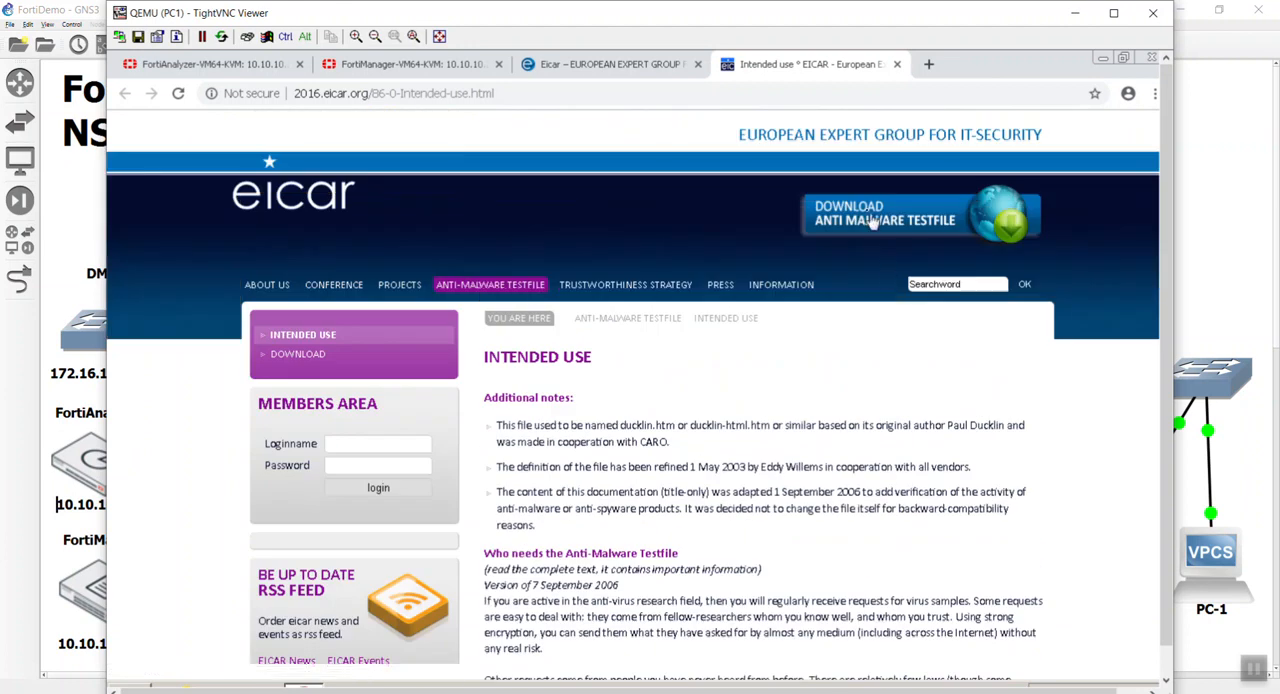
{"action": "left_click", "coordinate": [868, 220]}
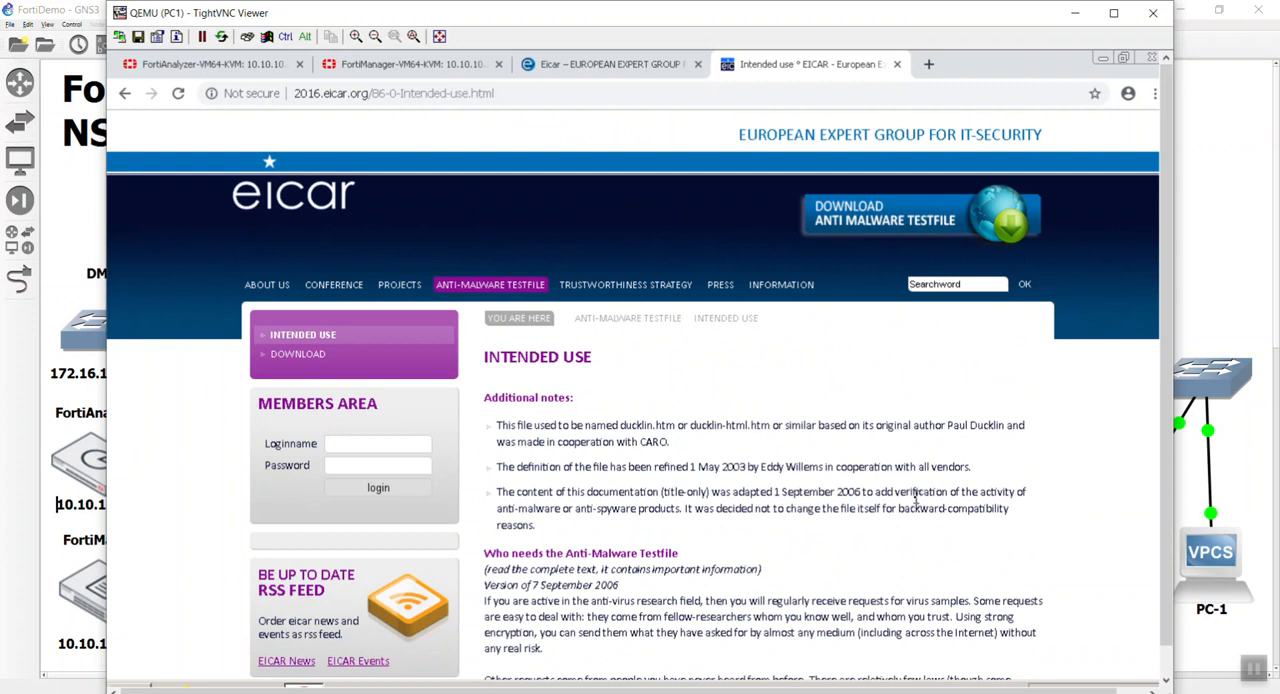
Go to EICAR's download page and try to download eicar.com.txt over standard HTTP.
{"action": "scroll", "coordinate": [930, 464], "scroll_direction": "down", "scroll_amount": 12}
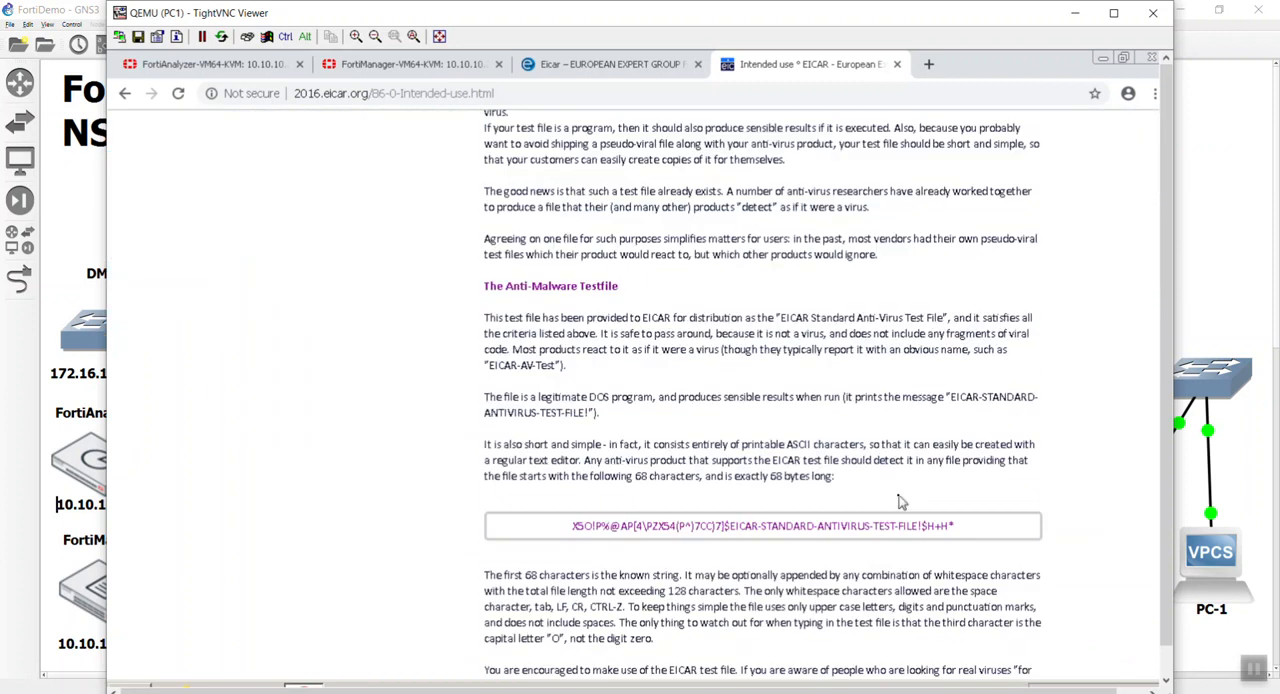
{"action": "scroll", "coordinate": [898, 502], "scroll_direction": "up", "scroll_amount": 12}
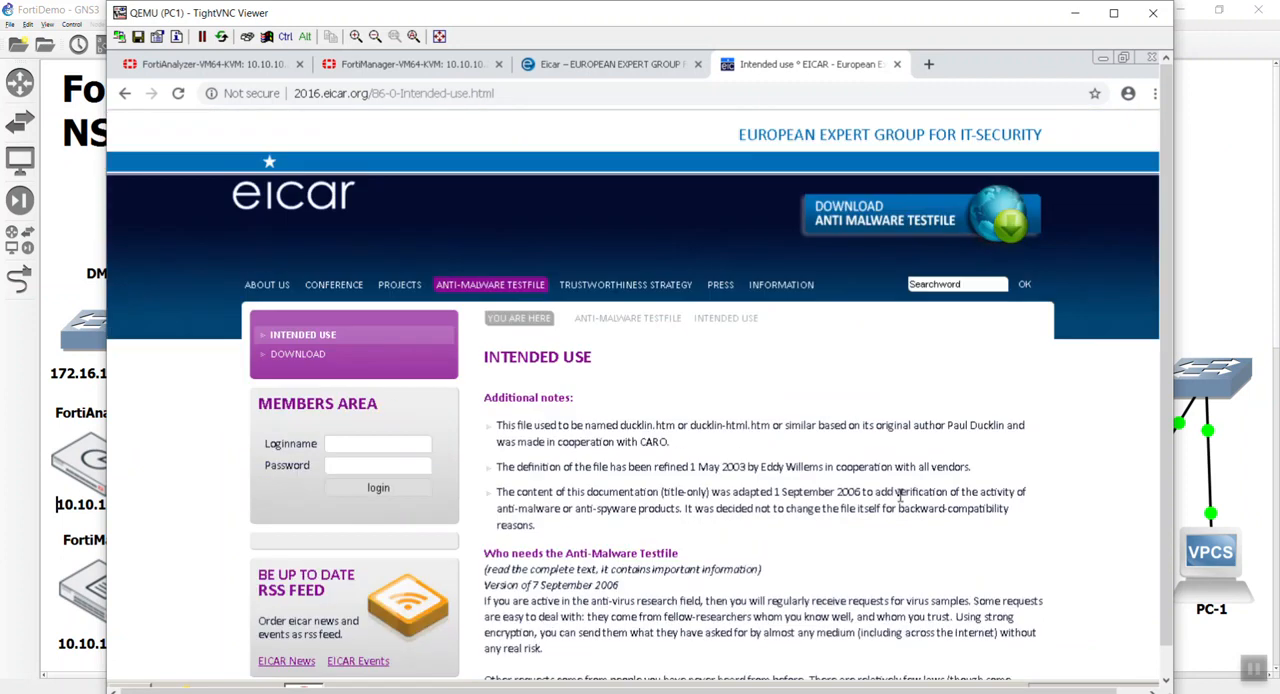
{"action": "left_click", "coordinate": [298, 355]}
{"action": "scroll", "coordinate": [820, 520], "scroll_direction": "down", "scroll_amount": 5}
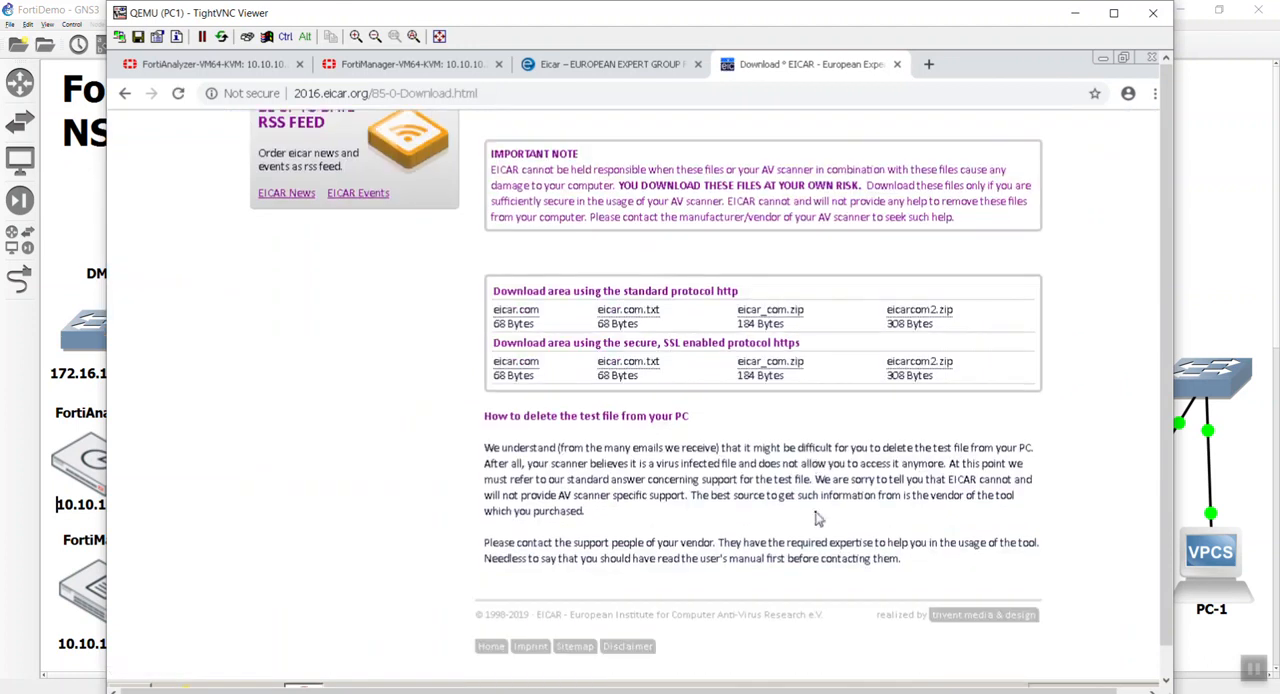
{"action": "scroll", "coordinate": [815, 518], "scroll_direction": "up", "scroll_amount": 1}
{"action": "left_click", "coordinate": [643, 398]}
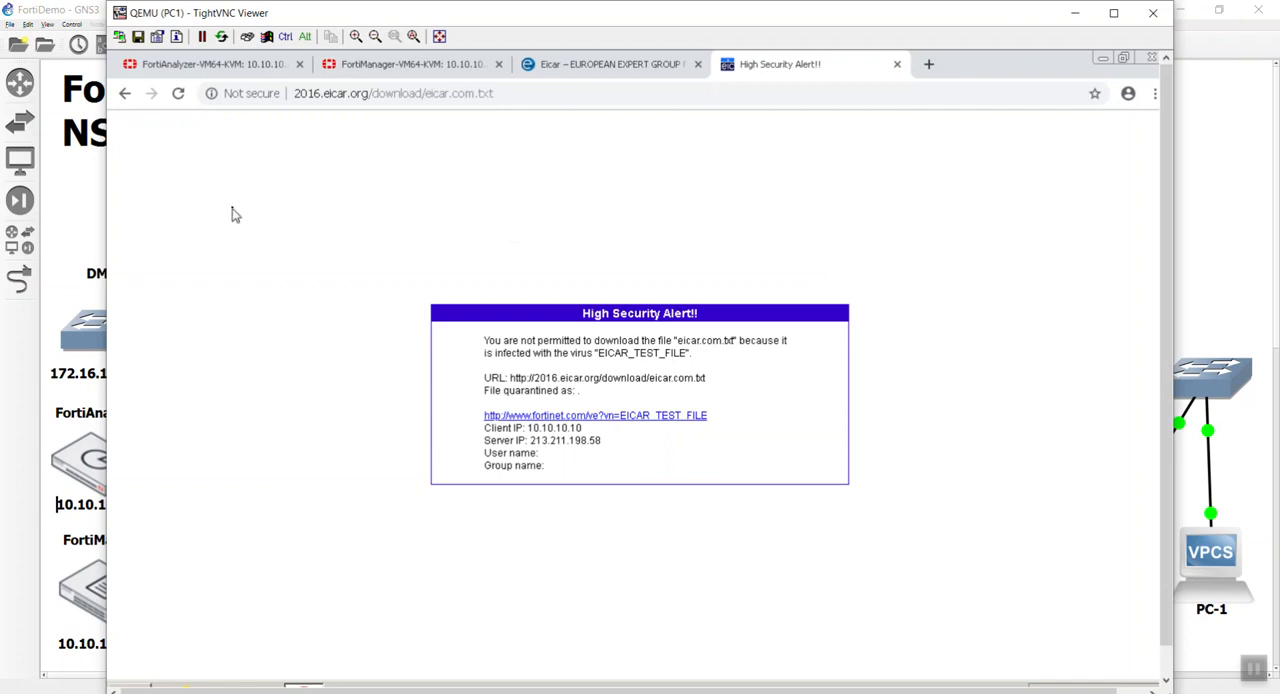
Return to FortiAnalyzer and refresh the device list to check Local-FortiGate's logging status.
{"action": "left_click", "coordinate": [229, 66]}
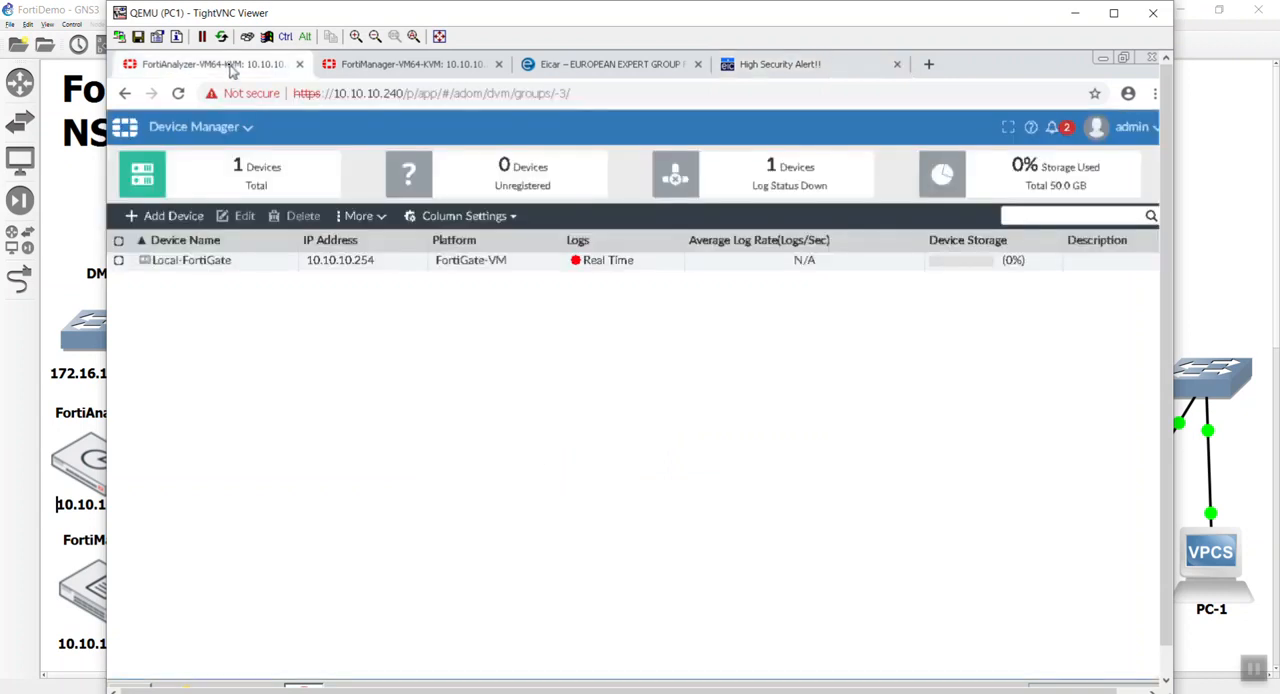
{"action": "key", "text": "F5"}
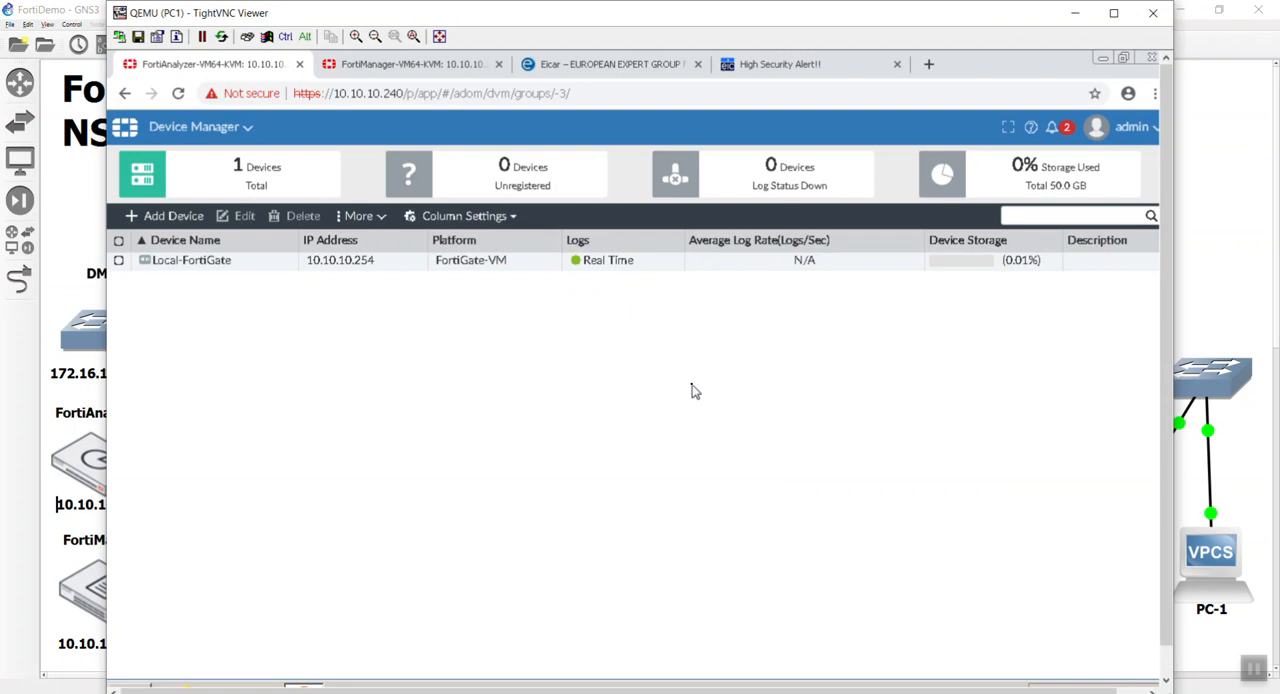
Check FortiView's summary for the last hour and open the traffic logs in Log View.
{"action": "left_click", "coordinate": [249, 136]}
{"action": "left_click", "coordinate": [301, 228]}
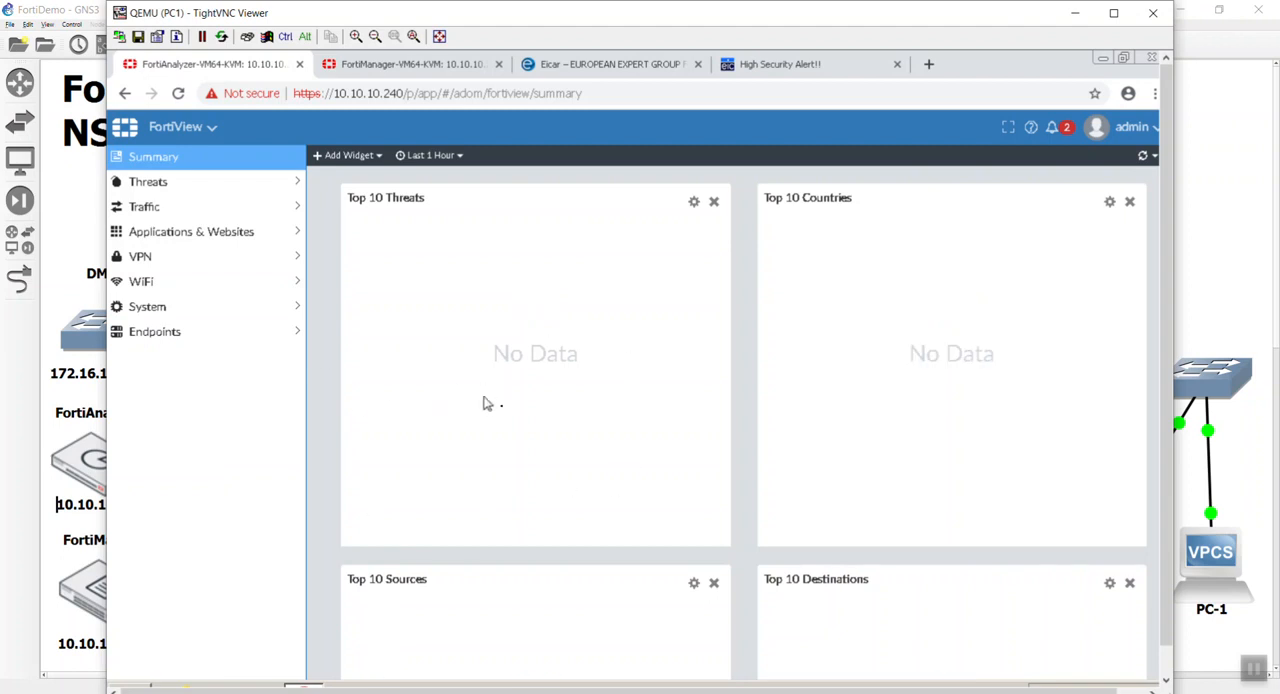
{"action": "left_click", "coordinate": [190, 132]}
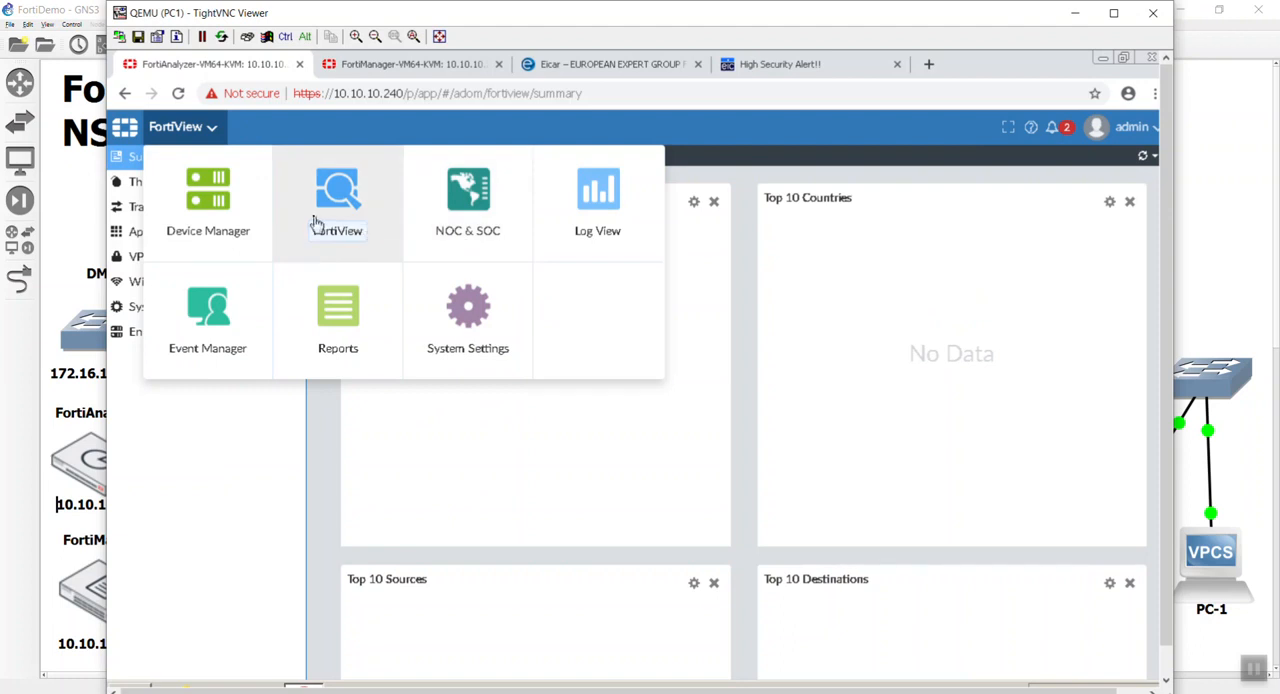
{"action": "left_click", "coordinate": [541, 232]}
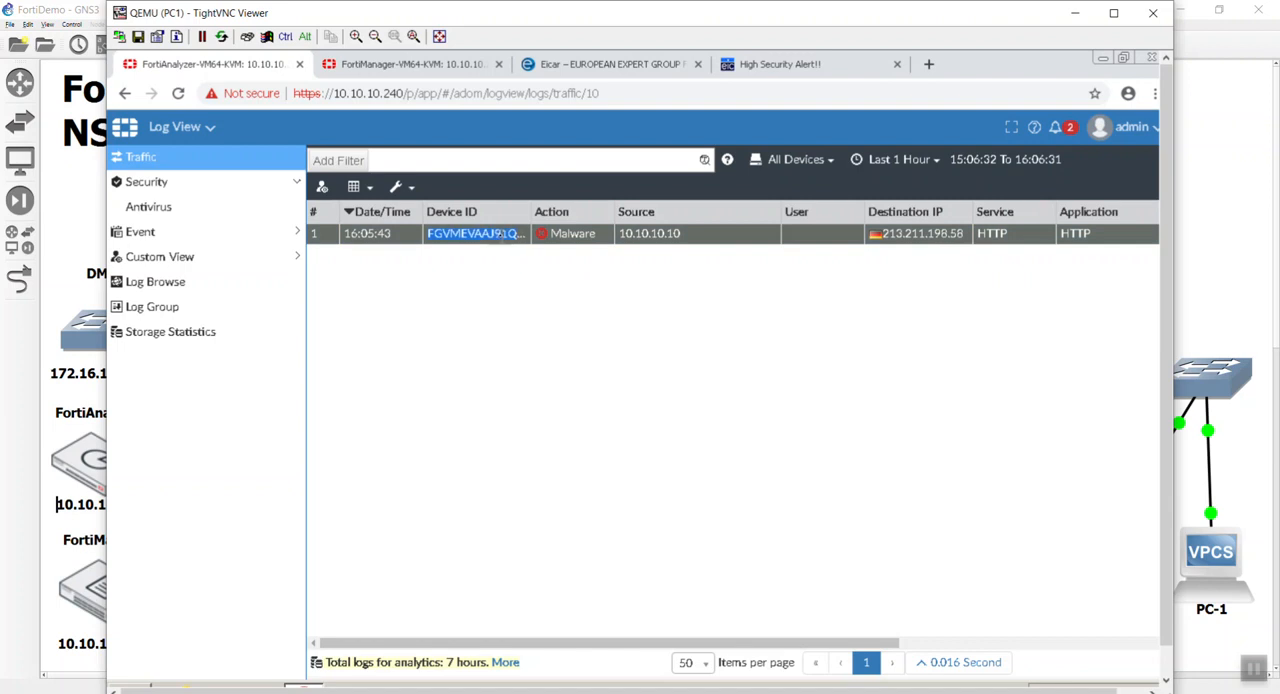
Examine the full details of the malware entry in the traffic log and close the details.
{"action": "double_click", "coordinate": [500, 234]}
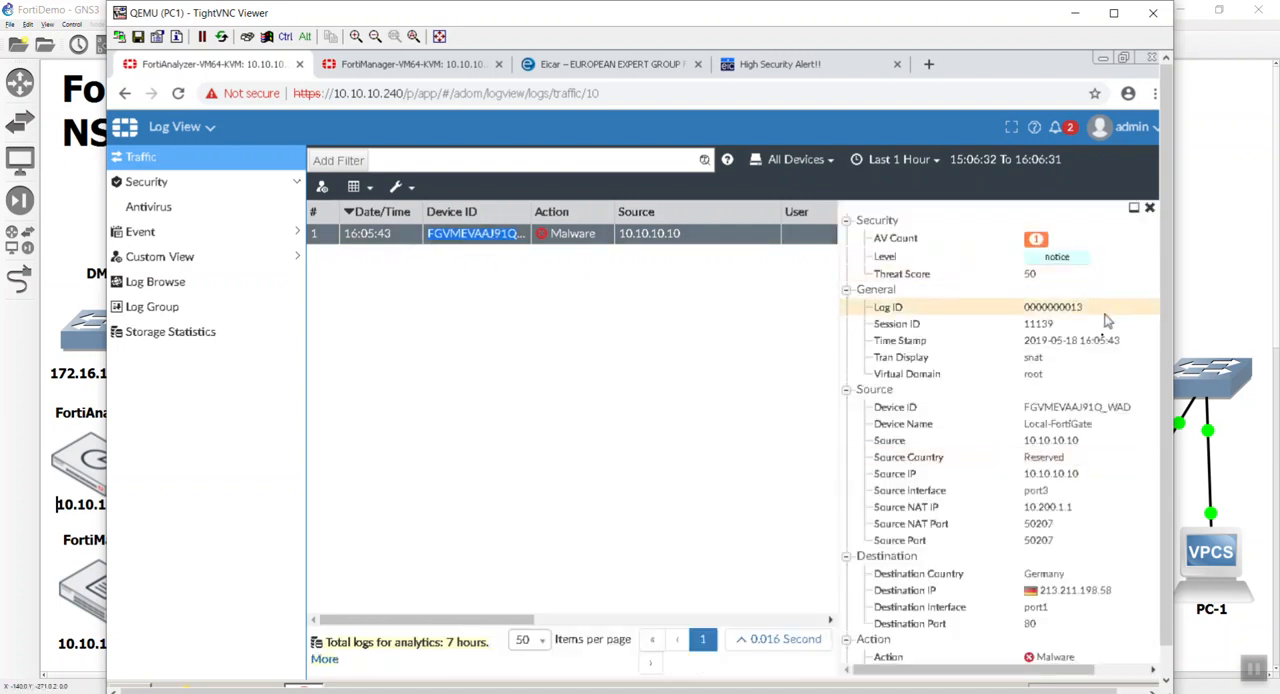
{"action": "scroll", "coordinate": [1122, 540], "scroll_direction": "down", "scroll_amount": 3}
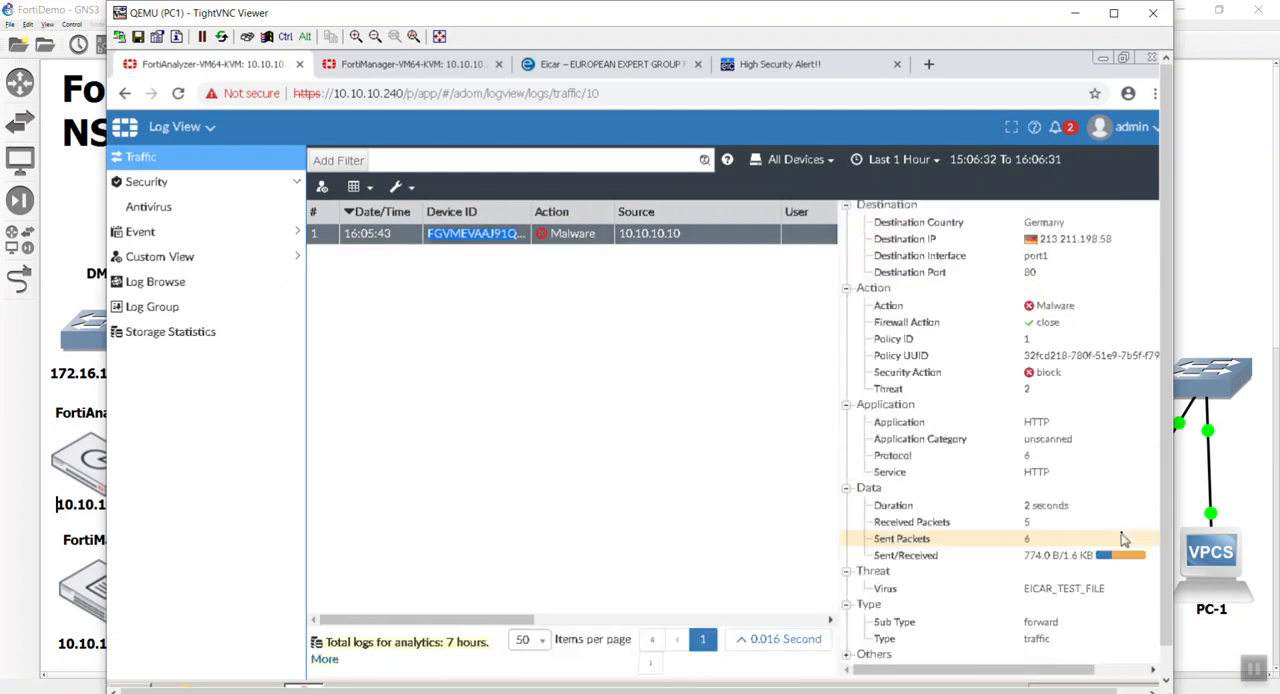
{"action": "scroll", "coordinate": [1120, 535], "scroll_direction": "up", "scroll_amount": 5}
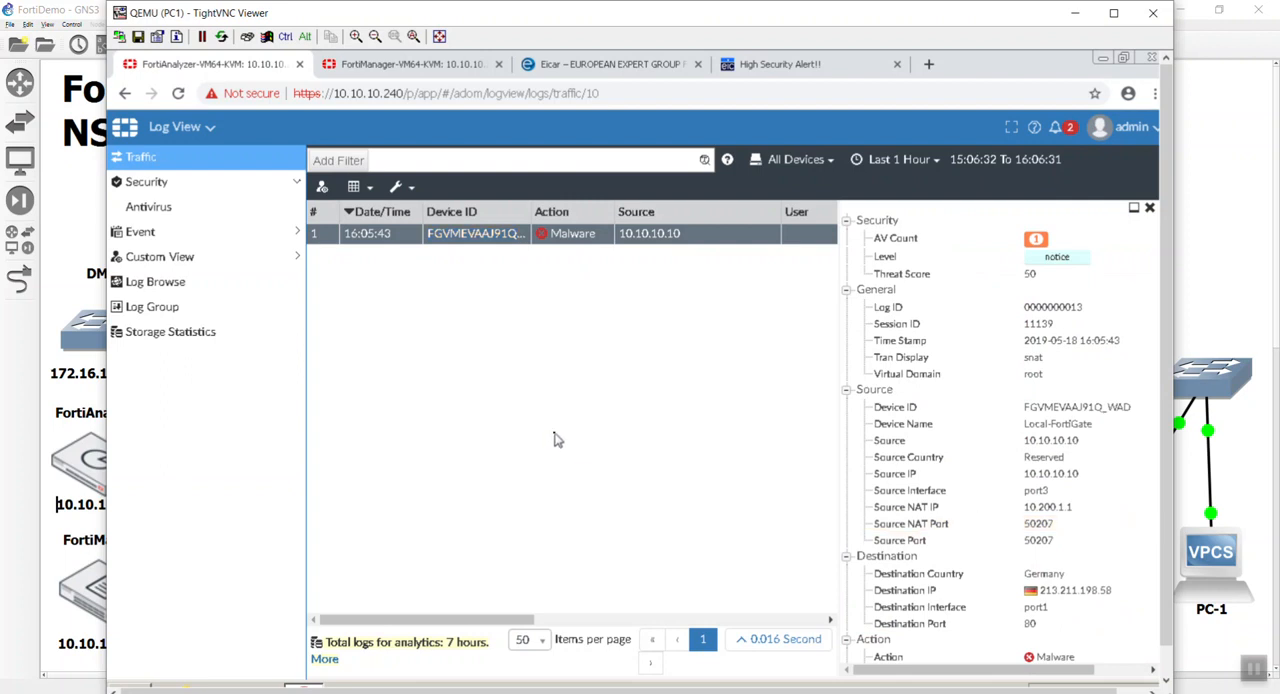
{"action": "left_click", "coordinate": [1150, 209]}
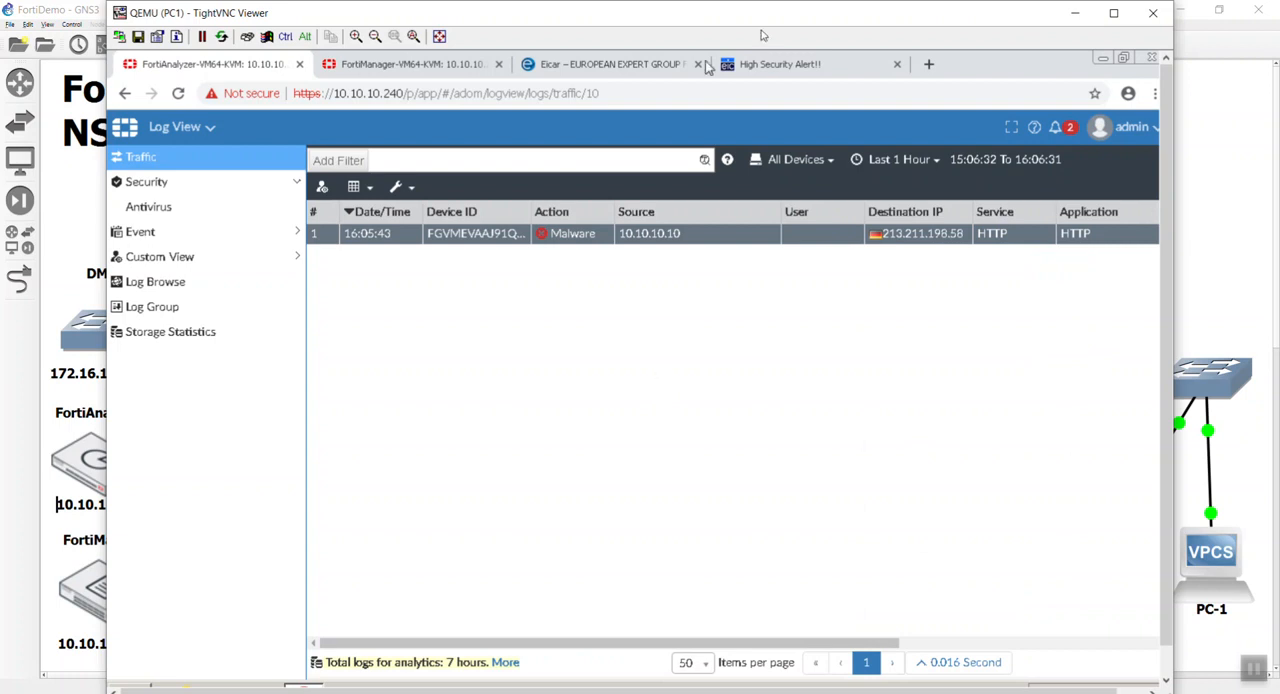
Leave the PC1 viewer and shut down FortiAnalyzer from its console with exe shut, confirming the halt and closing the console.
{"action": "left_click", "coordinate": [1153, 15]}
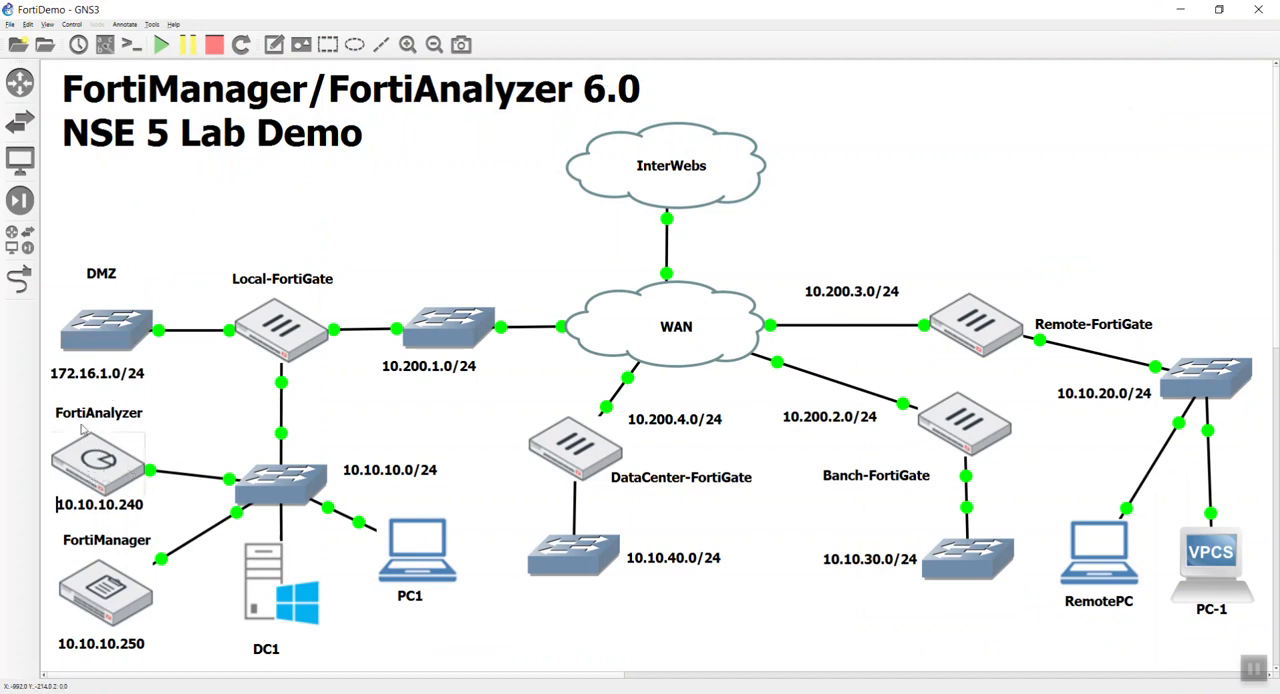
{"action": "double_click", "coordinate": [119, 462]}
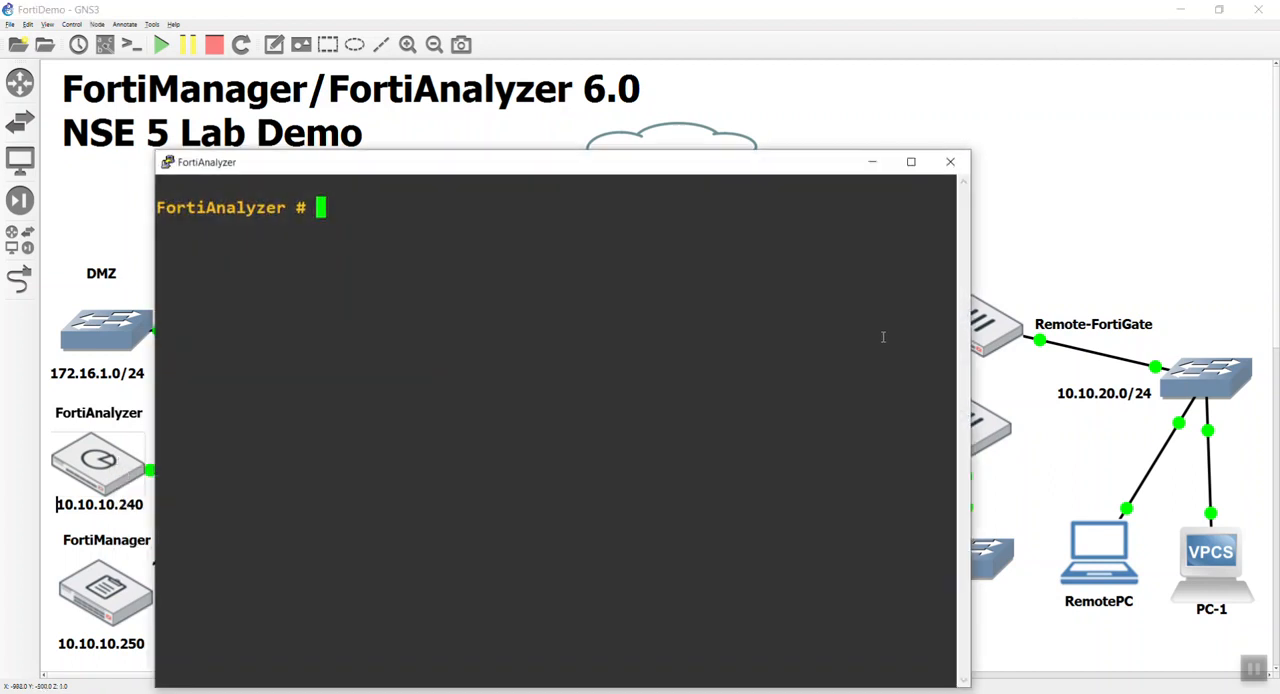
{"action": "type", "text": "exe shut"}
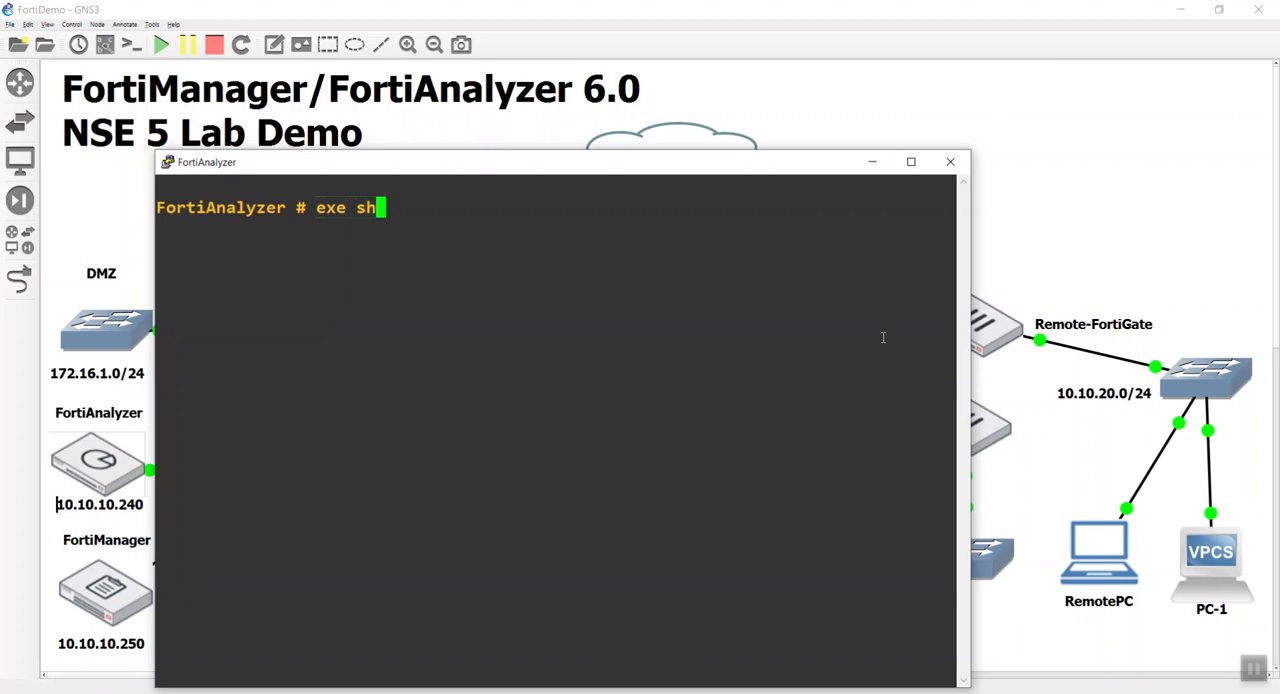
{"action": "key", "text": "Return"}
{"action": "type", "text": "y"}
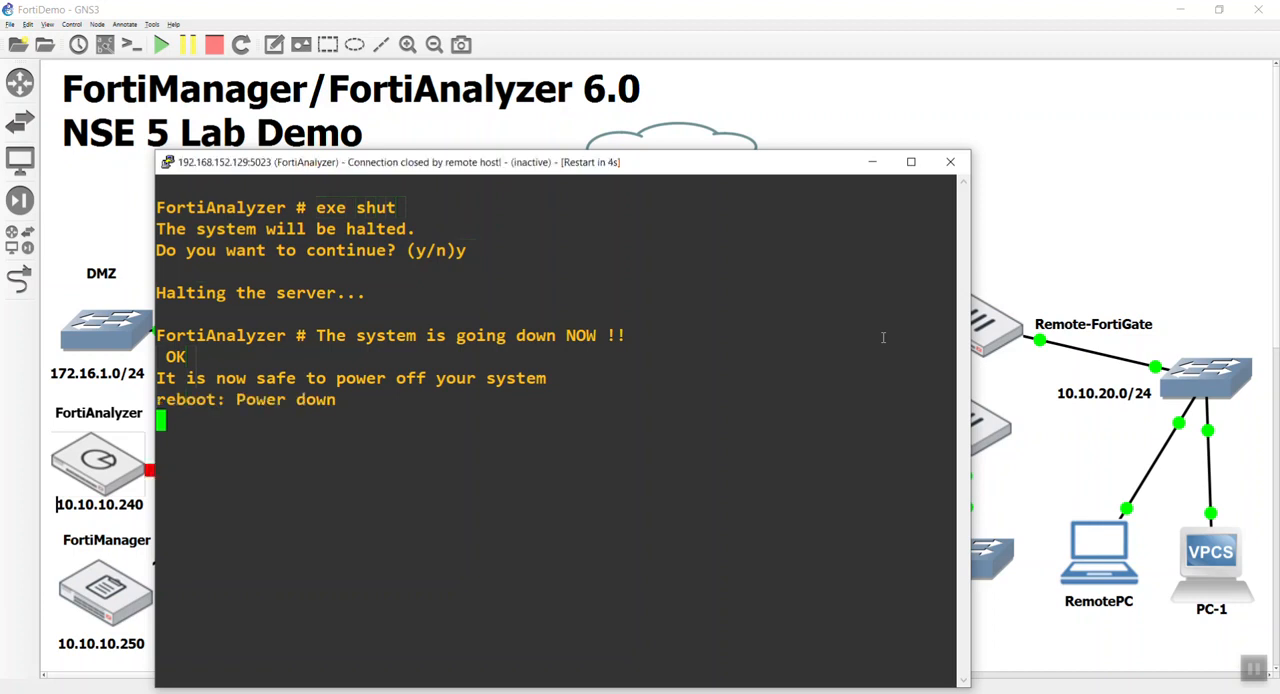
{"action": "left_click", "coordinate": [950, 161]}
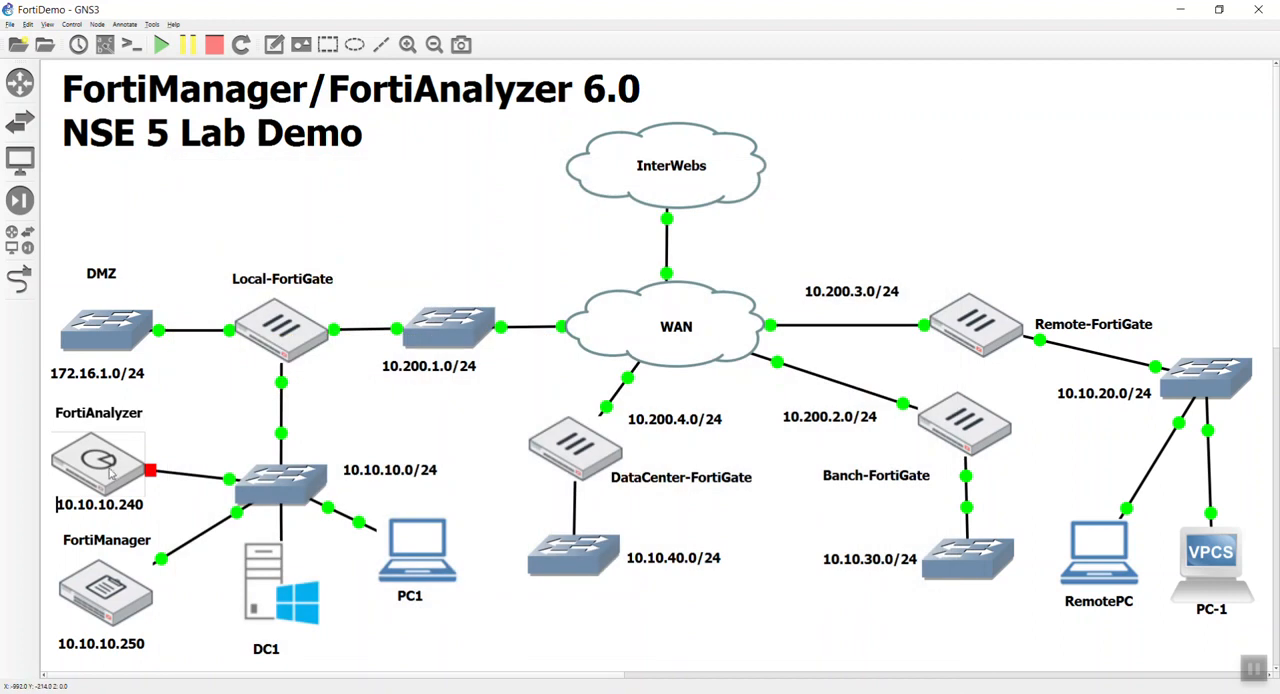
Configure the FortiAnalyzer node in GNS3 with 2 vCPUs and 4096 MB of RAM.
{"action": "right_click", "coordinate": [107, 469]}
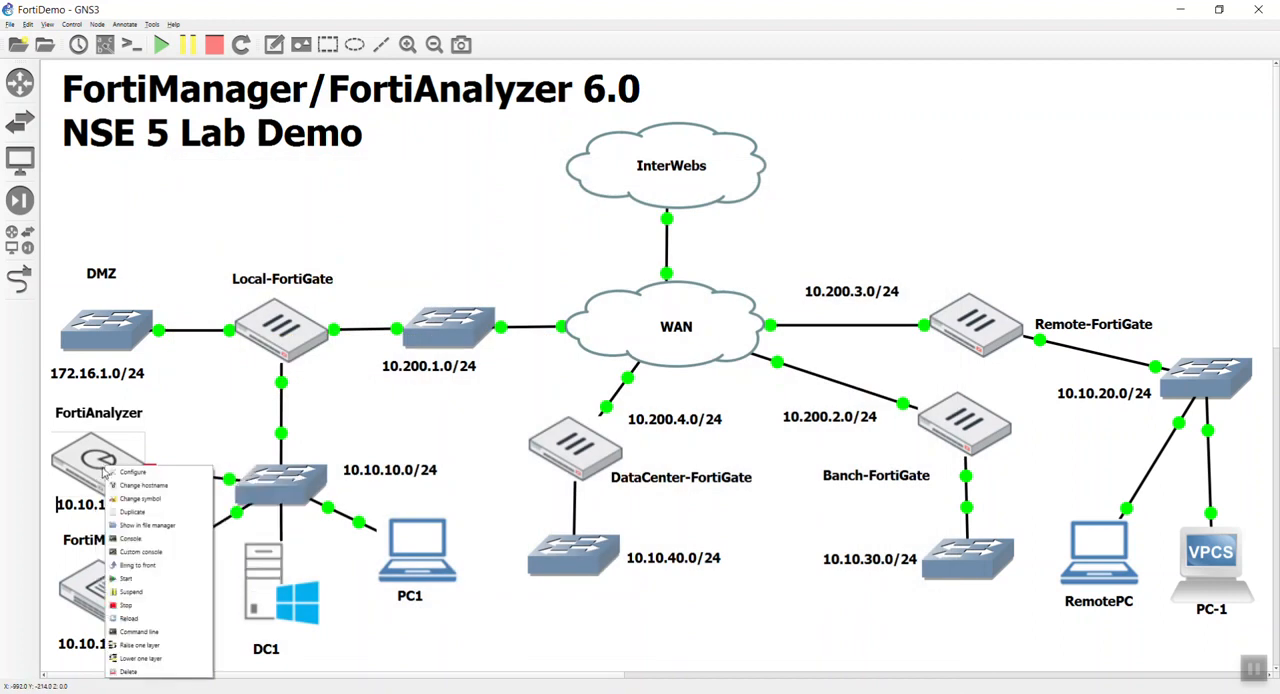
{"action": "left_click", "coordinate": [141, 482]}
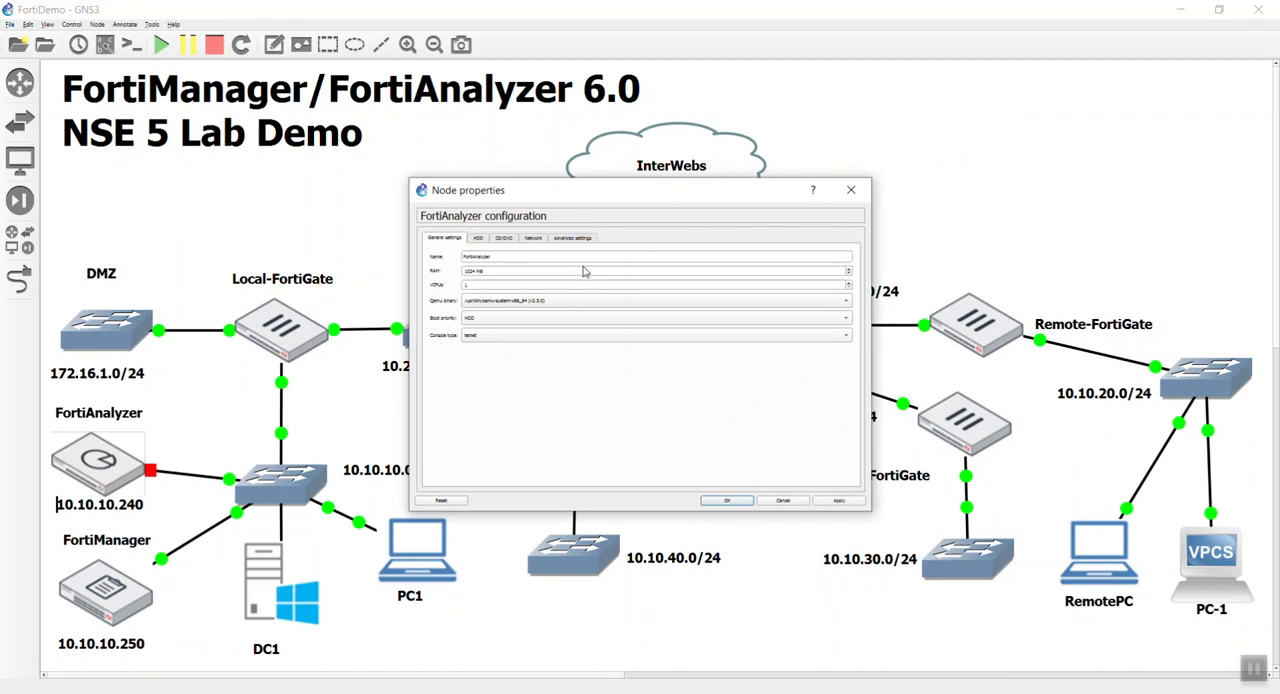
{"action": "double_click", "coordinate": [493, 285]}
{"action": "type", "text": "2"}
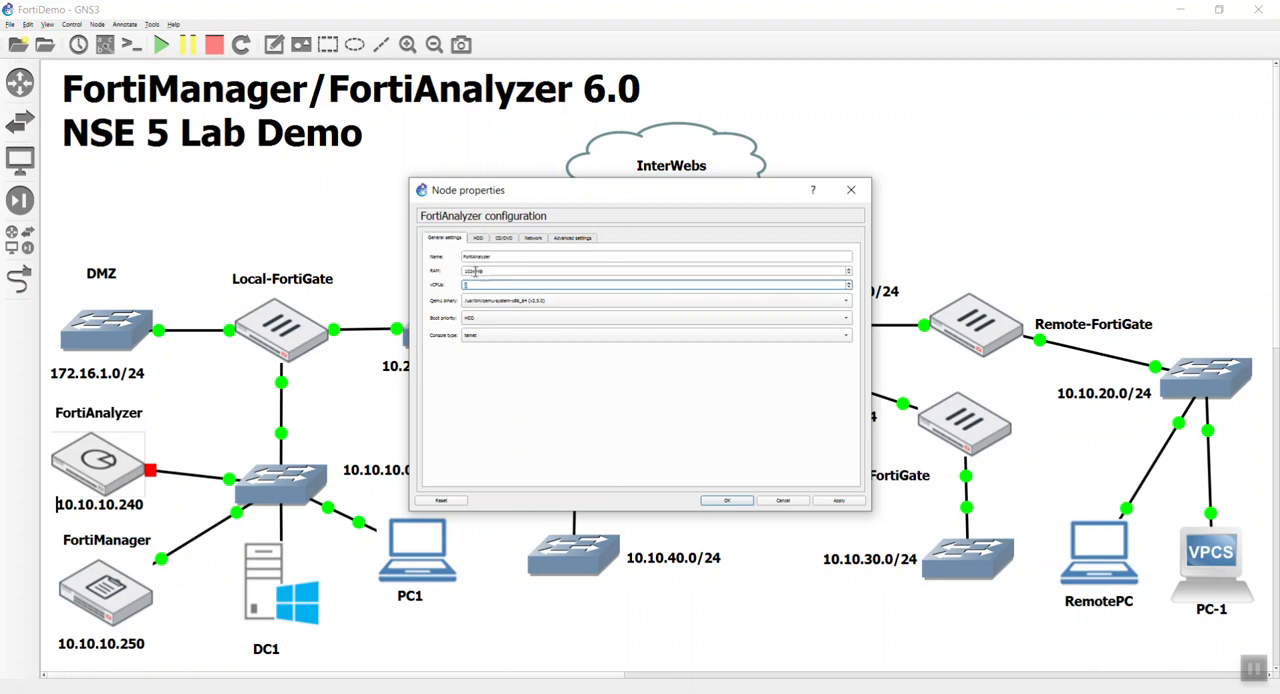
{"action": "double_click", "coordinate": [476, 271]}
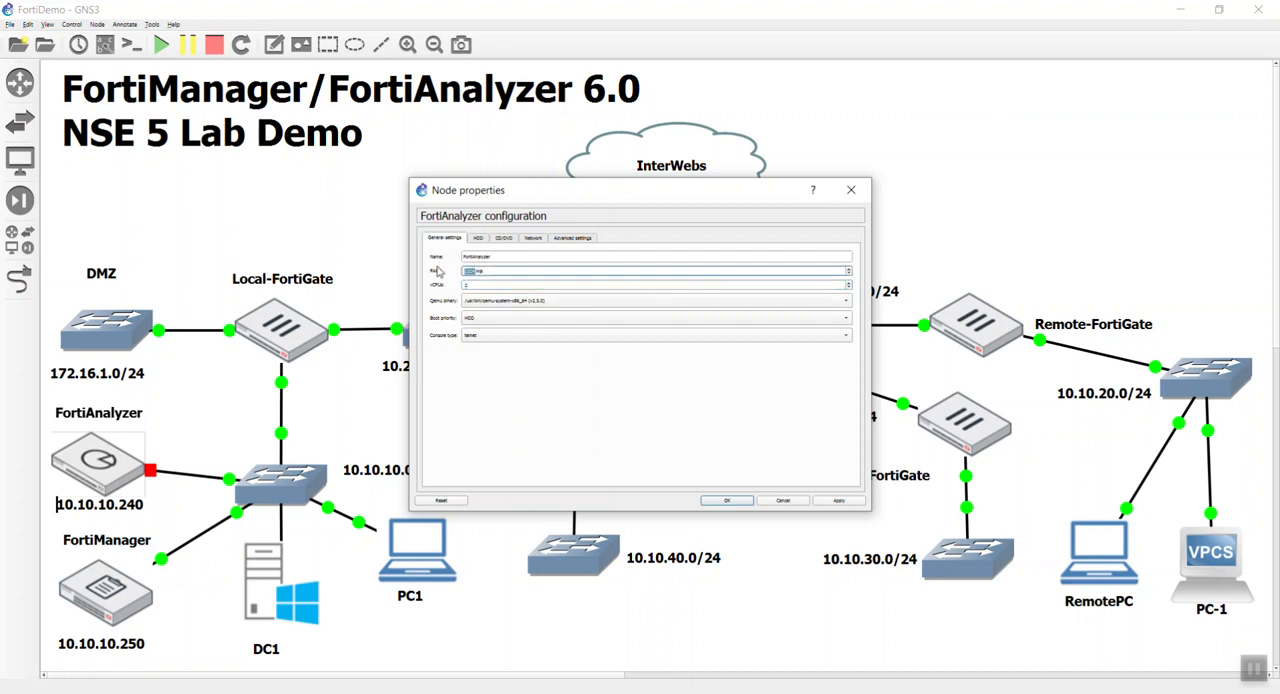
{"action": "type", "text": "4096"}
{"action": "type", "text": "96"}
{"action": "left_click", "coordinate": [728, 501]}
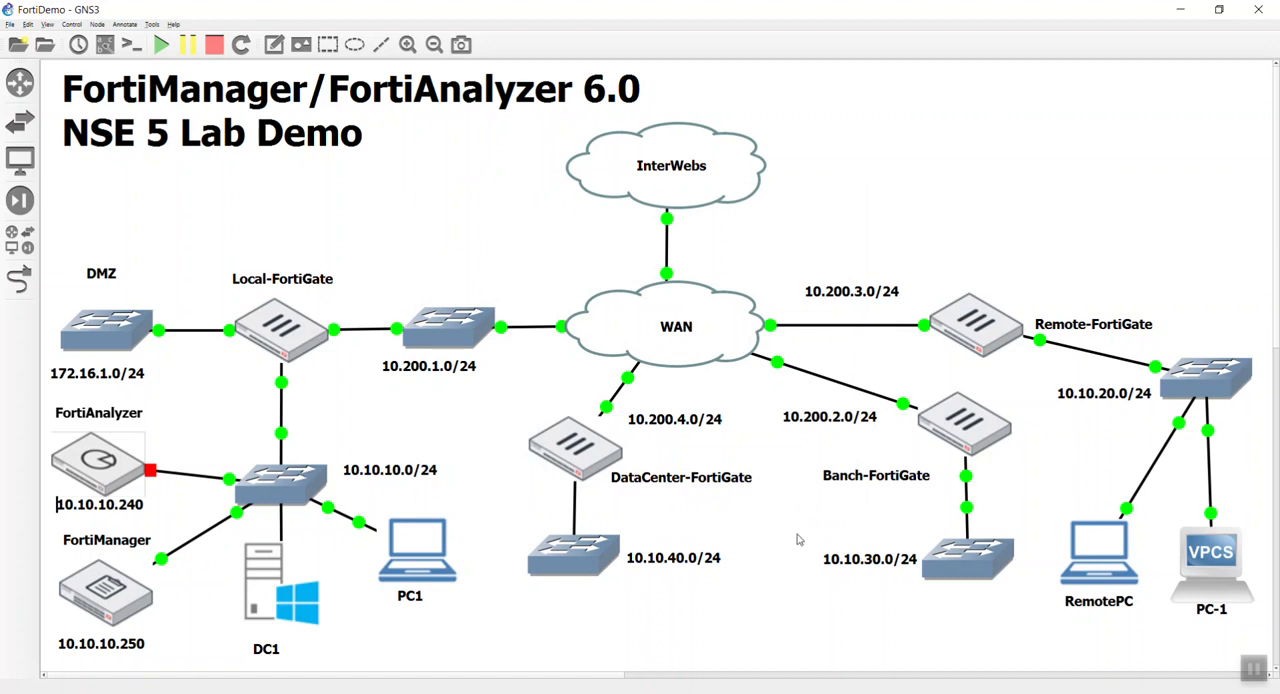
Start the FortiAnalyzer node, watch it boot in its console, and return to the topology.
{"action": "right_click", "coordinate": [98, 463]}
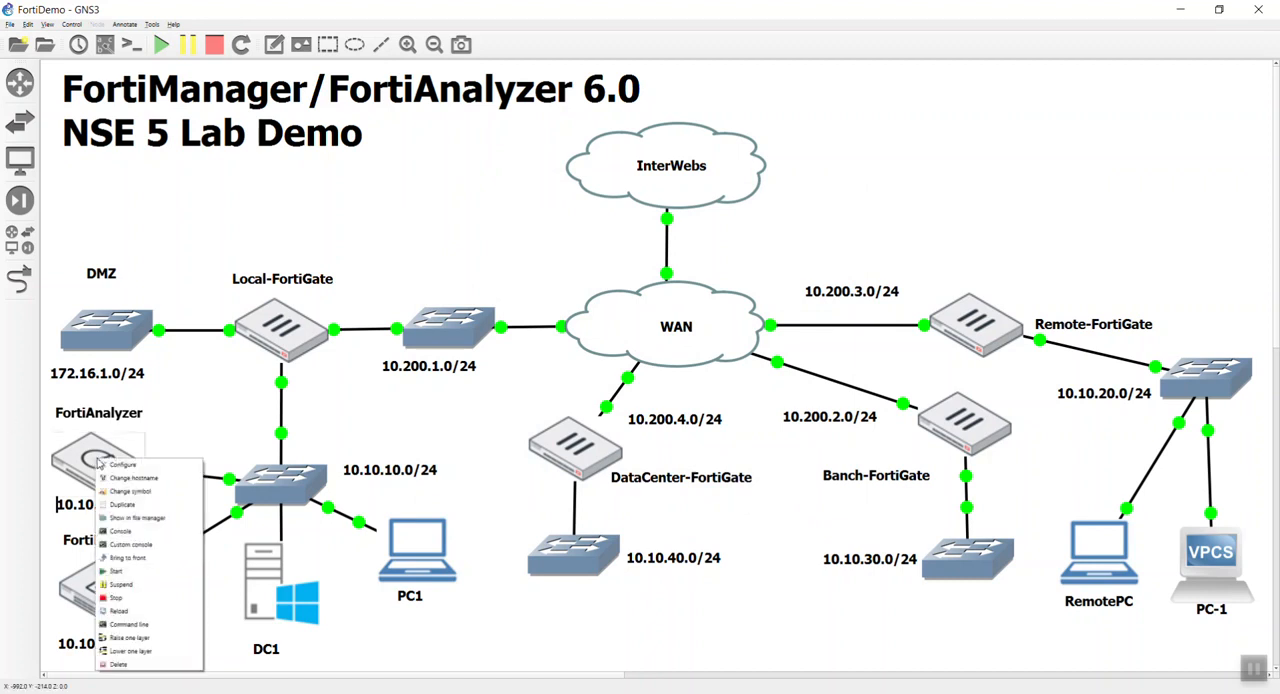
{"action": "left_click", "coordinate": [152, 580]}
{"action": "double_click", "coordinate": [121, 474]}
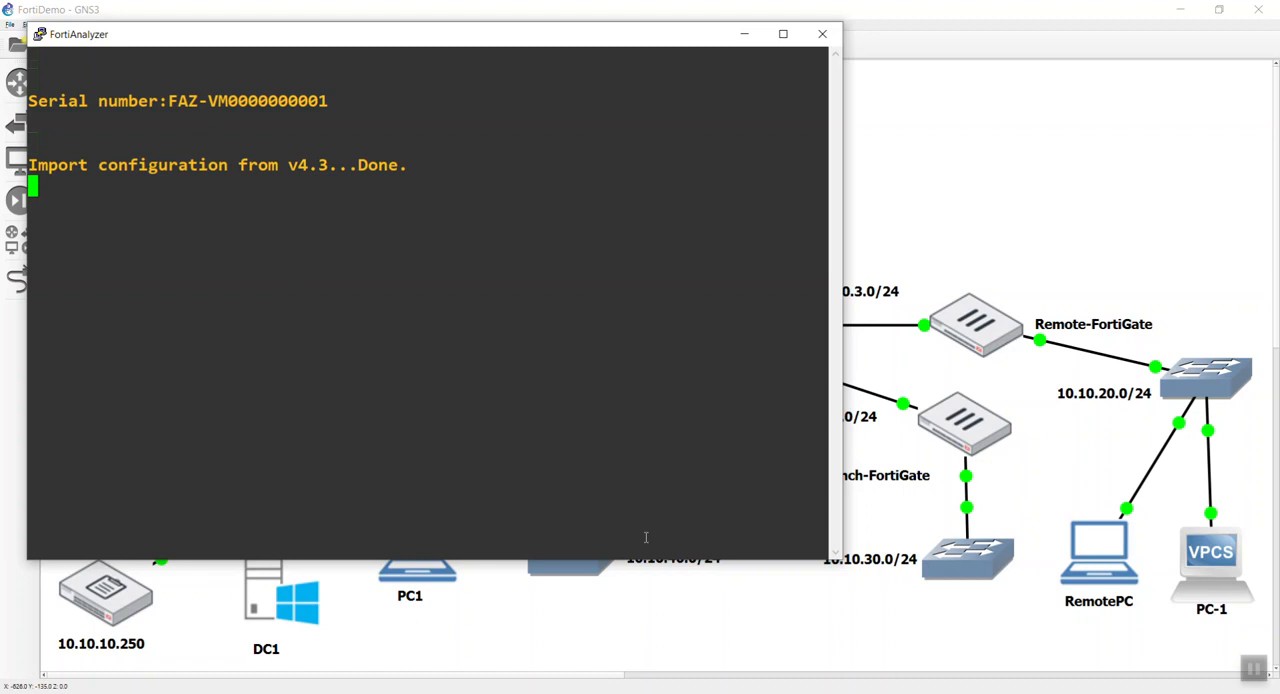
{"action": "left_click", "coordinate": [890, 650]}
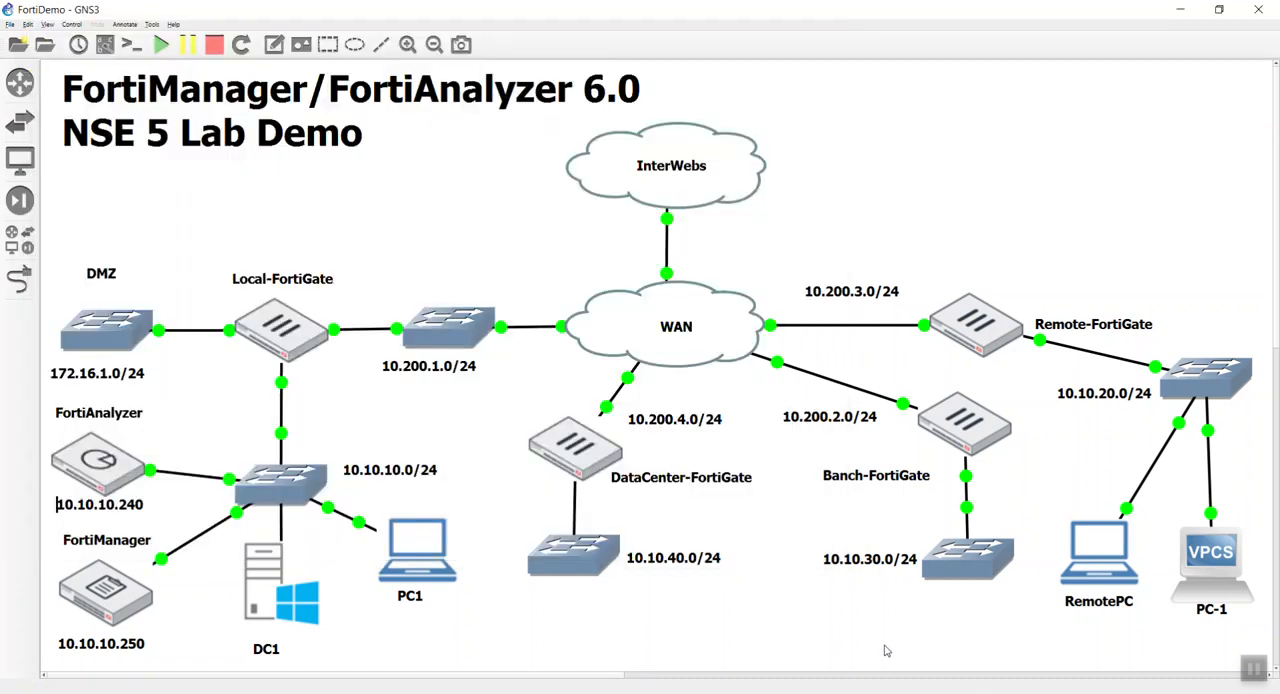
{"action": "double_click", "coordinate": [405, 560]}
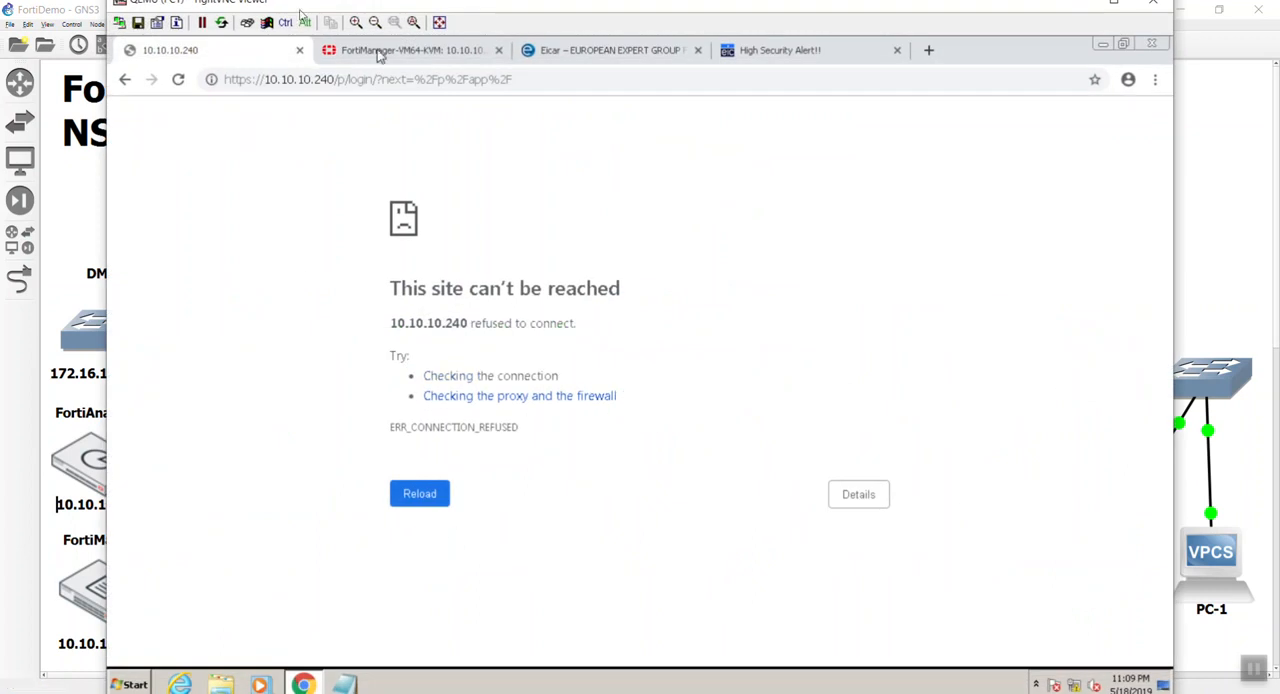
{"action": "left_click", "coordinate": [566, 80]}
{"action": "left_click_drag", "start_coordinate": [566, 80], "coordinate": [336, 82]}
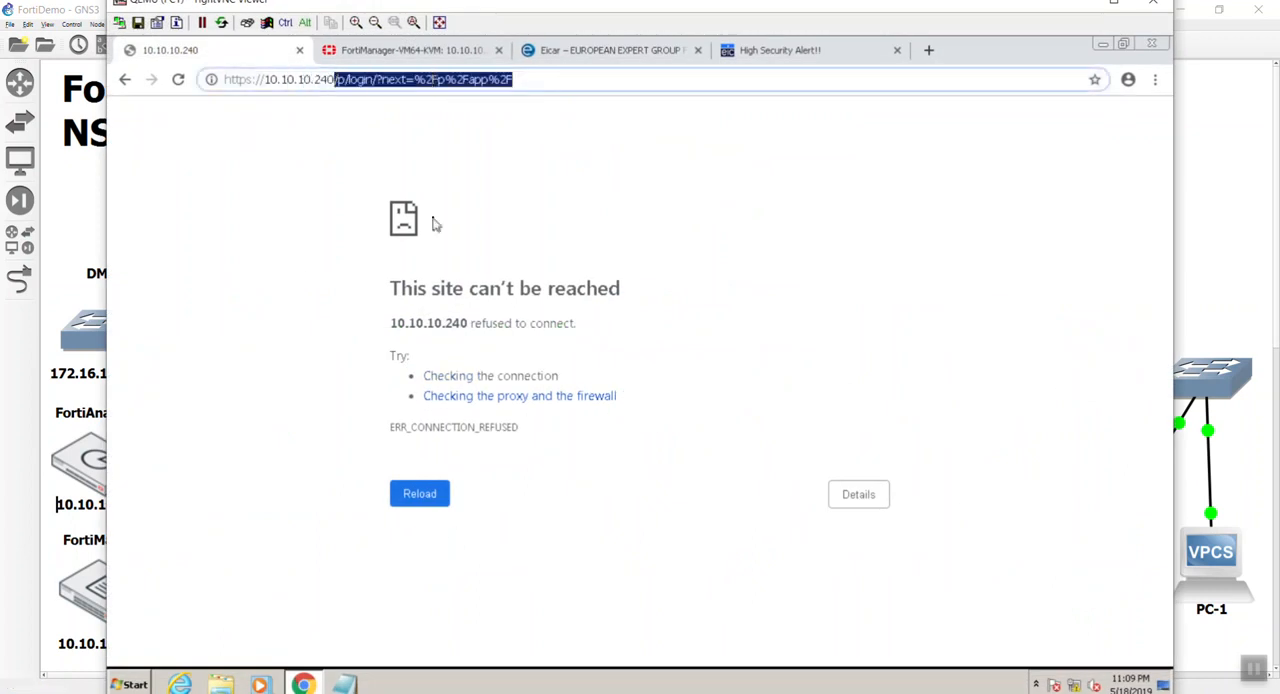
{"action": "key", "text": "BackSpace"}
{"action": "key", "text": "Return"}
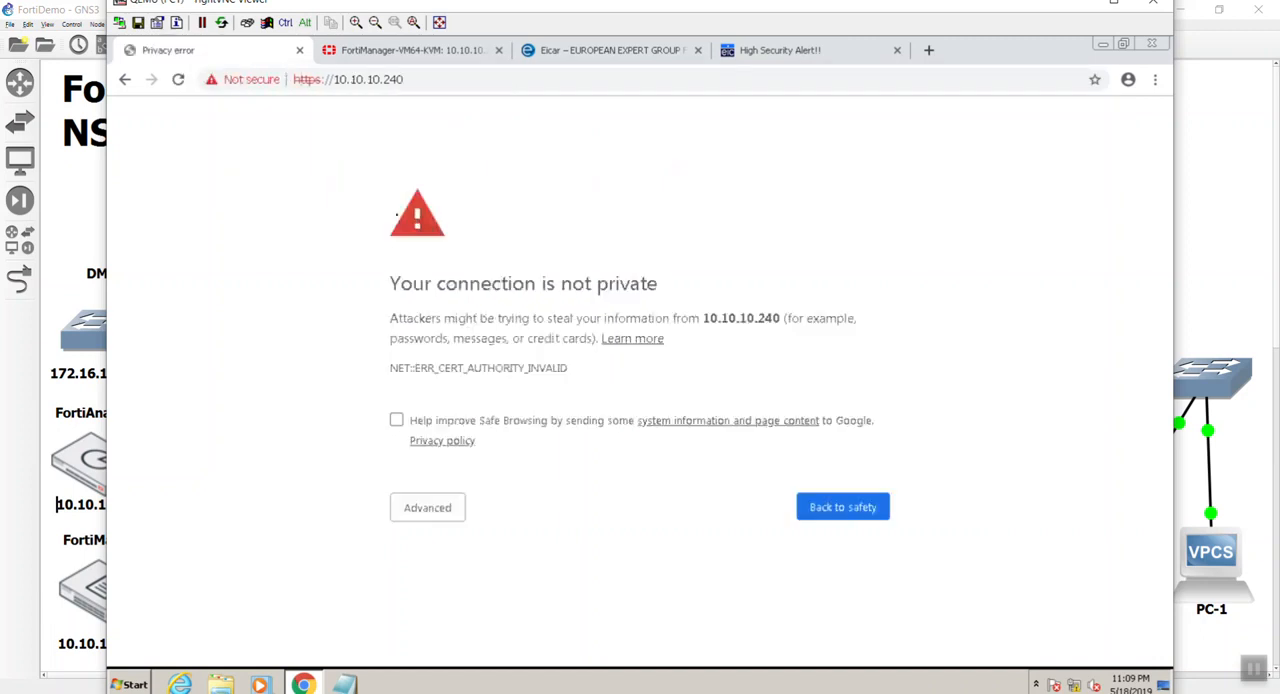
{"action": "left_click", "coordinate": [408, 508]}
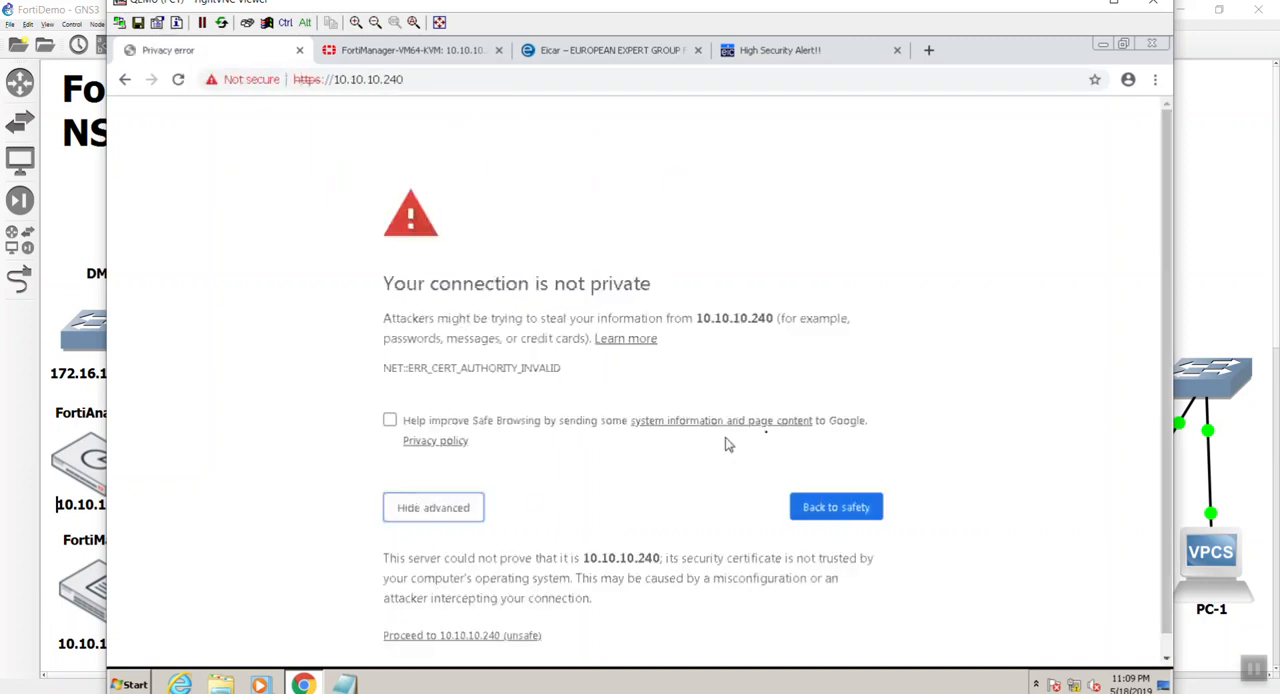
{"action": "scroll", "coordinate": [660, 528], "scroll_direction": "down", "scroll_amount": 1}
{"action": "left_click", "coordinate": [522, 613]}
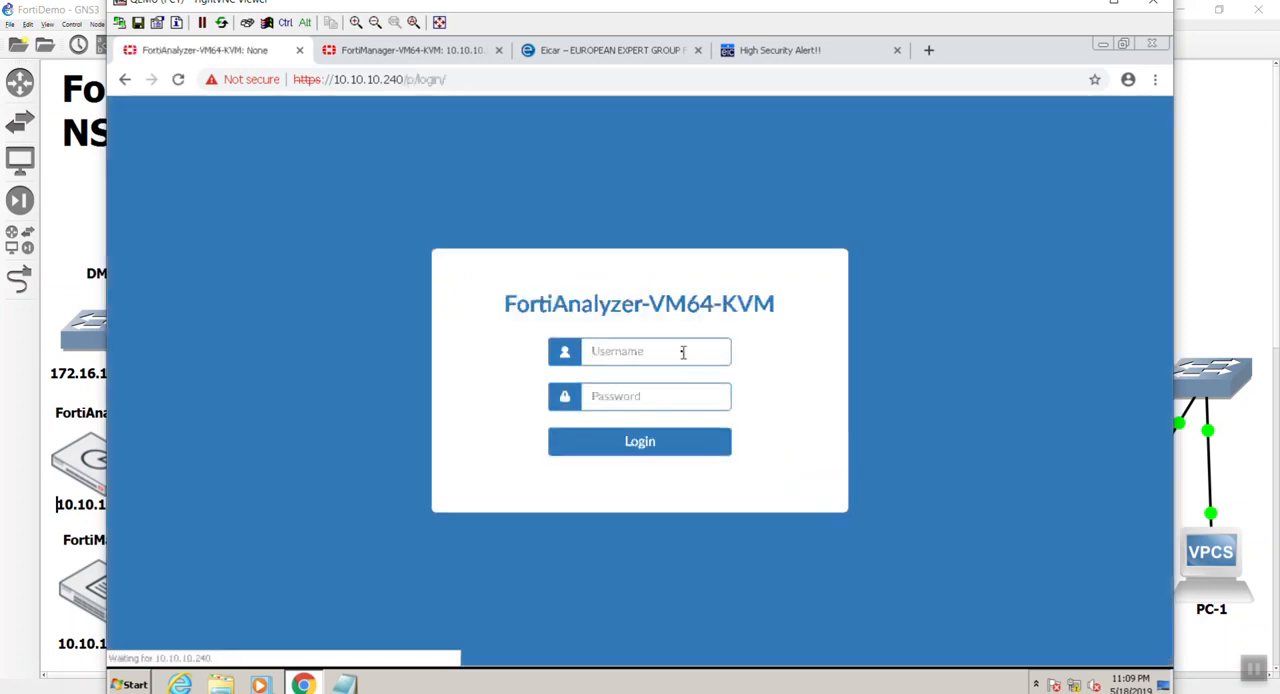
Log in to FortiAnalyzer as admin with the account password.
{"action": "left_click", "coordinate": [672, 351]}
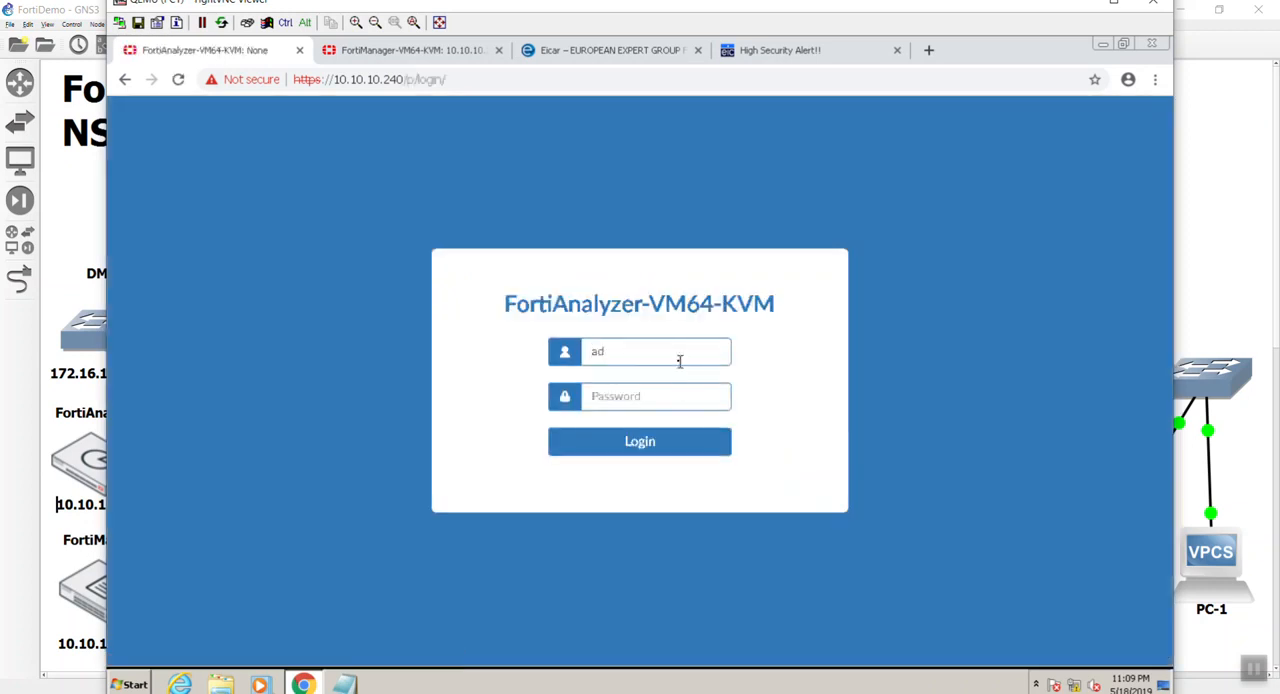
{"action": "type", "text": "********"}
{"action": "key", "text": "Return"}
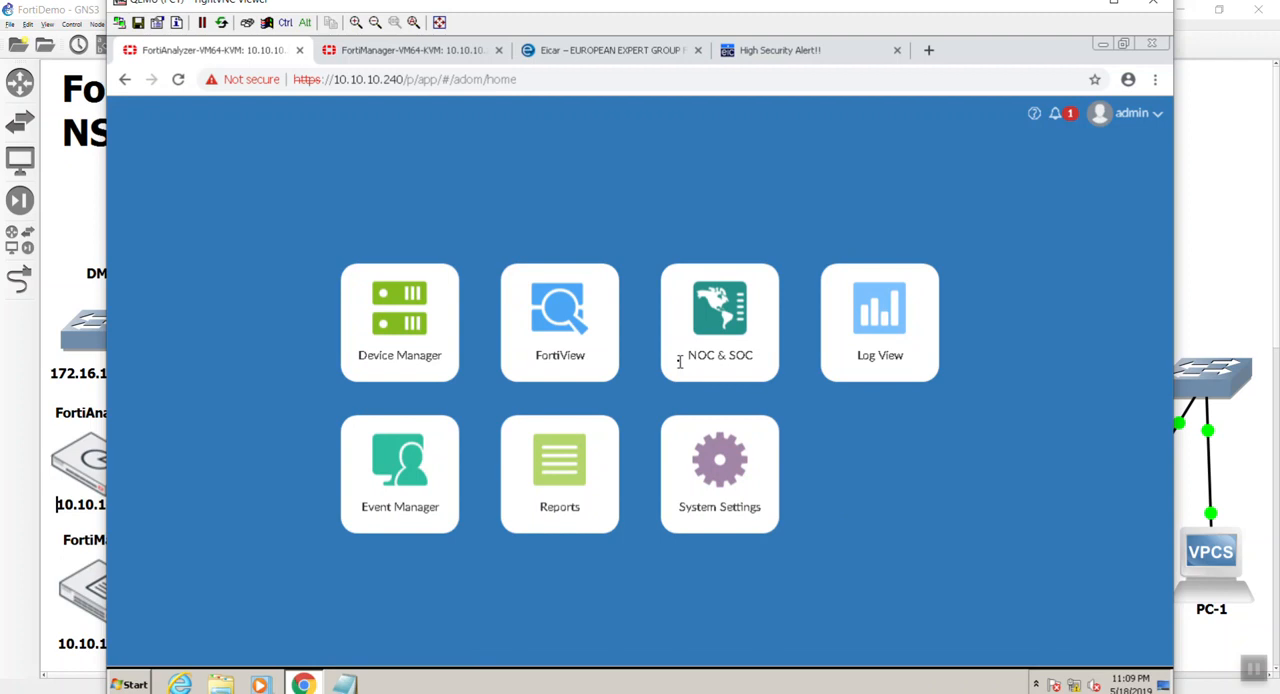
Review the System Settings dashboard, including System Resources with the per-core CPU usage and the log monitoring widgets.
{"action": "left_click", "coordinate": [717, 520]}
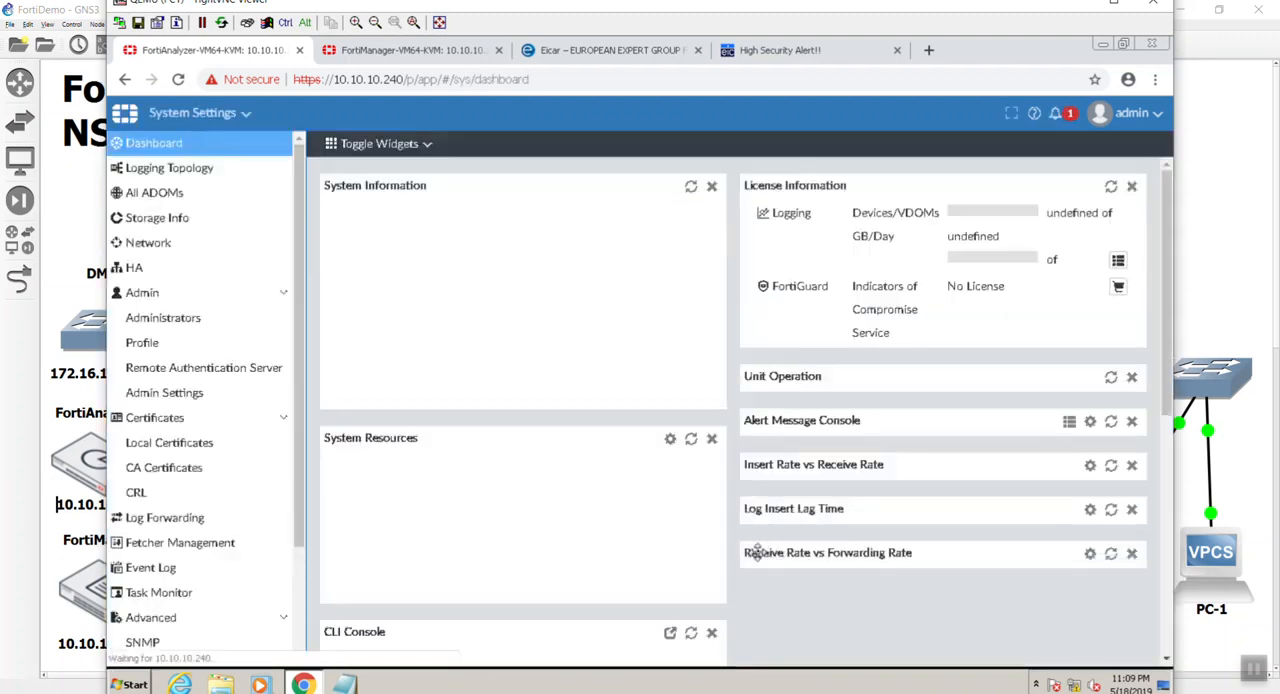
{"action": "scroll", "coordinate": [614, 400], "scroll_direction": "down", "scroll_amount": 3}
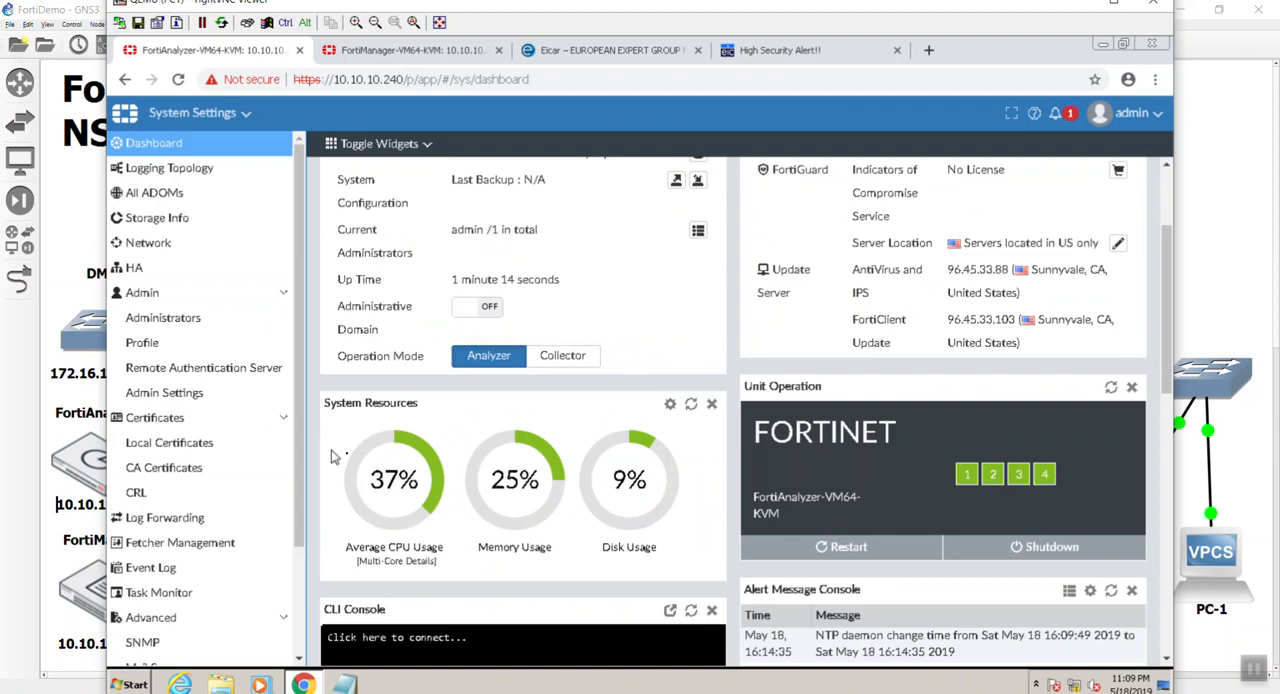
{"action": "left_click", "coordinate": [421, 535]}
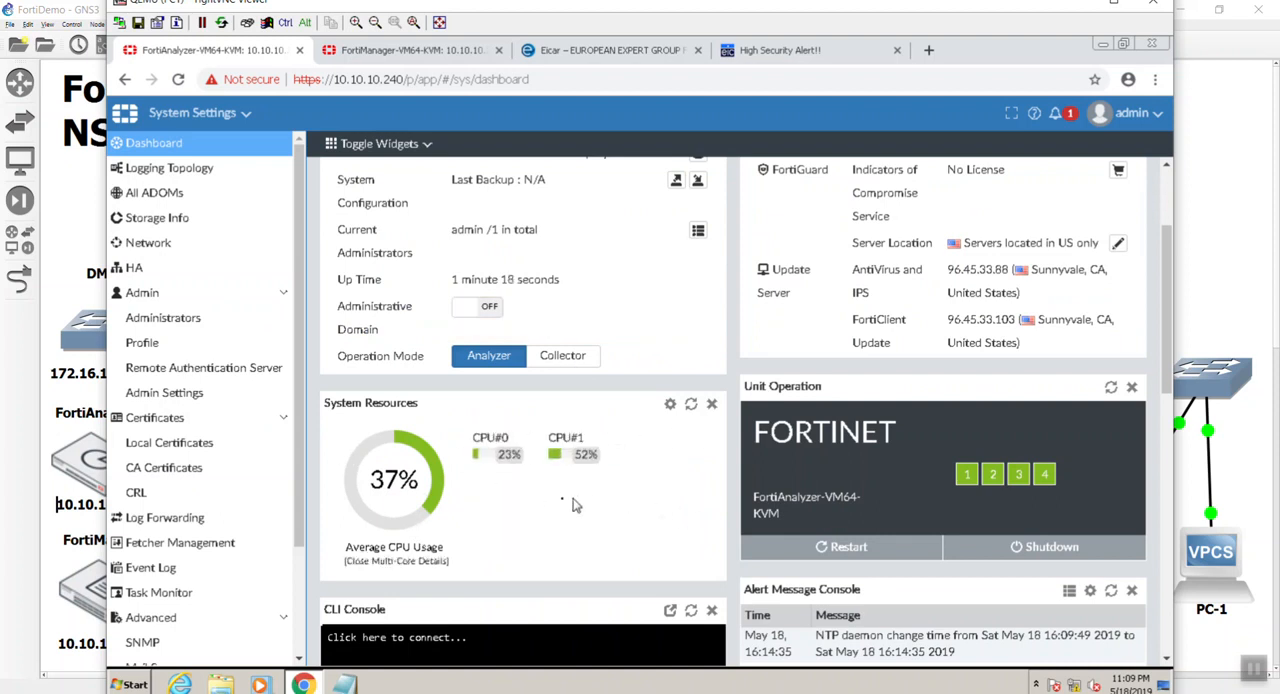
{"action": "left_click", "coordinate": [378, 500]}
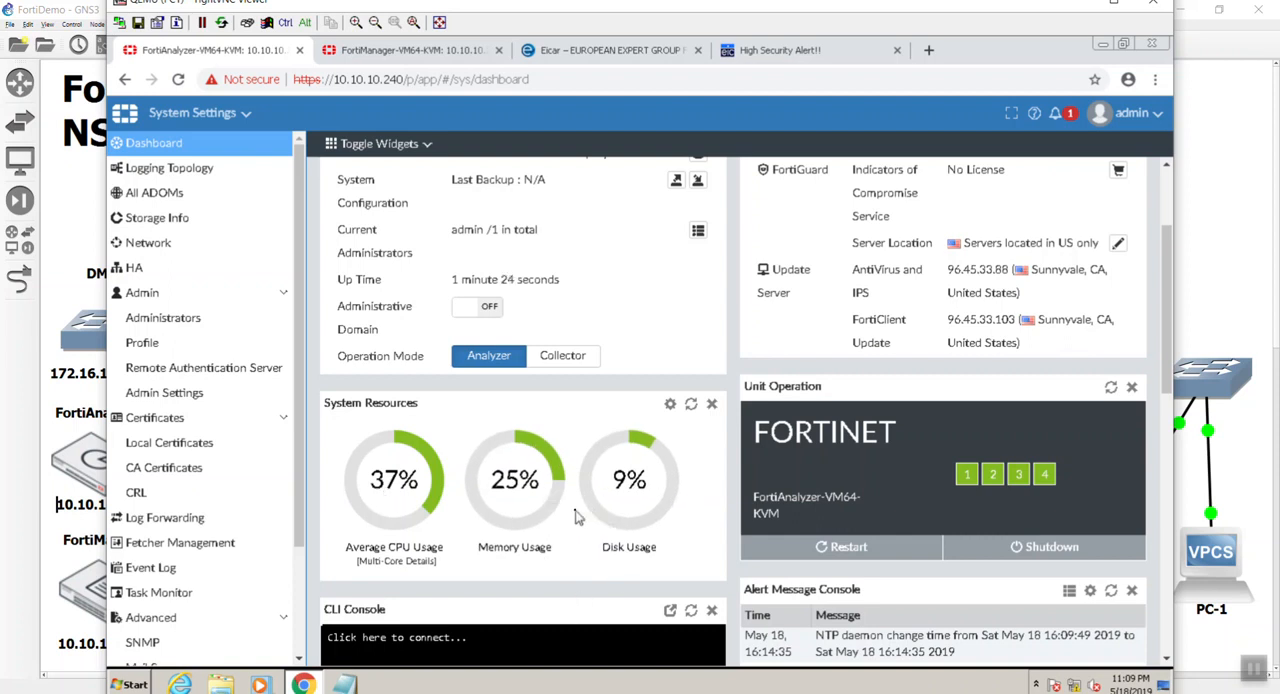
{"action": "scroll", "coordinate": [514, 497], "scroll_direction": "down", "scroll_amount": 4}
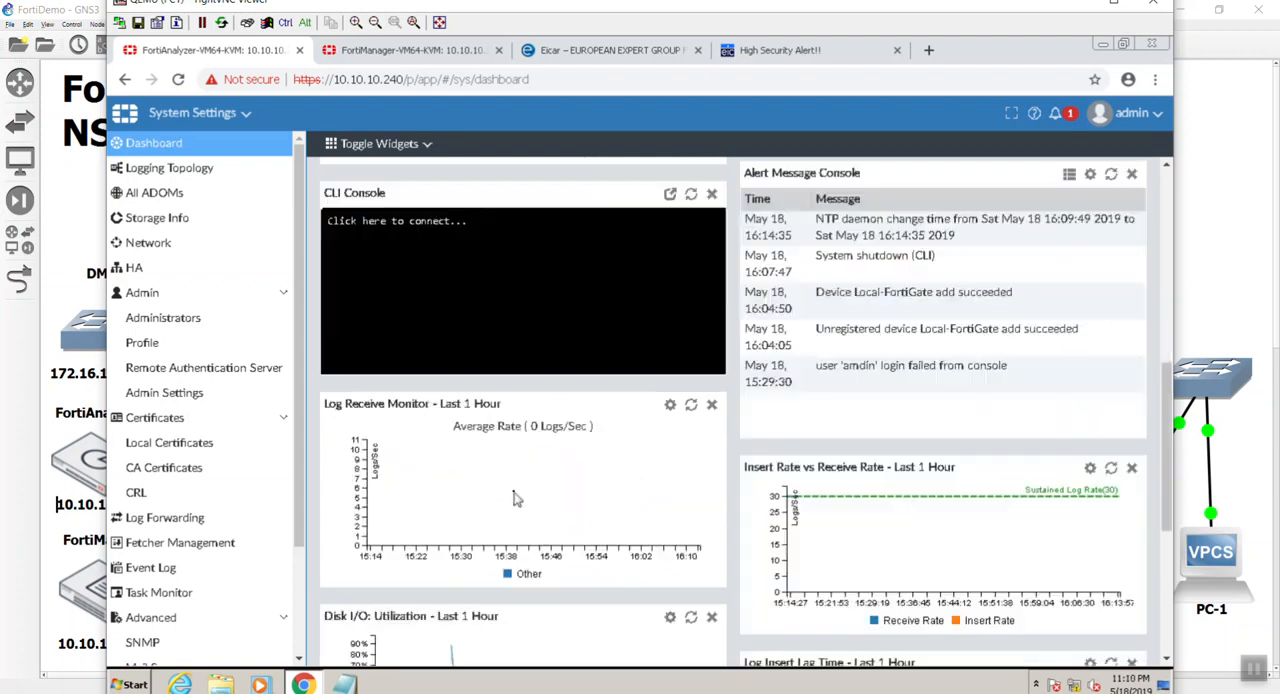
{"action": "scroll", "coordinate": [514, 497], "scroll_direction": "up", "scroll_amount": 6}
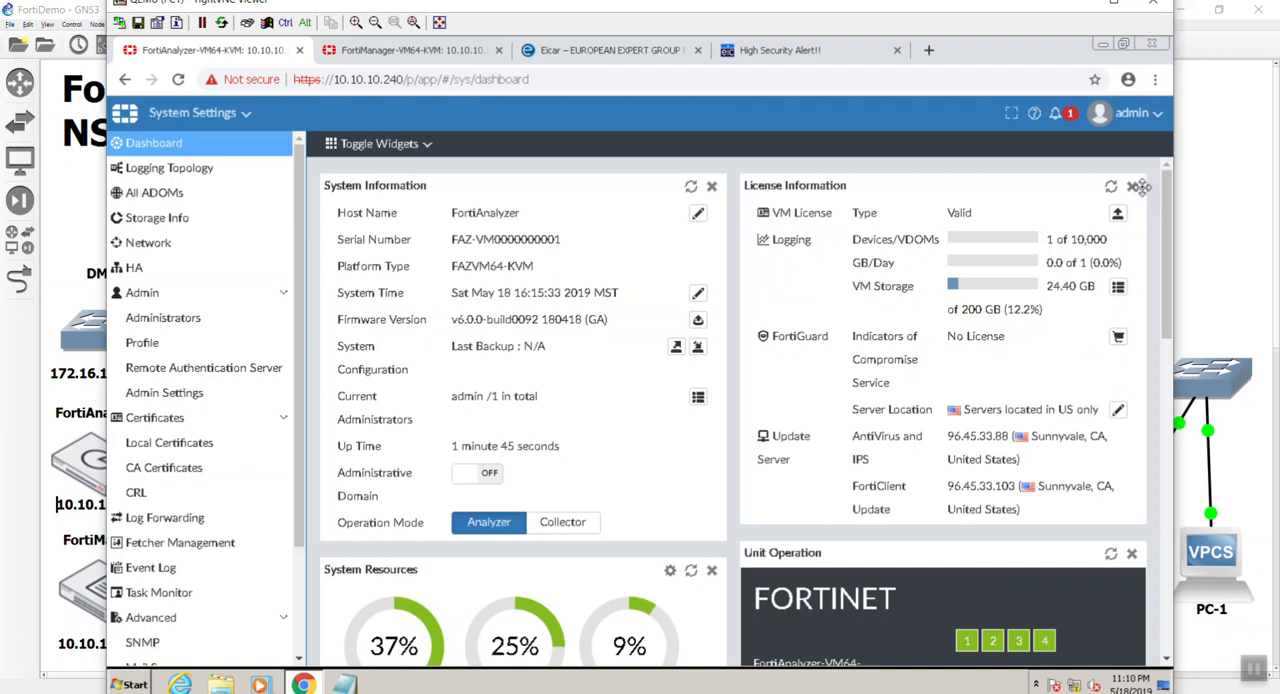
Back up the FortiAnalyzer system configuration with encryption disabled and return to the GNS3 topology.
{"action": "left_click", "coordinate": [677, 350]}
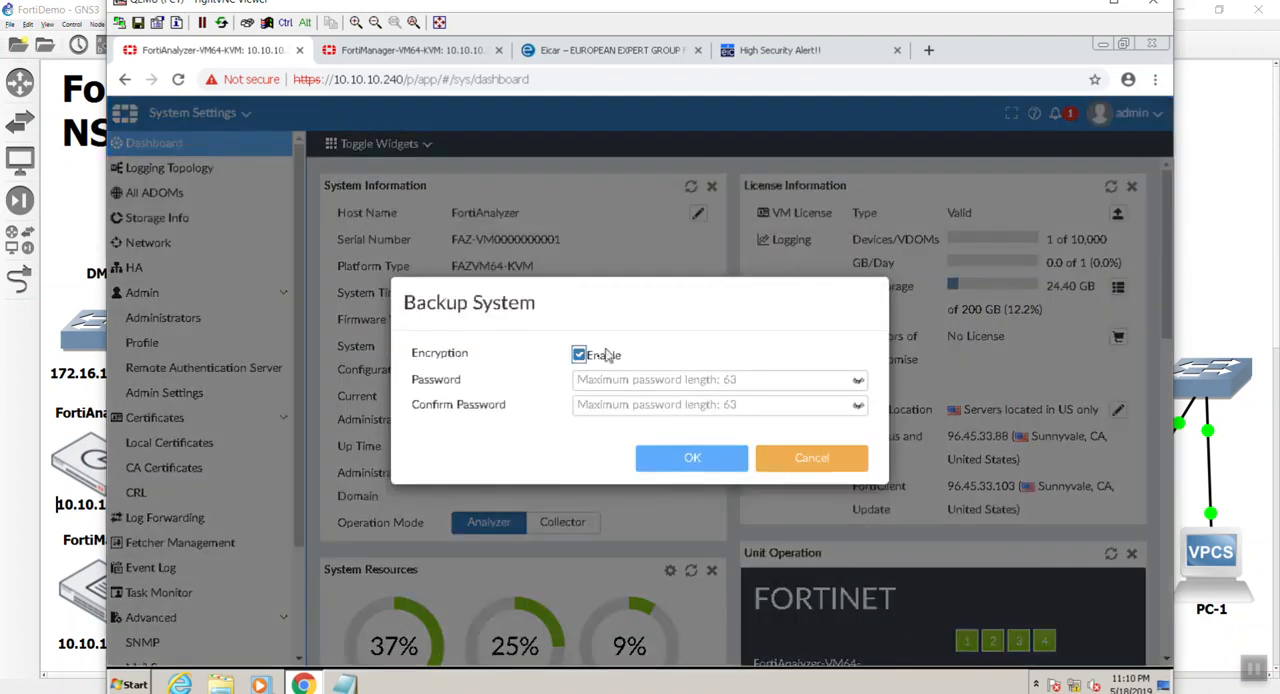
{"action": "left_click", "coordinate": [579, 355]}
{"action": "left_click", "coordinate": [684, 452]}
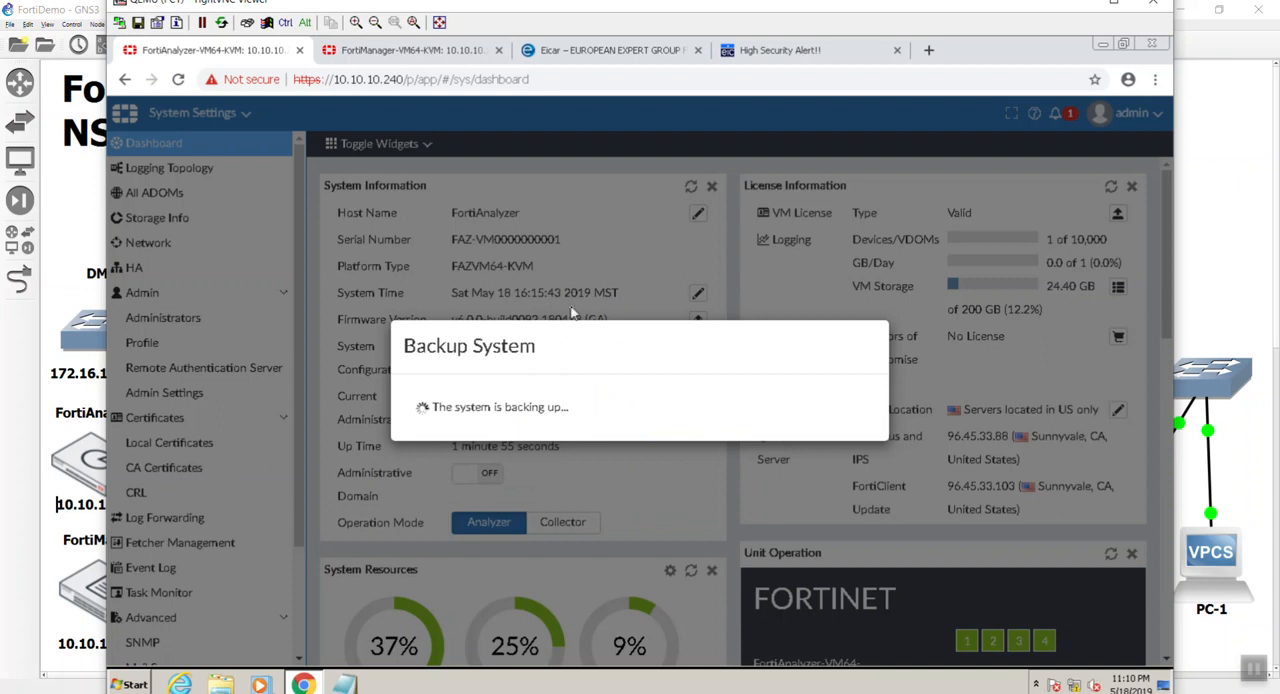
{"action": "left_click_drag", "start_coordinate": [579, 331], "coordinate": [526, 265]}
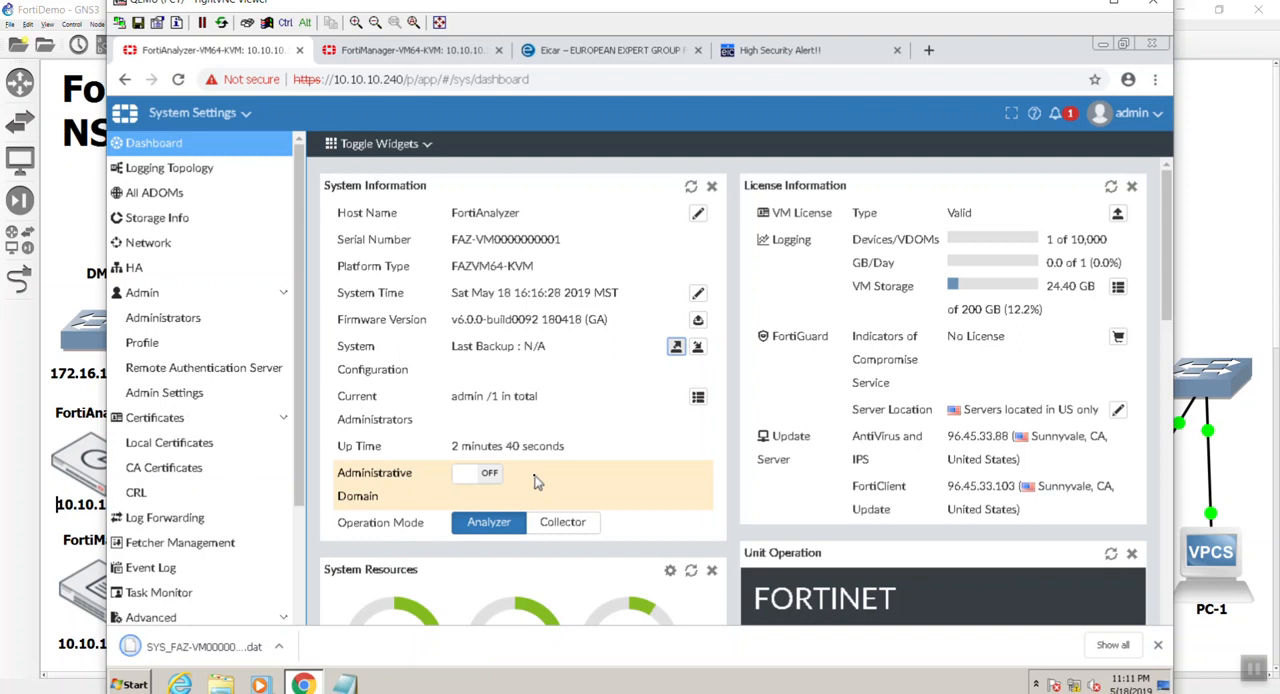
{"action": "left_click", "coordinate": [1243, 149]}
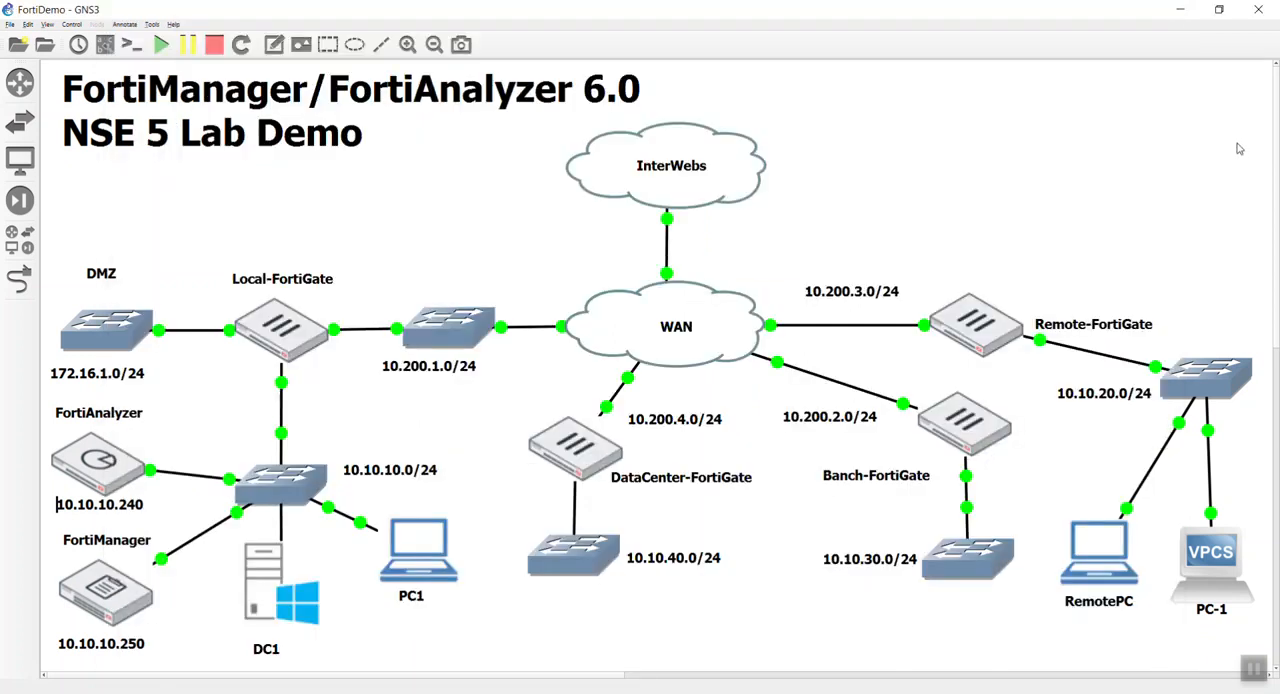